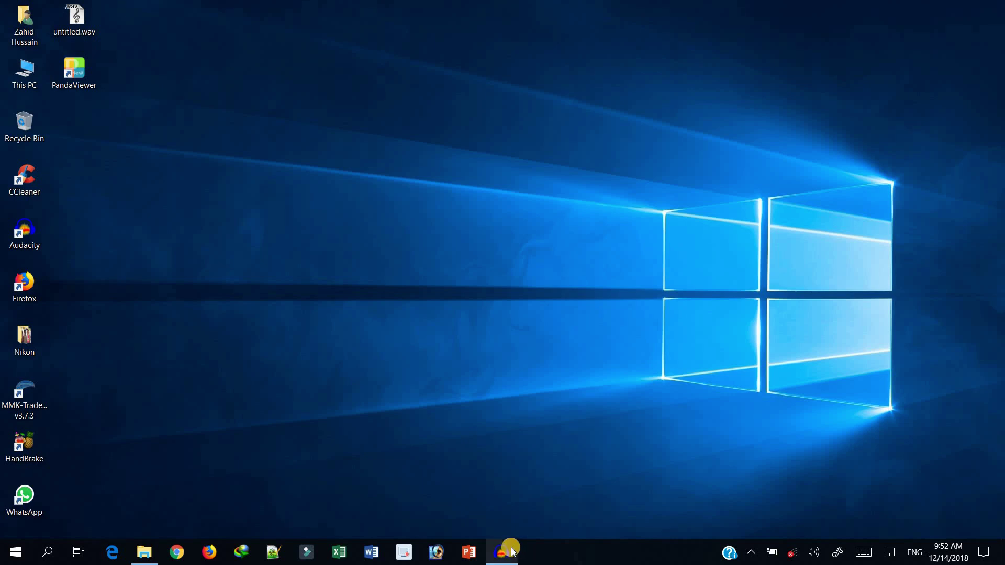
Open Excel, create a blank workbook and maximize its window
{"action": "mouse_move", "coordinate": [512, 551]}
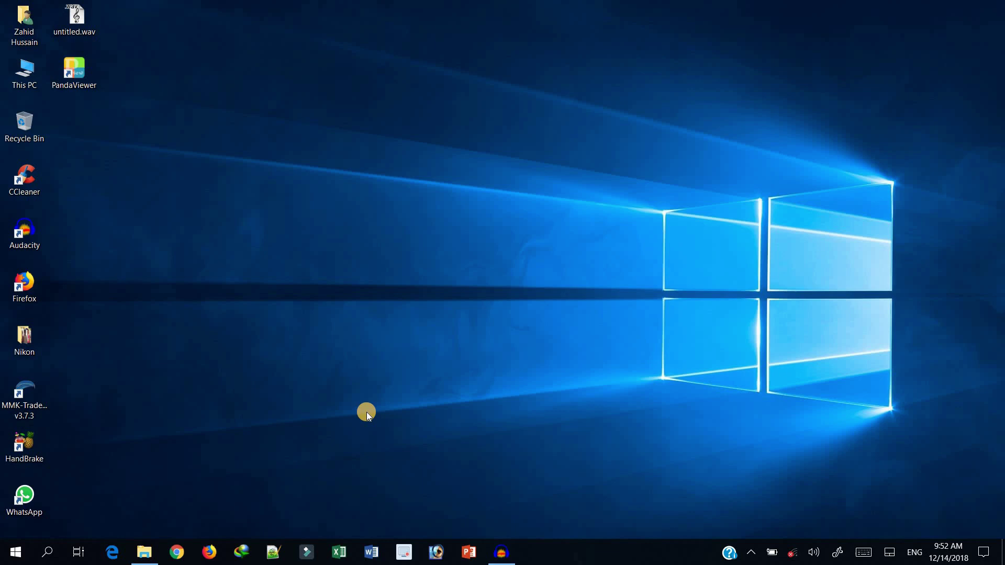
{"action": "left_click", "coordinate": [340, 552]}
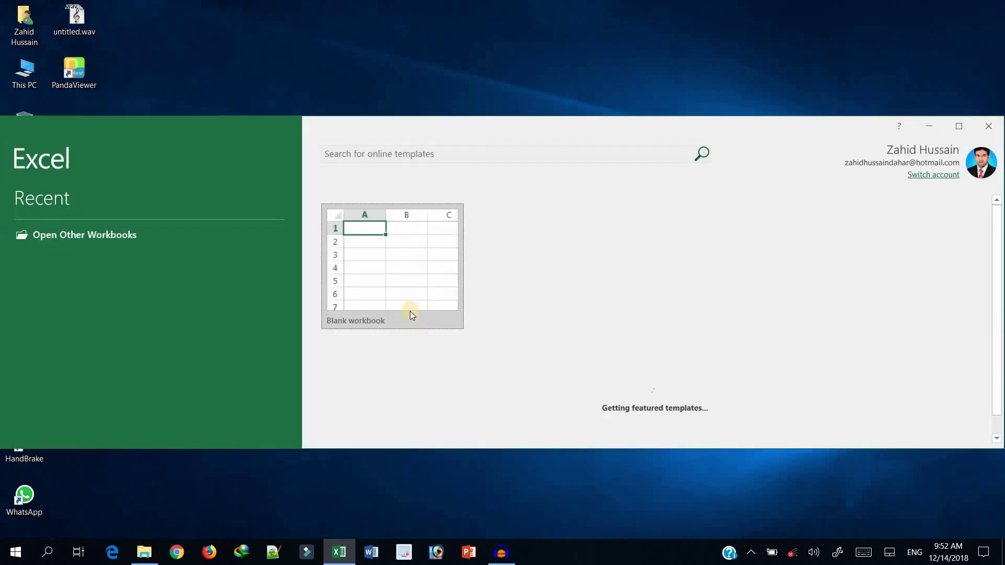
{"action": "left_click", "coordinate": [403, 295]}
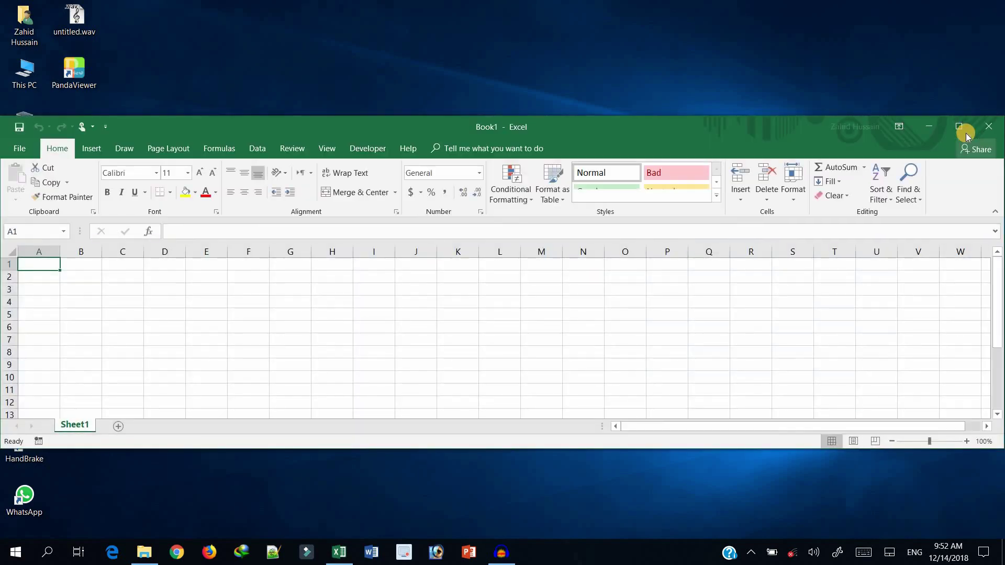
{"action": "left_click", "coordinate": [959, 128]}
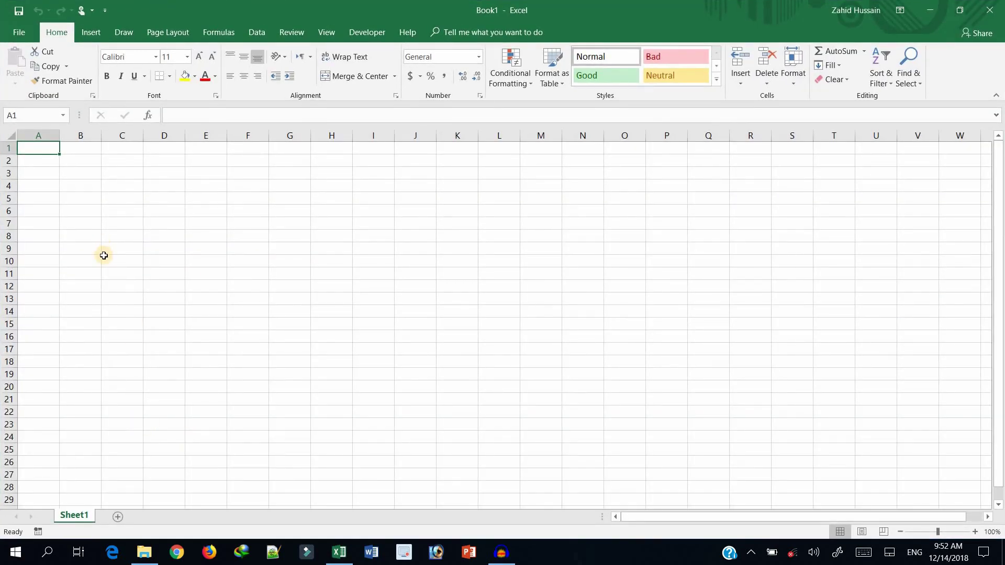
Enter the column headings Code, Retailer and Product in cells B7 to D7
{"action": "left_click", "coordinate": [86, 225]}
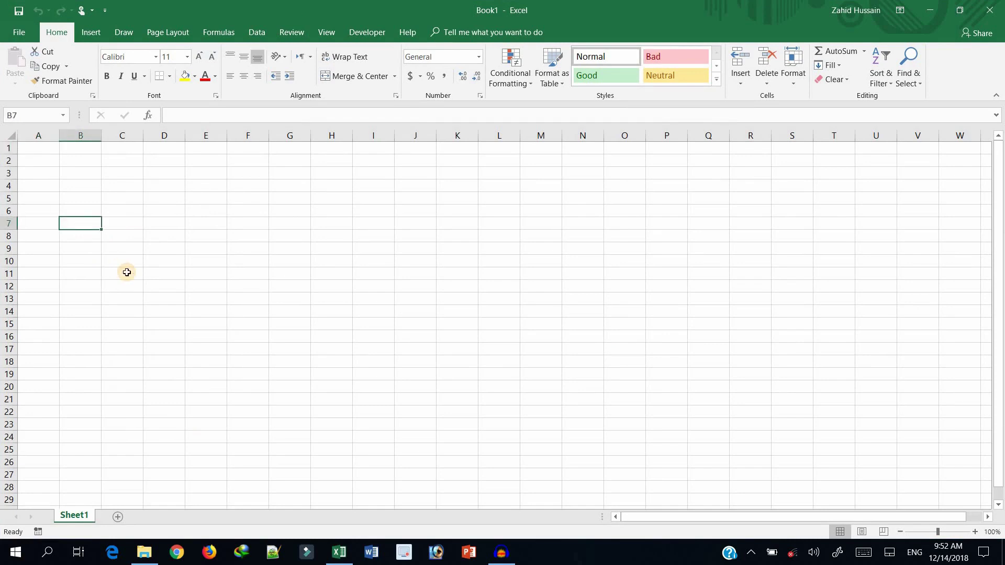
{"action": "type", "text": "Code"}
{"action": "key", "text": "Tab"}
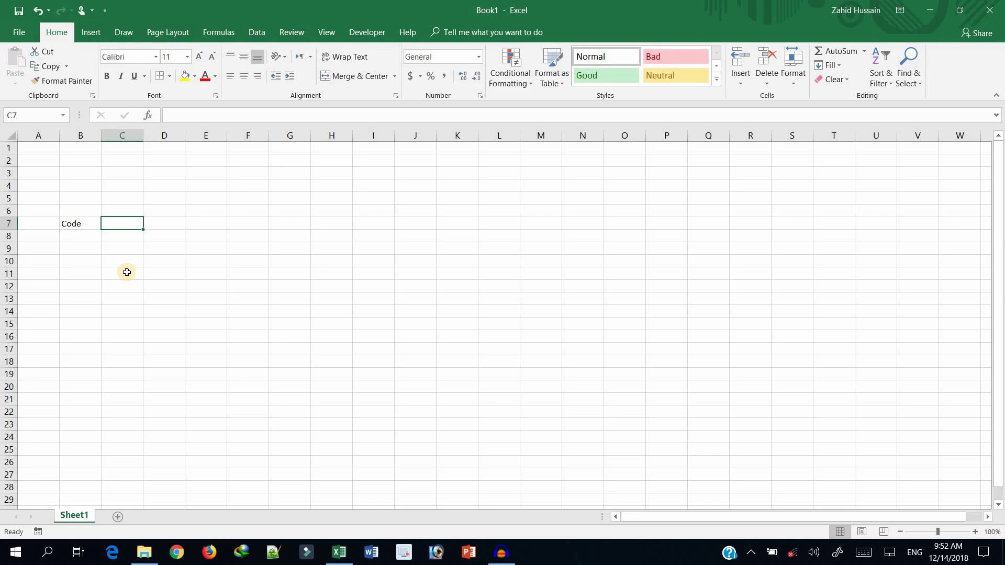
{"action": "type", "text": "Retailer"}
{"action": "key", "text": "Tab"}
{"action": "type", "text": "P"}
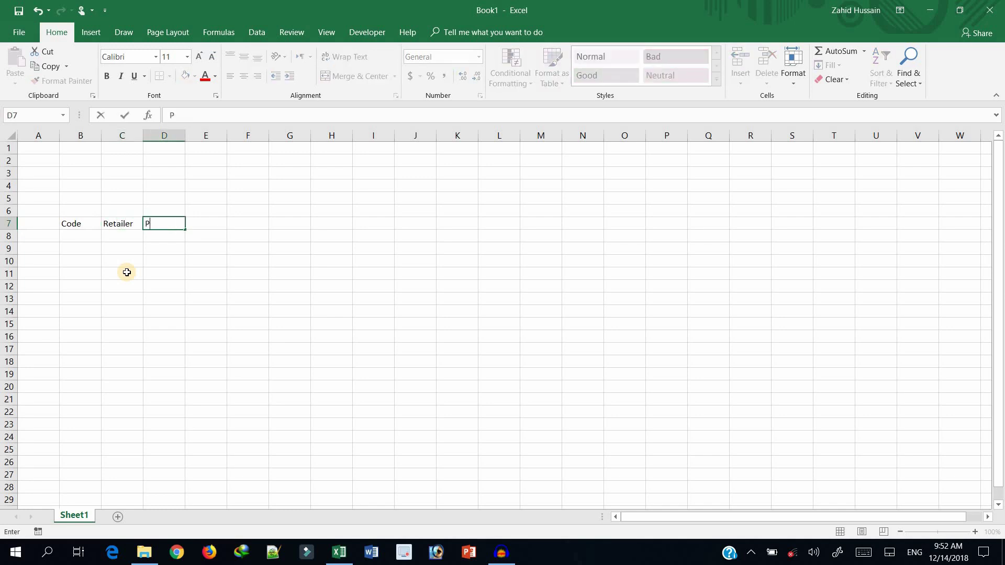
{"action": "type", "text": "roduct"}
{"action": "key", "text": "Tab"}
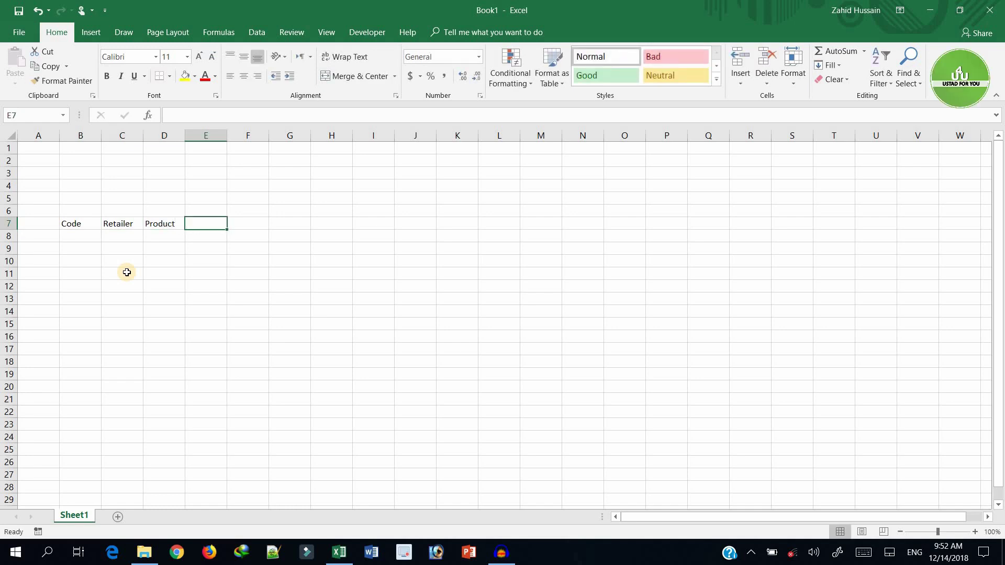
Add the purchase headings "Product Price", "Product Qty:" and "T: Purchase" in cells E7 to G7
{"action": "type", "text": "Product Price"}
{"action": "key", "text": "Tab"}
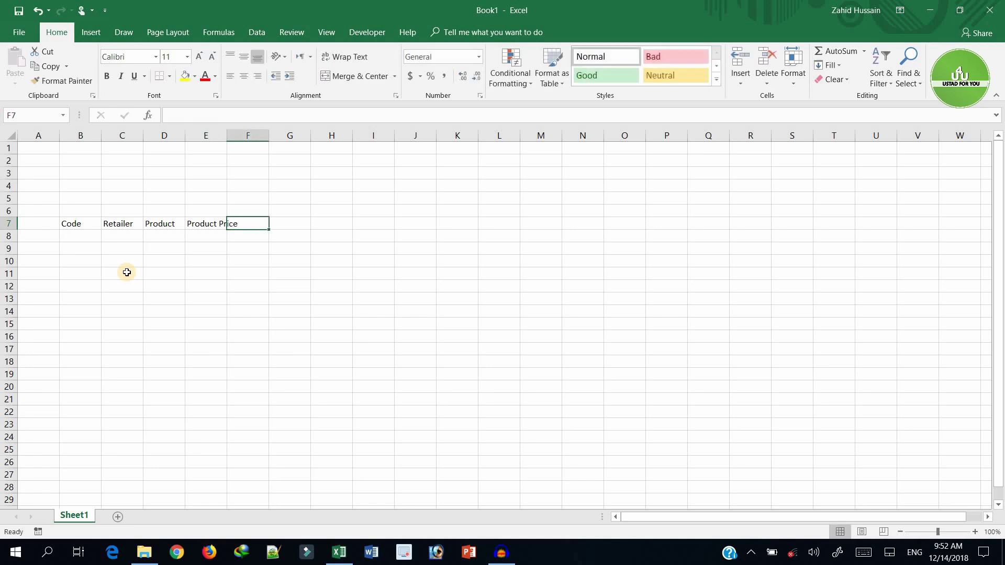
{"action": "type", "text": "Pr"}
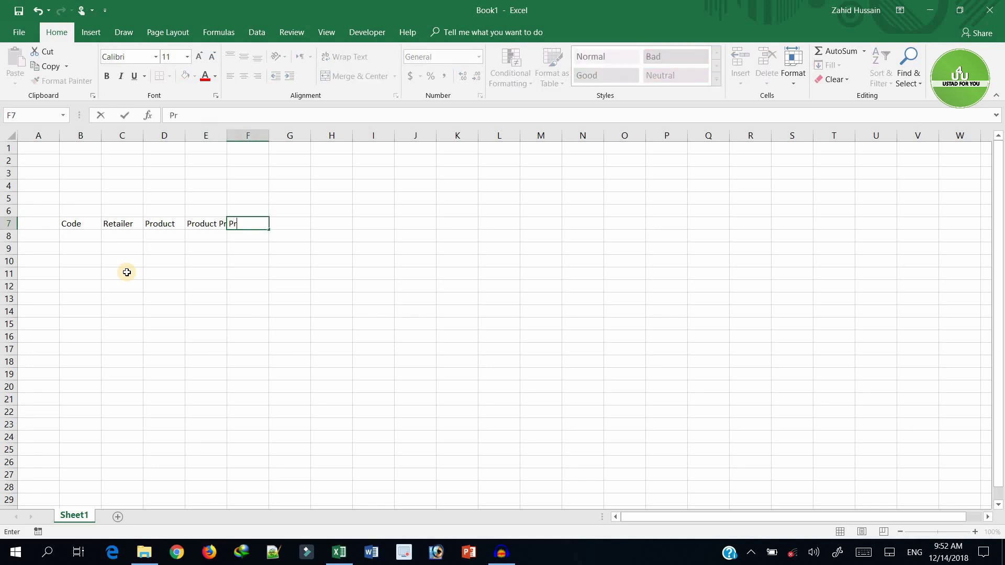
{"action": "type", "text": "oduct Qty:"}
{"action": "key", "text": "Tab"}
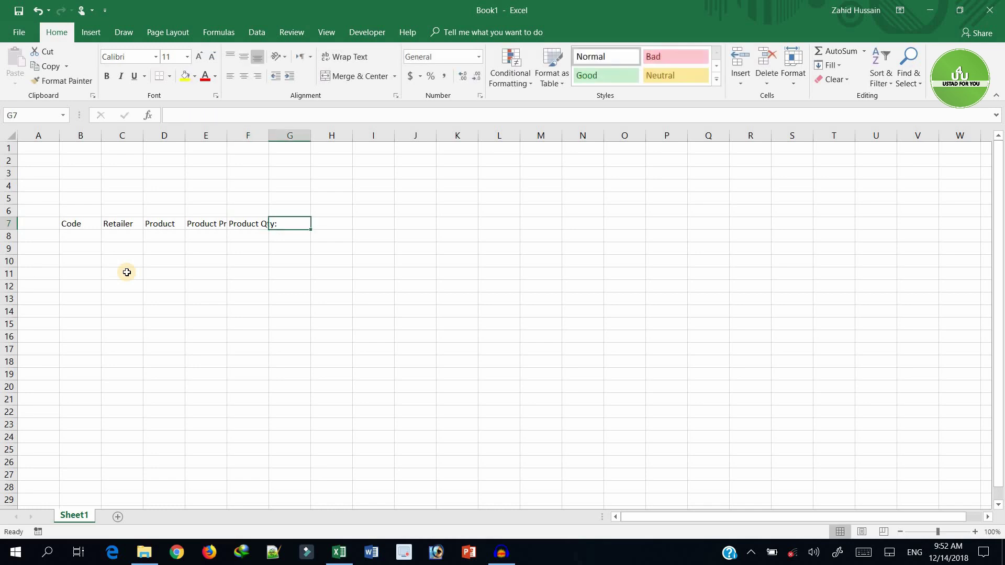
{"action": "type", "text": "T"}
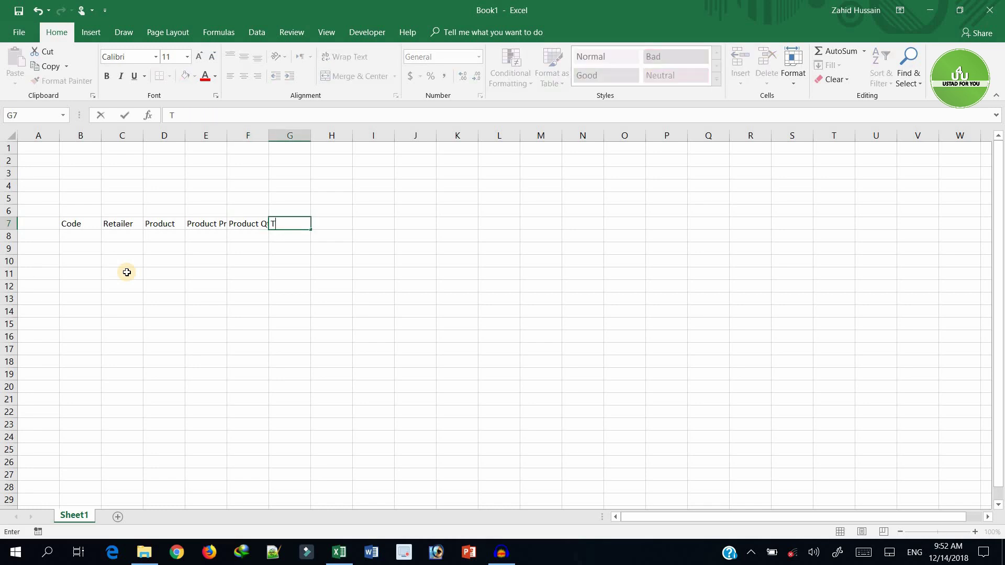
{"action": "type", "text": "otal"}
{"action": "key", "text": "BackSpace"}
{"action": "key", "text": "BackSpace"}
{"action": "key", "text": "BackSpace"}
{"action": "key", "text": "BackSpace"}
{"action": "key", "text": "BackSpace"}
{"action": "type", "text": ": Purchase"}
{"action": "key", "text": "Tab"}
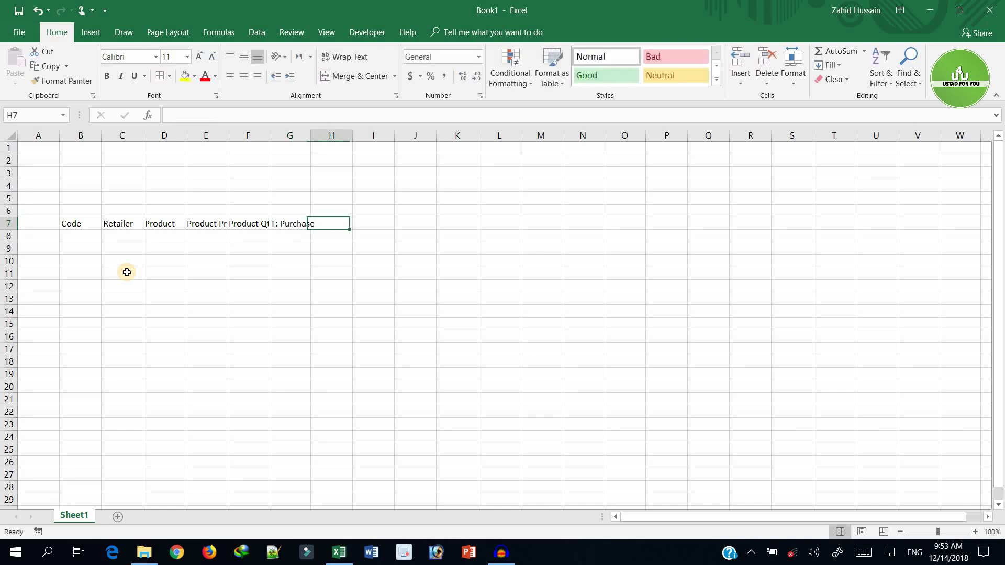
Add the sales headings "Sale Price", "Sale Qty:" and "T: Sale" in cells H7 to J7
{"action": "type", "text": "Sale"}
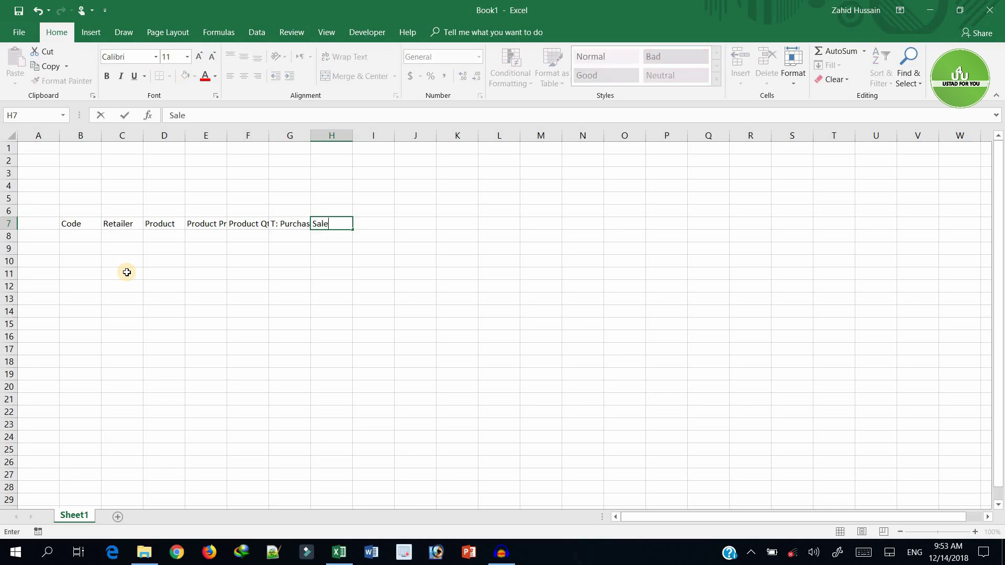
{"action": "type", "text": " Price"}
{"action": "key", "text": "Tab"}
{"action": "type", "text": "Sale"}
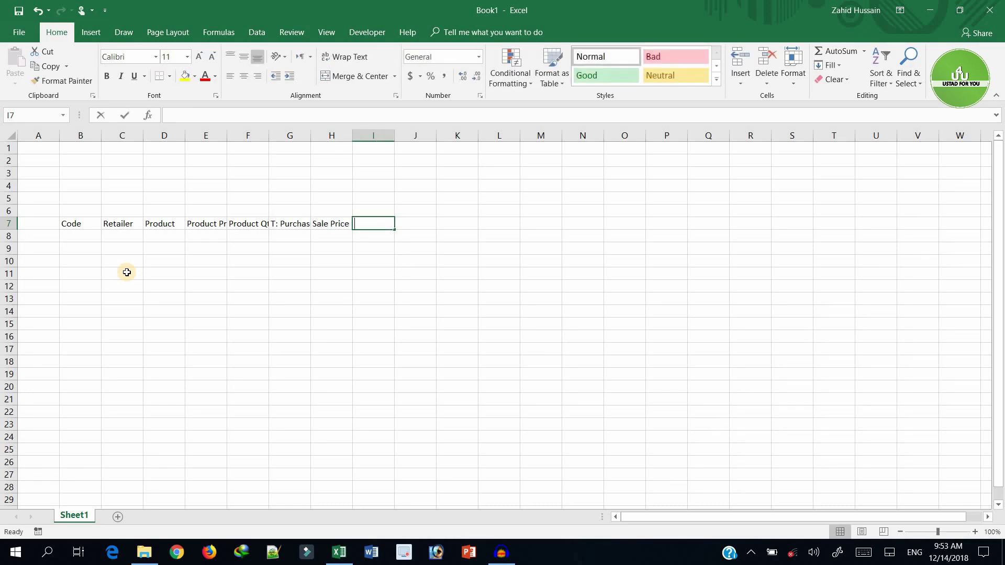
{"action": "type", "text": " Qty:"}
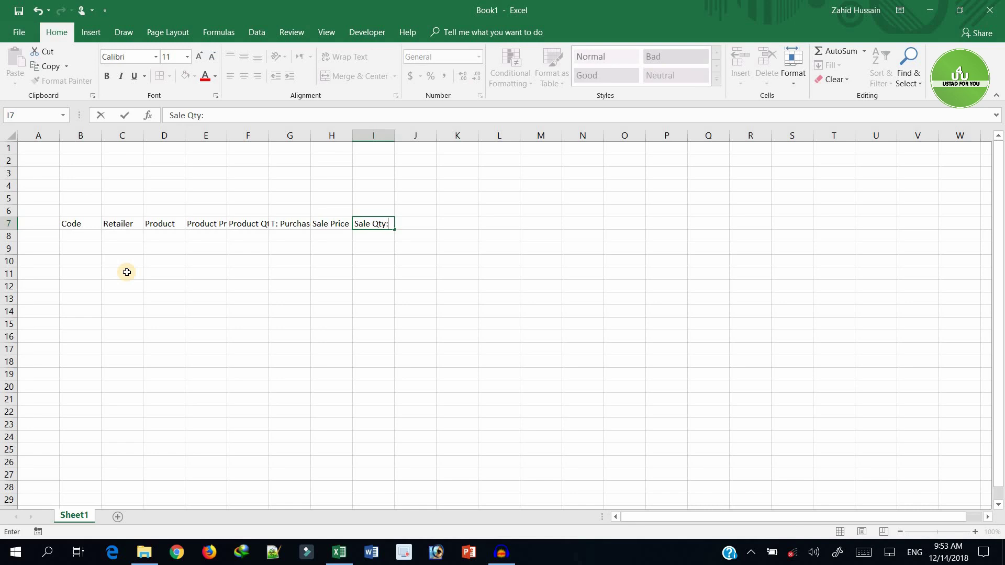
{"action": "key", "text": "Tab"}
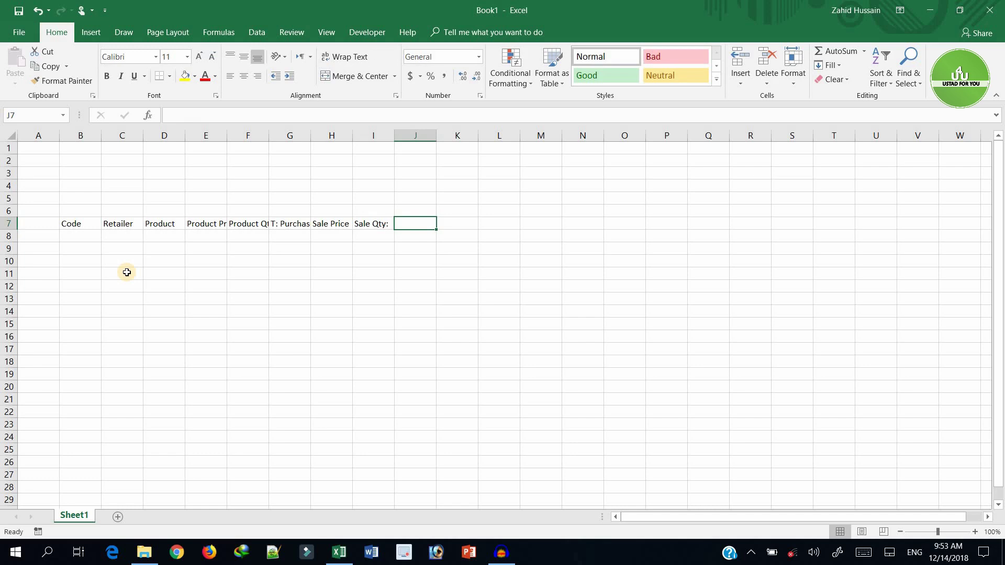
{"action": "type", "text": "T: Sale"}
{"action": "key", "text": "Tab"}
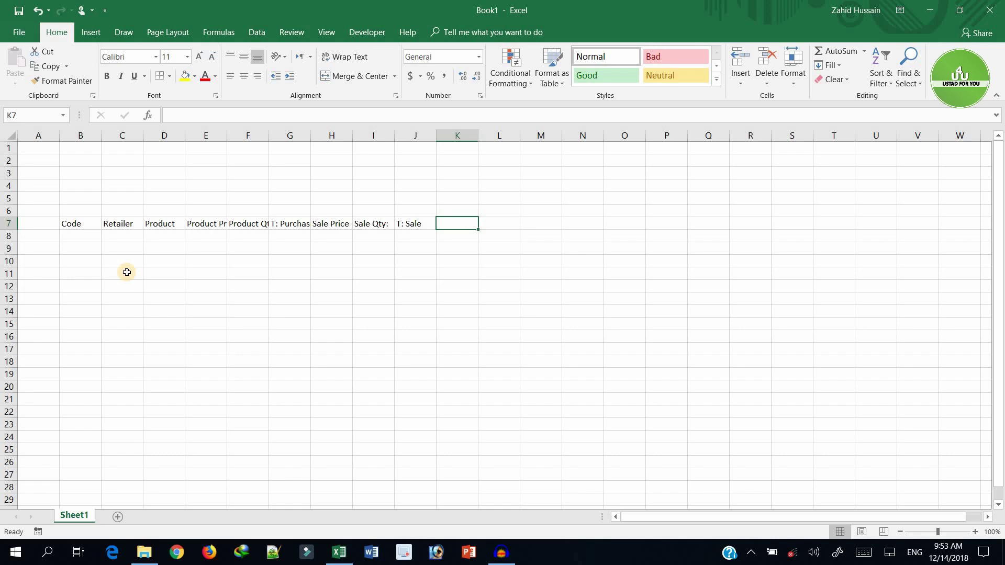
Complete the heading row with "Stock", "Stock Value" and "Profit/Loss" in cells K7 to M7
{"action": "type", "text": "Stock"}
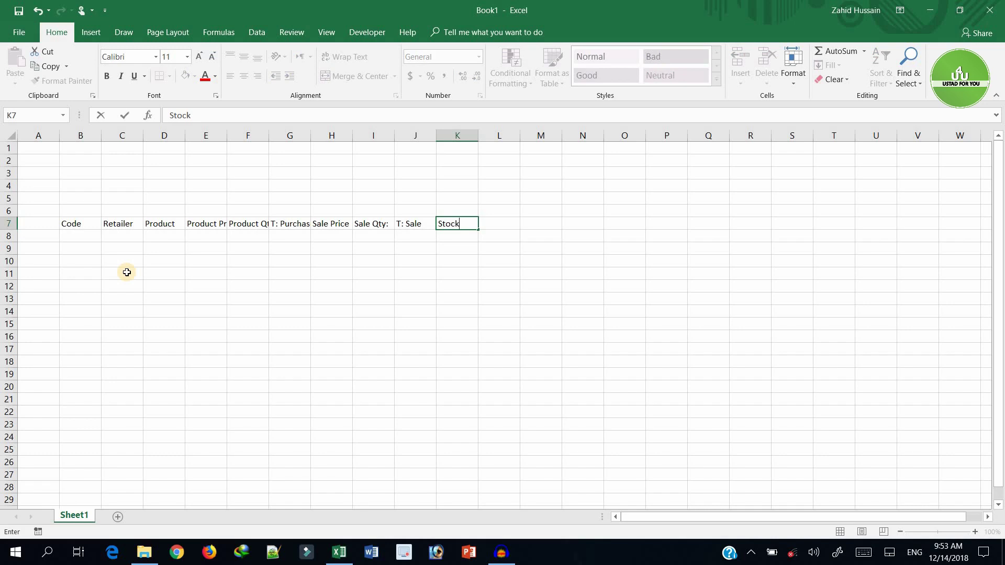
{"action": "key", "text": "Tab"}
{"action": "type", "text": "Stock Value"}
{"action": "key", "text": "Tab"}
{"action": "type", "text": "PRo"}
{"action": "key", "text": "BackSpace"}
{"action": "key", "text": "BackSpace"}
{"action": "type", "text": "rofit/Loss"}
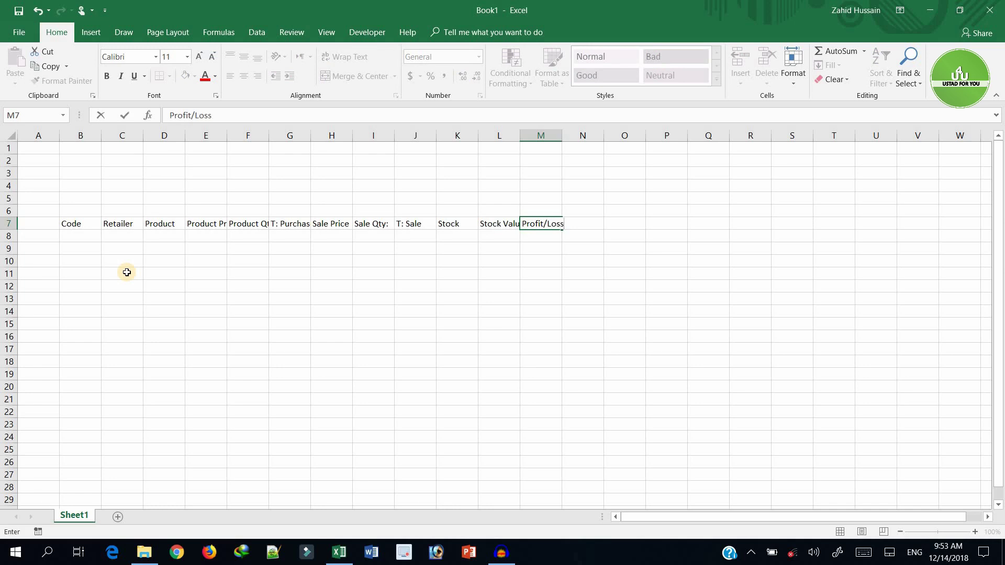
{"action": "left_click", "coordinate": [79, 321]}
Merge B5:M6 across, keeping rows 5 and 6 separate, and center the cell contents horizontally and vertically
{"action": "left_click", "coordinate": [72, 211]}
{"action": "left_click_drag", "start_coordinate": [251, 205], "coordinate": [542, 194]}
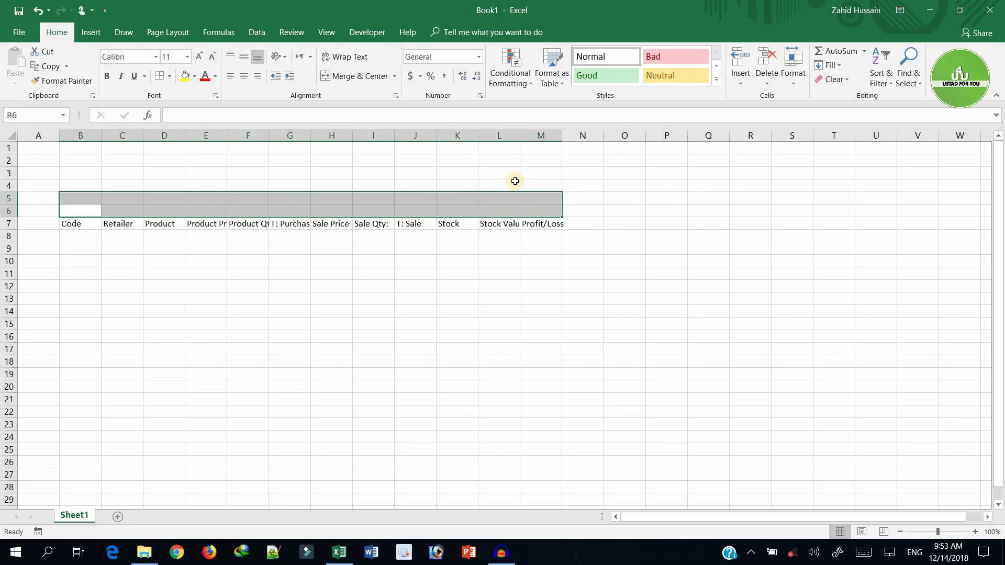
{"action": "left_click", "coordinate": [396, 77]}
{"action": "left_click", "coordinate": [394, 105]}
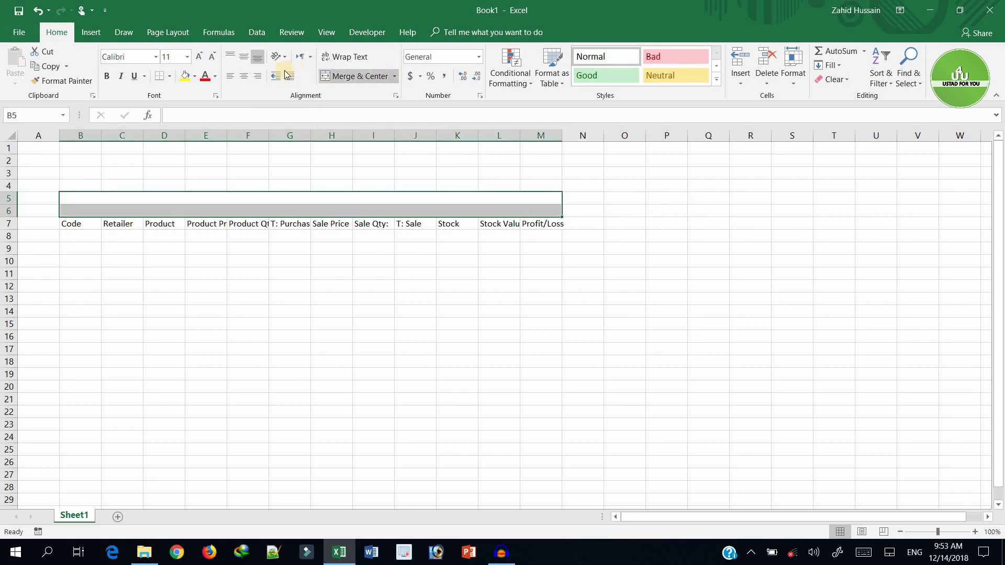
{"action": "left_click", "coordinate": [244, 76]}
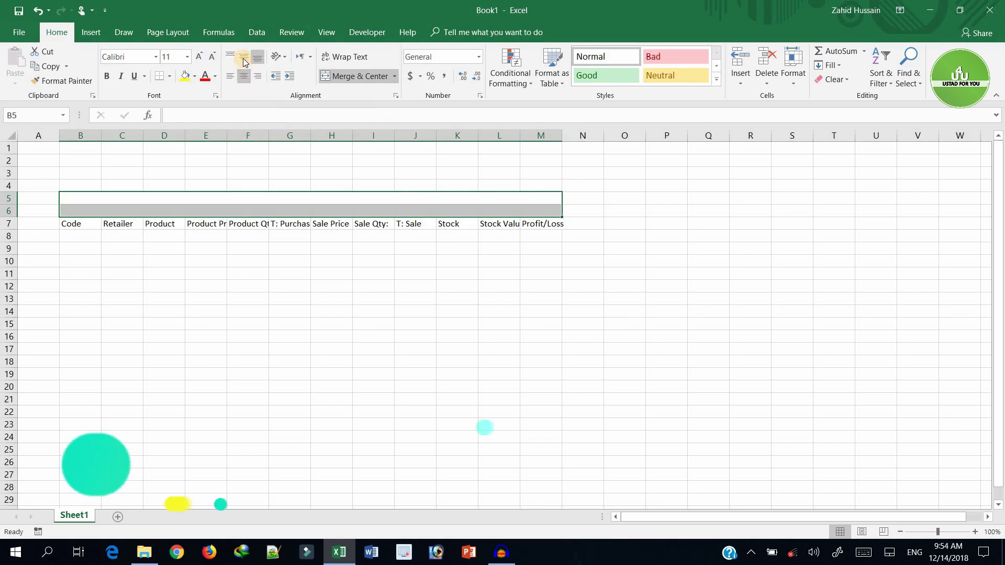
Format the merged rows 5 and 6 in bold Agency FB at size 18
{"action": "left_click", "coordinate": [198, 56]}
{"action": "left_click", "coordinate": [199, 57]}
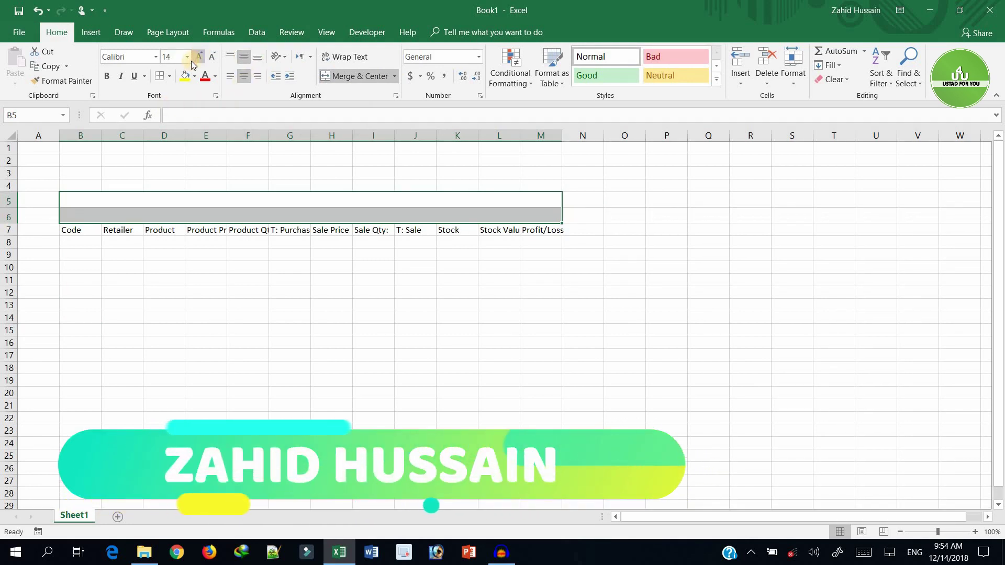
{"action": "left_click", "coordinate": [106, 76]}
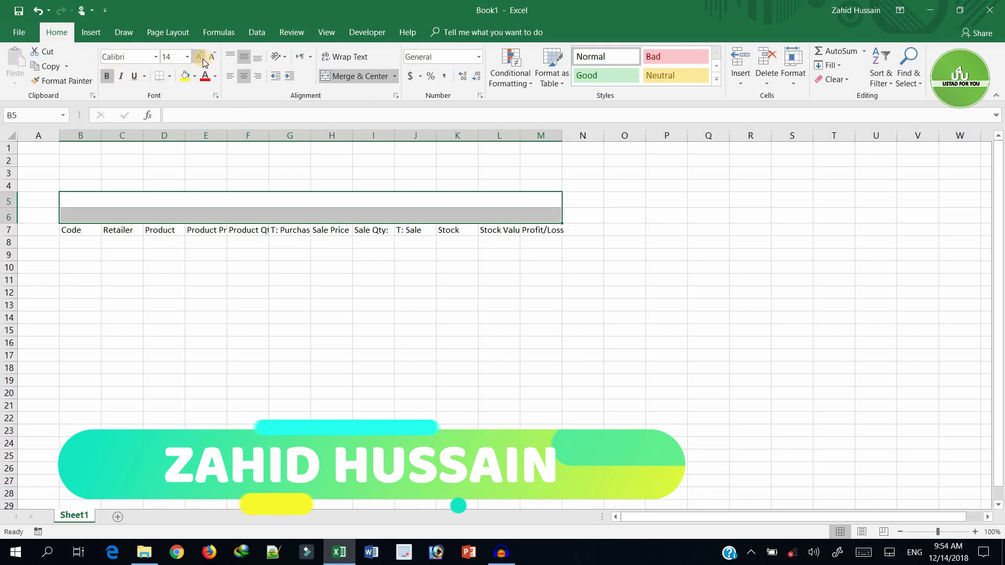
{"action": "left_click", "coordinate": [156, 57]}
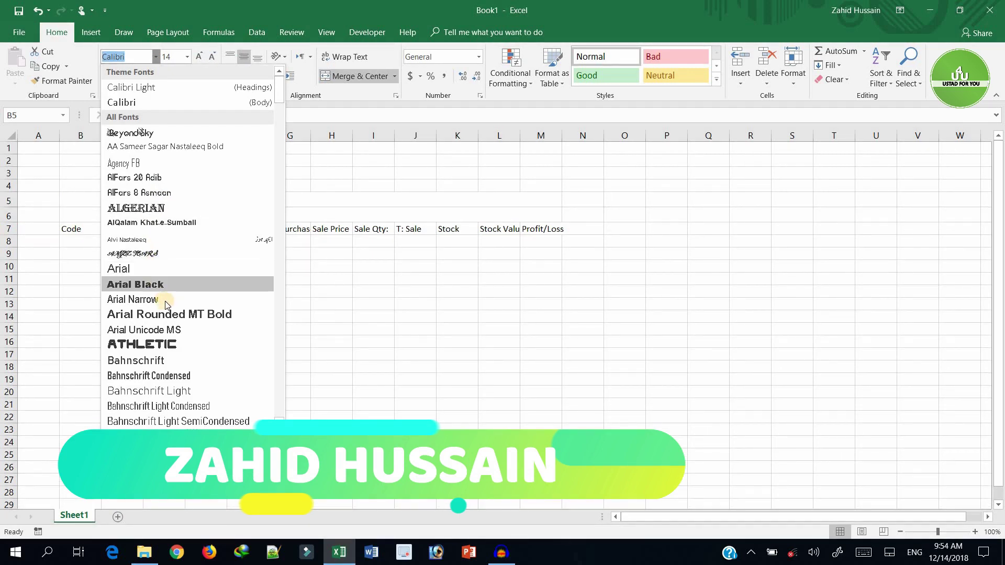
{"action": "left_click", "coordinate": [144, 162]}
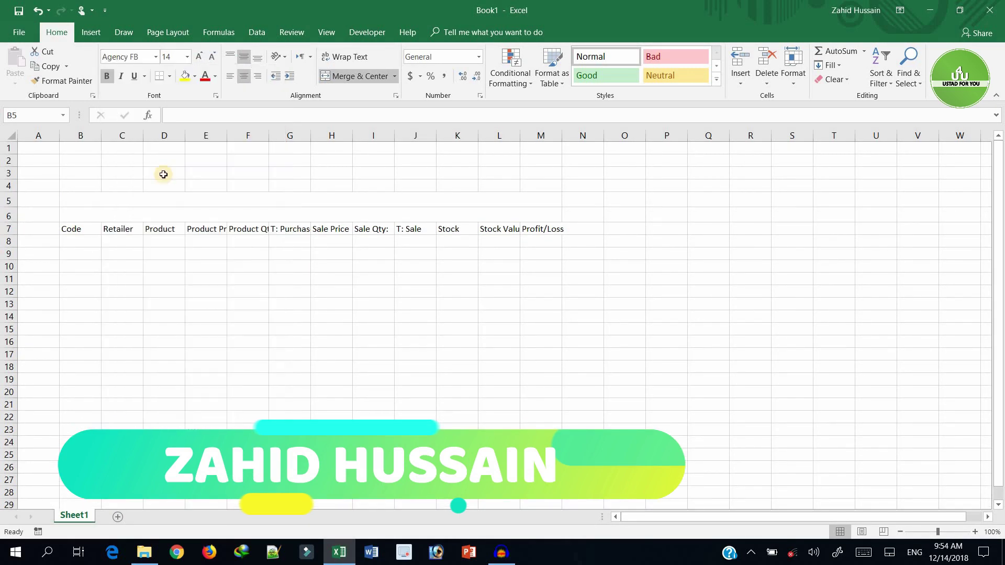
{"action": "left_click", "coordinate": [199, 58]}
{"action": "left_click", "coordinate": [199, 58]}
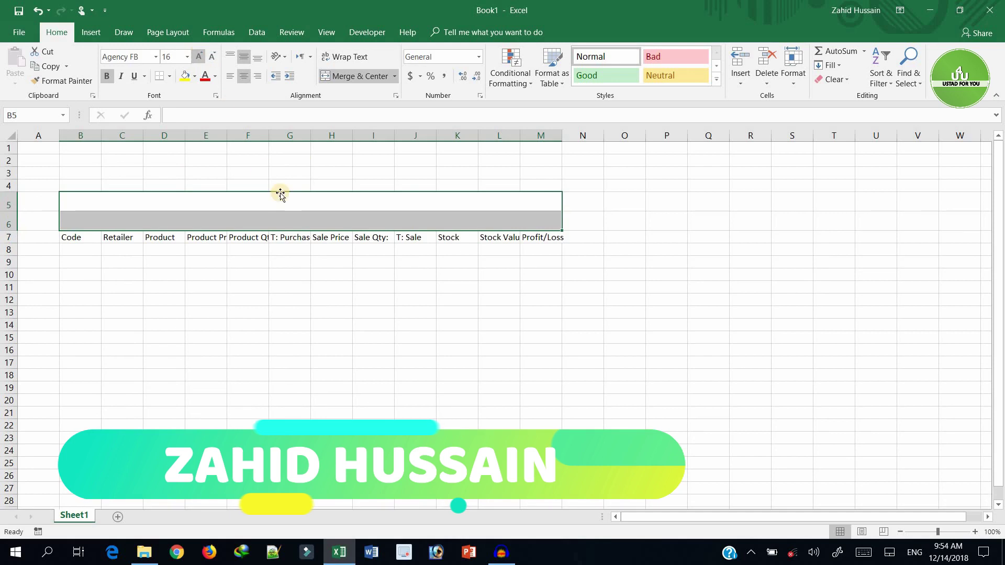
Fill the merged title cell in row 5 with dark blue and set its font color to light blue
{"action": "left_click", "coordinate": [290, 207]}
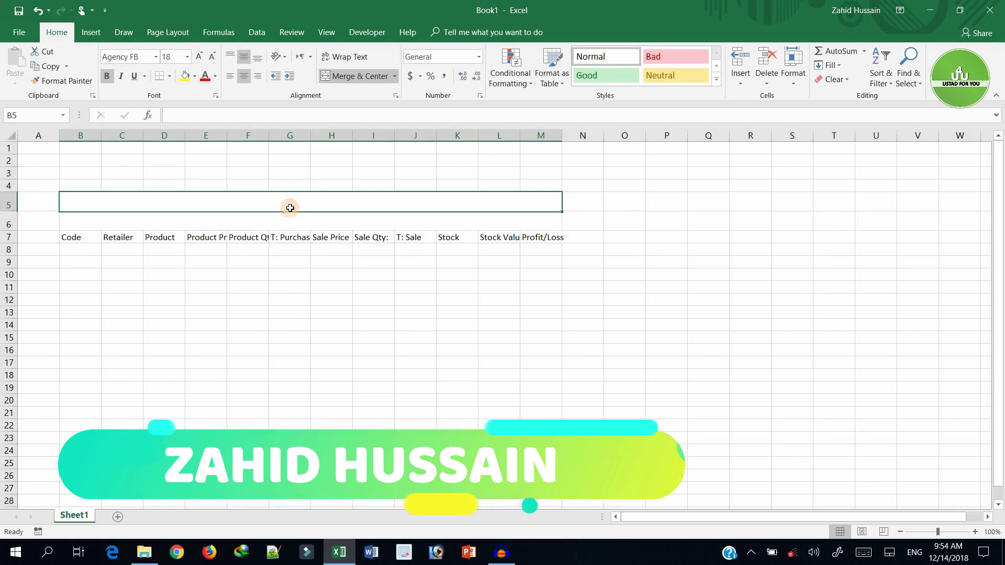
{"action": "left_click", "coordinate": [194, 76]}
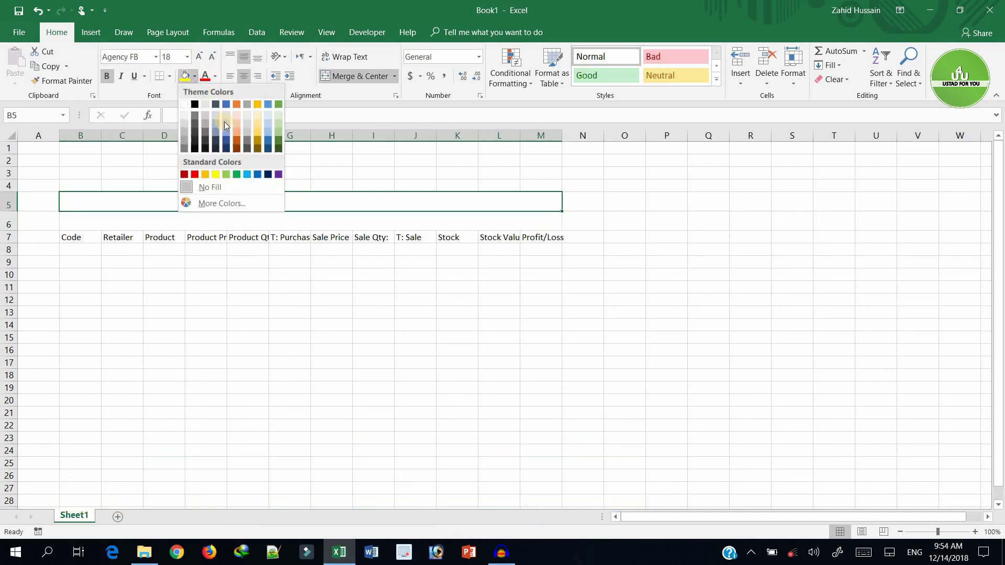
{"action": "left_click", "coordinate": [224, 148]}
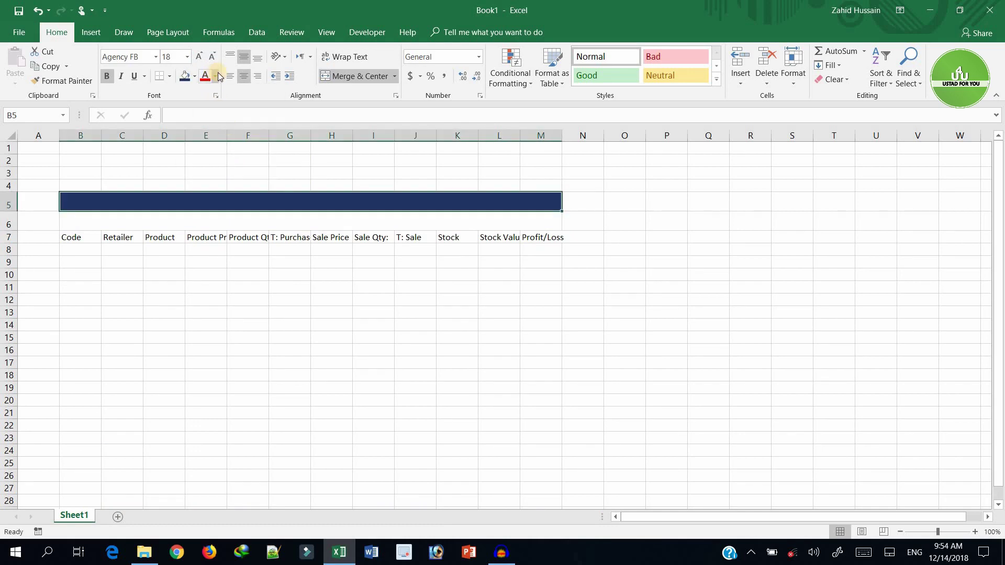
{"action": "left_click", "coordinate": [217, 76]}
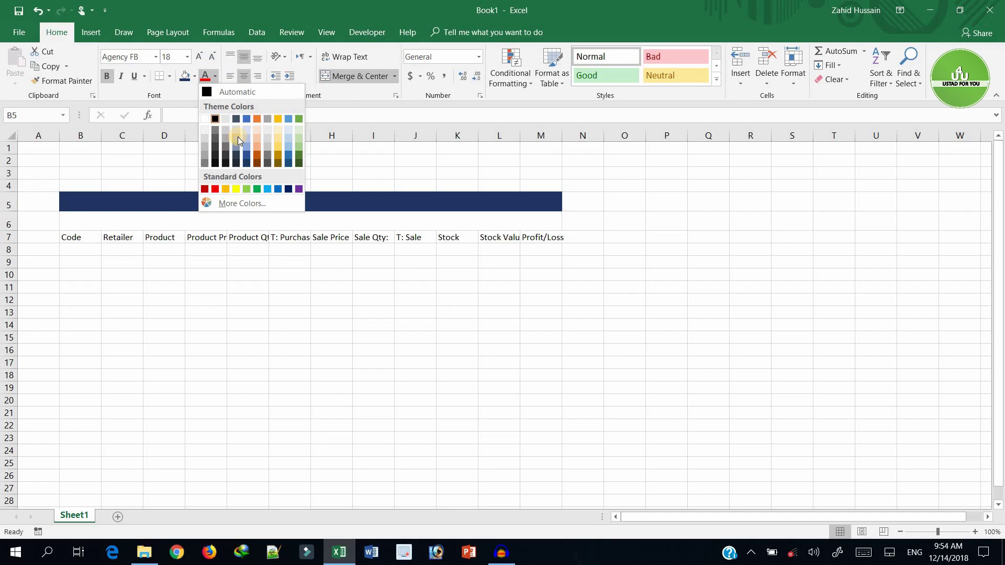
{"action": "left_click", "coordinate": [246, 136]}
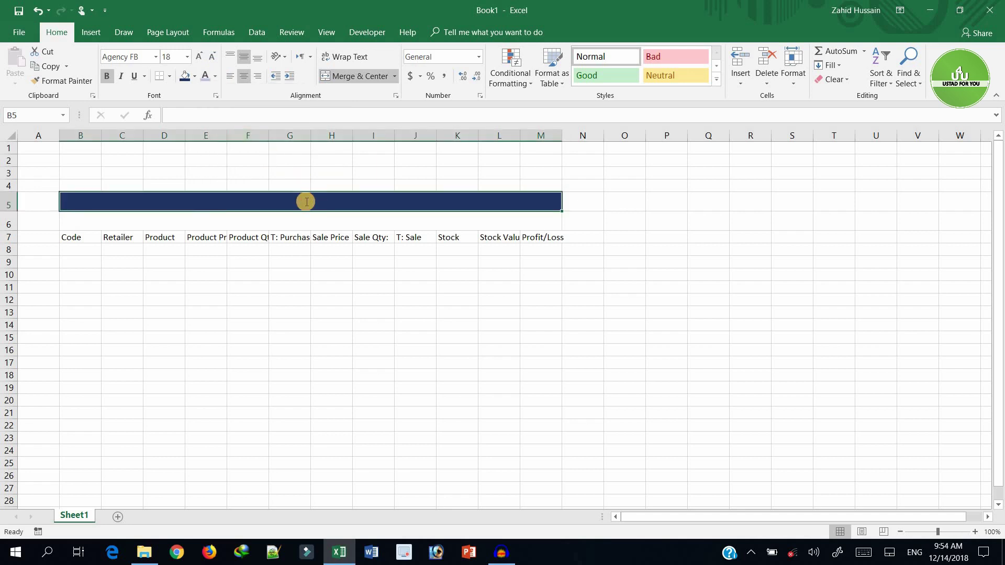
Enter the title "Profit / Loss" in the merged row 5 cell
{"action": "type", "text": "Profit"}
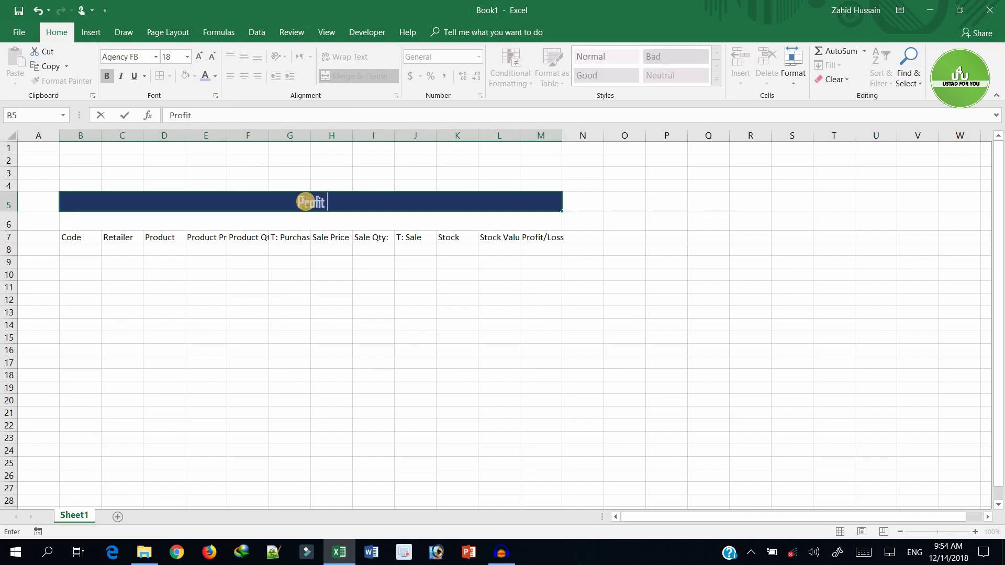
{"action": "type", "text": " / Loss"}
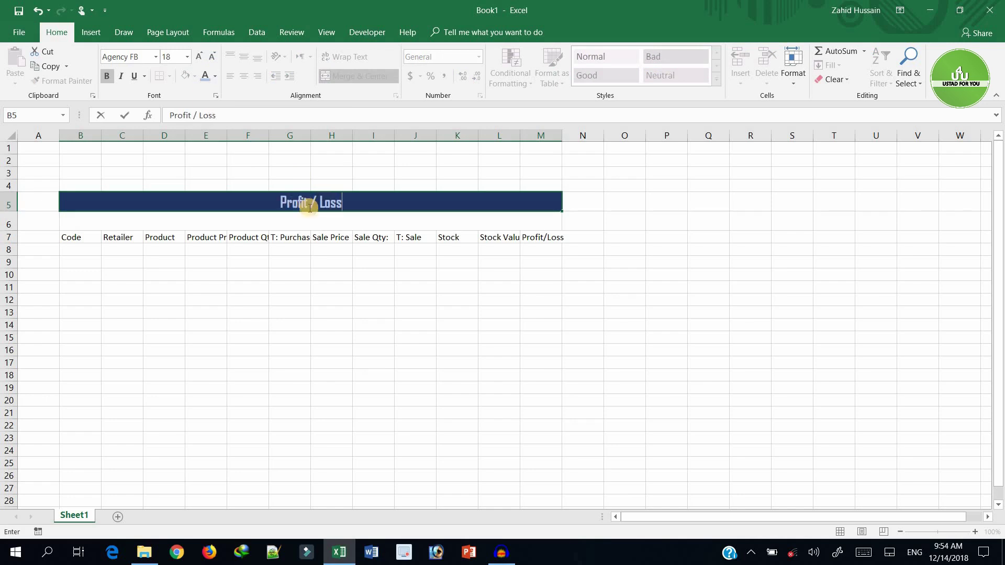
{"action": "key", "text": "Return"}
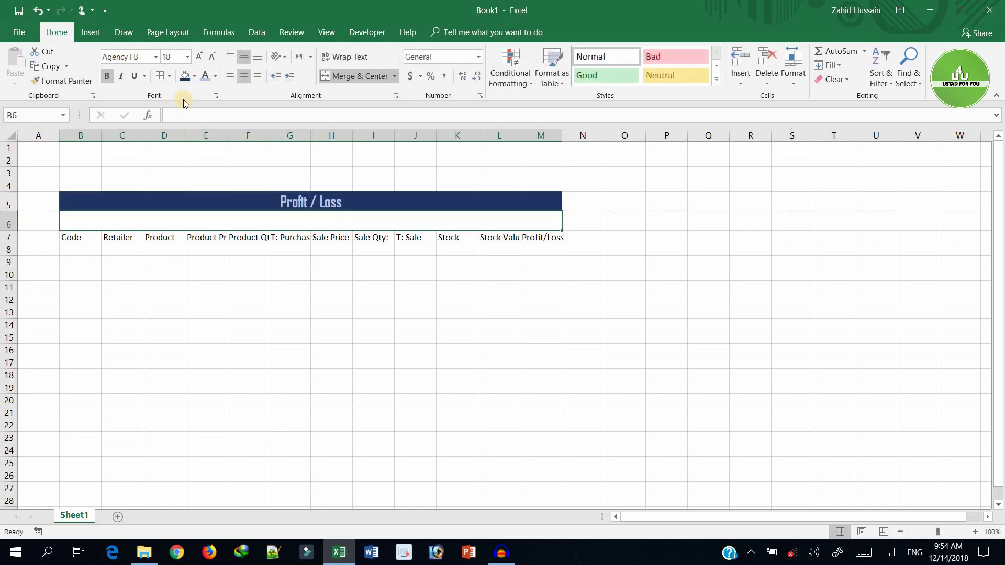
Fill the merged row 6 cell with dark green and set its font color to light green
{"action": "left_click", "coordinate": [194, 77]}
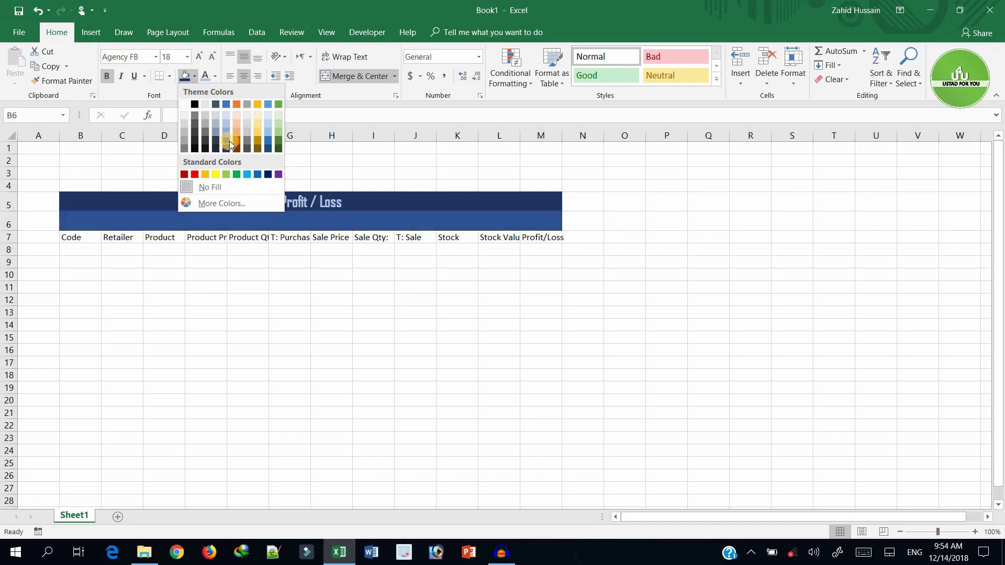
{"action": "left_click", "coordinate": [277, 146]}
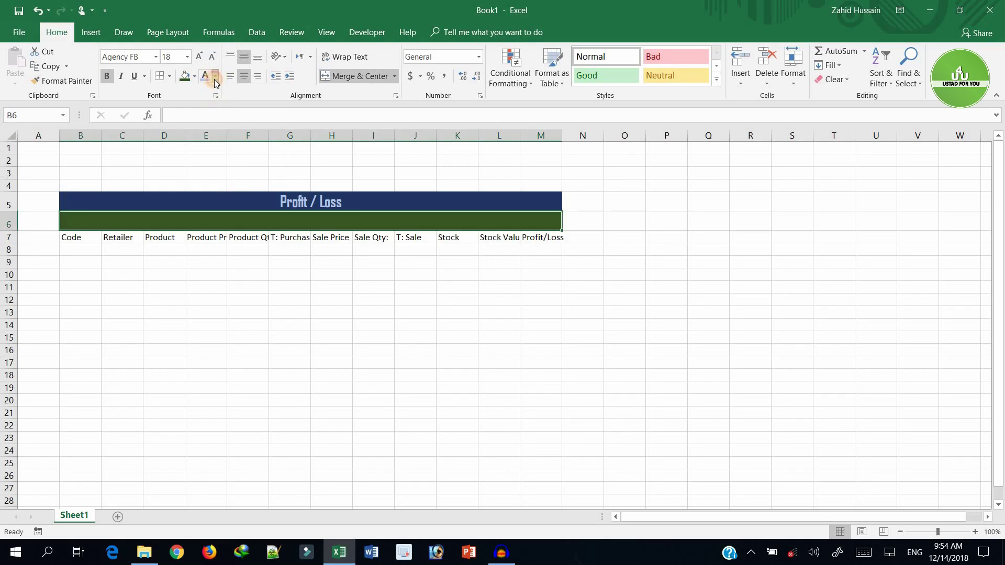
{"action": "left_click", "coordinate": [215, 79]}
{"action": "left_click", "coordinate": [298, 134]}
Enter the subtitle "For the month of November 2018" in the merged row 6 cell
{"action": "type", "text": "For the month of "}
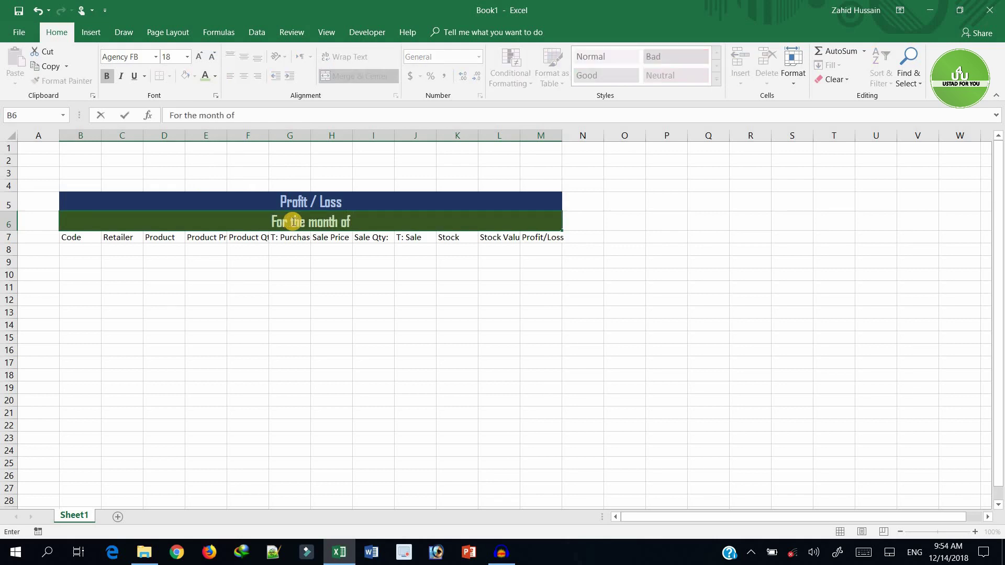
{"action": "type", "text": "Novemnt"}
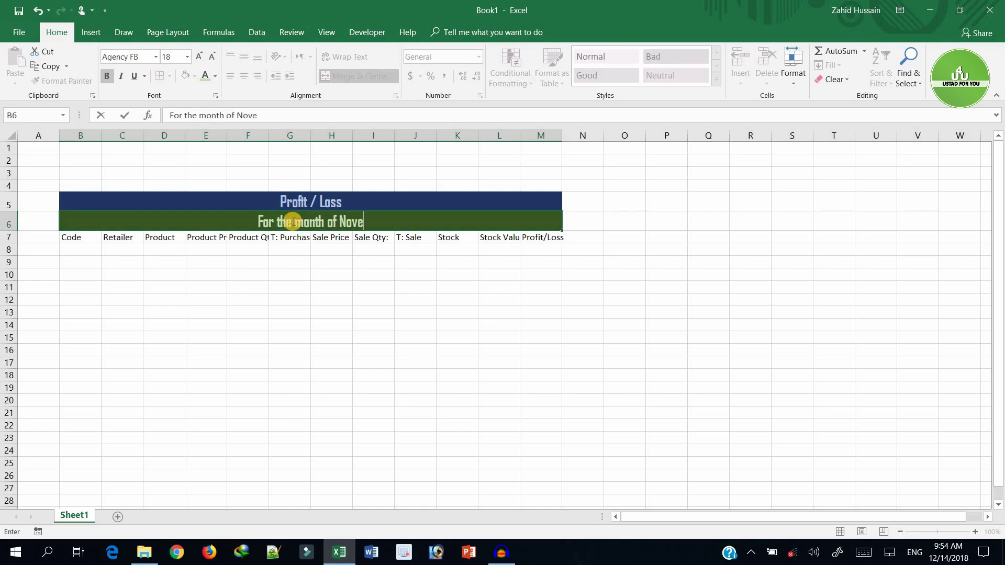
{"action": "key", "text": "BackSpace"}
{"action": "key", "text": "BackSpace"}
{"action": "key", "text": "BackSpace"}
{"action": "type", "text": "mber "}
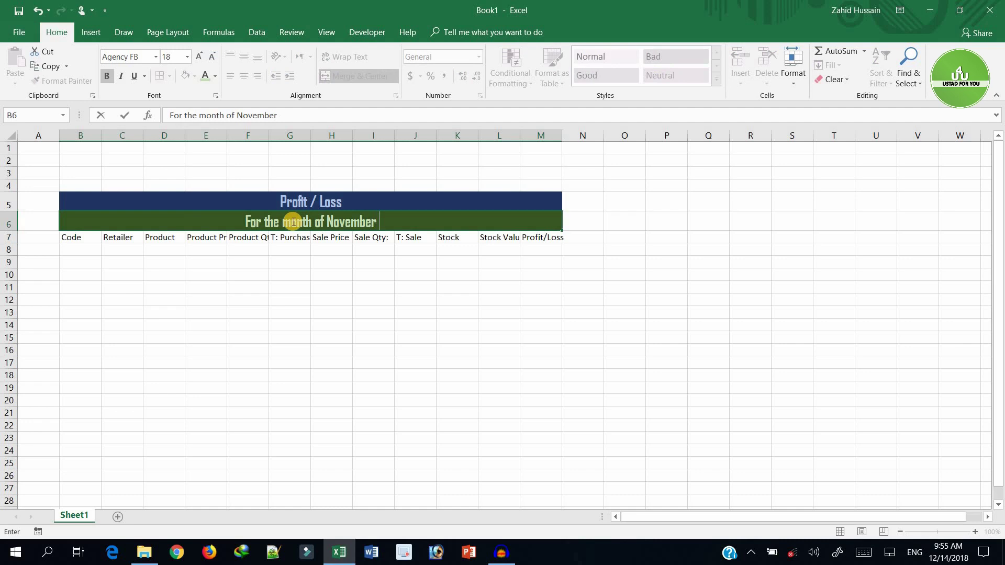
{"action": "type", "text": "2018"}
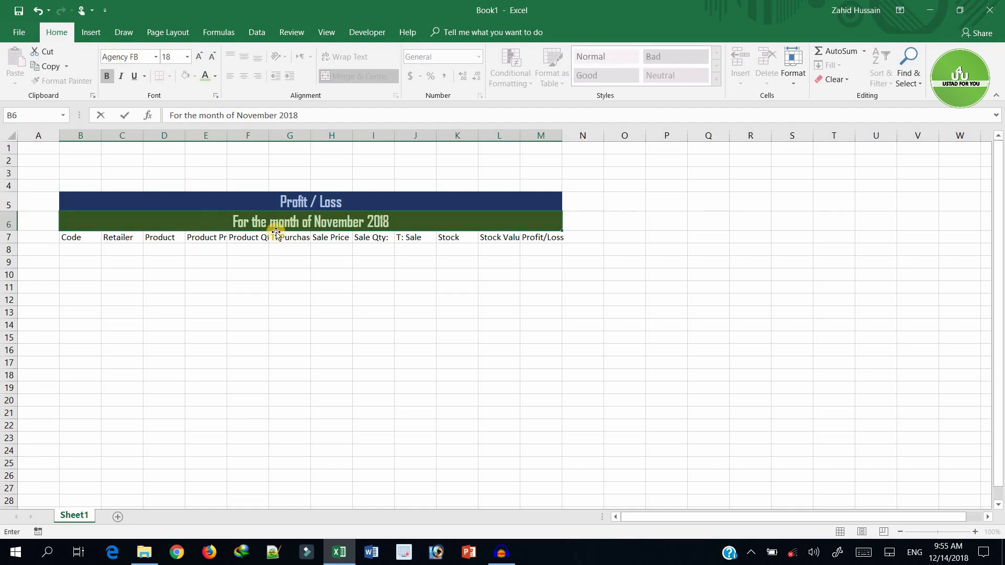
{"action": "left_click", "coordinate": [71, 239]}
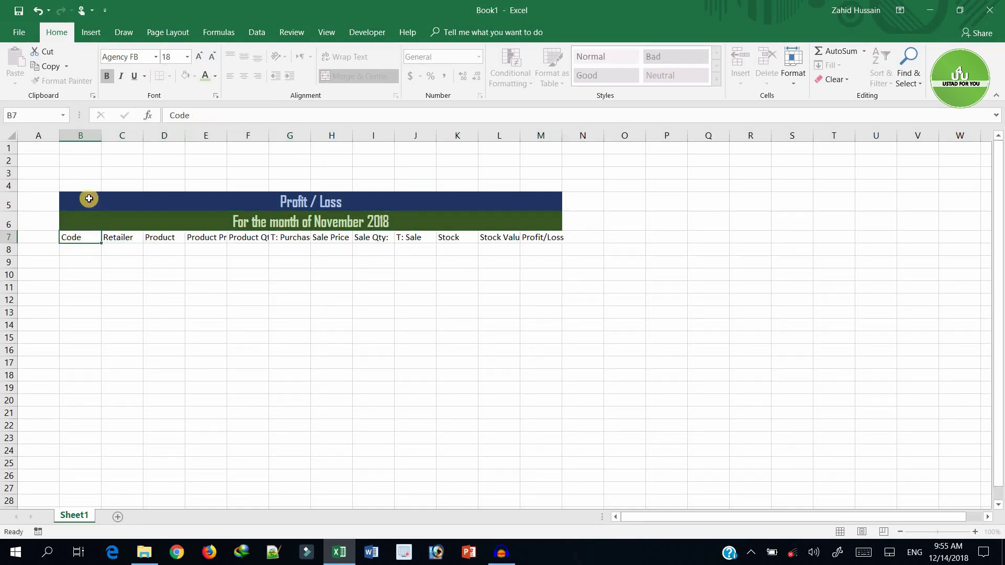
Autofit columns B to M and make the headings in B7:M7 bold, size 12 and centered horizontally and vertically
{"action": "left_click_drag", "start_coordinate": [83, 136], "coordinate": [544, 135]}
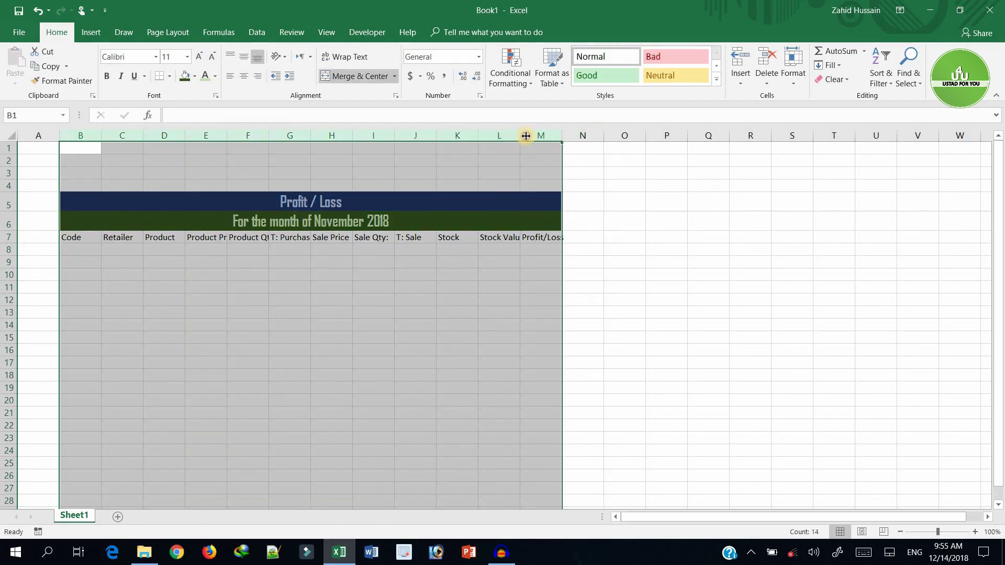
{"action": "double_click", "coordinate": [520, 135]}
{"action": "left_click_drag", "start_coordinate": [76, 240], "coordinate": [523, 237]}
{"action": "left_click", "coordinate": [244, 77]}
{"action": "left_click", "coordinate": [244, 56]}
{"action": "left_click", "coordinate": [199, 55]}
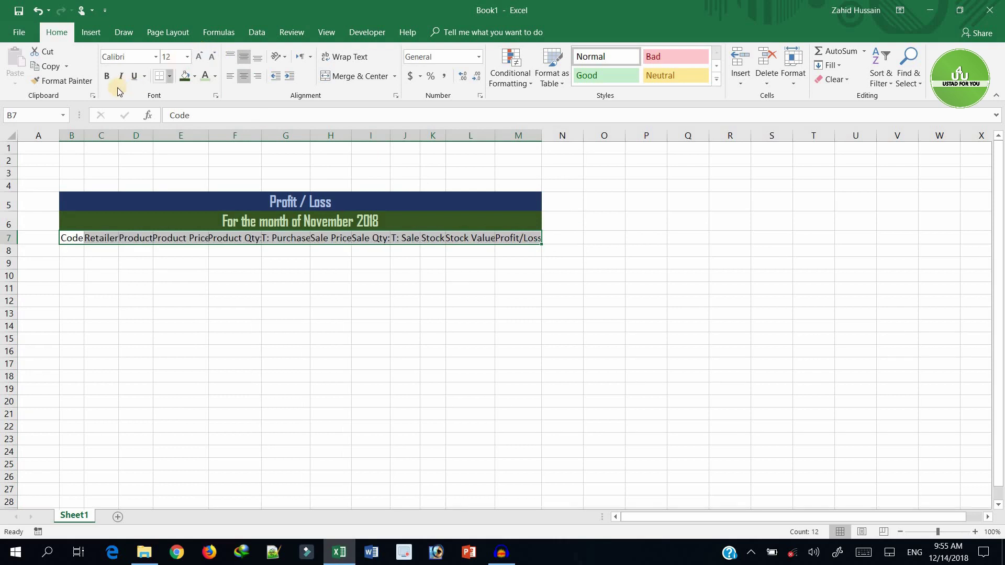
{"action": "left_click", "coordinate": [107, 77]}
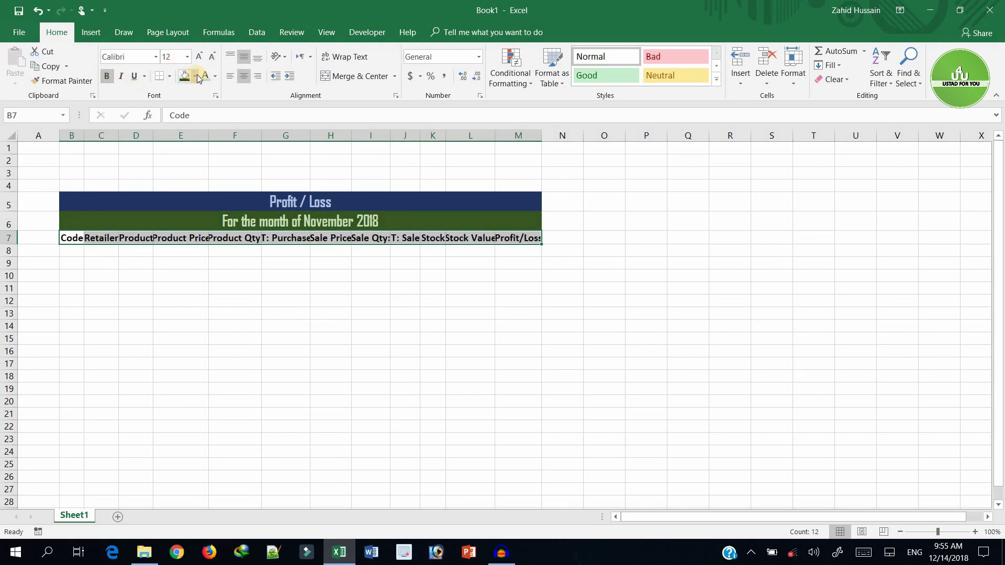
Fill the heading row B7:M7 with orange and set its font color to black
{"action": "left_click", "coordinate": [194, 76]}
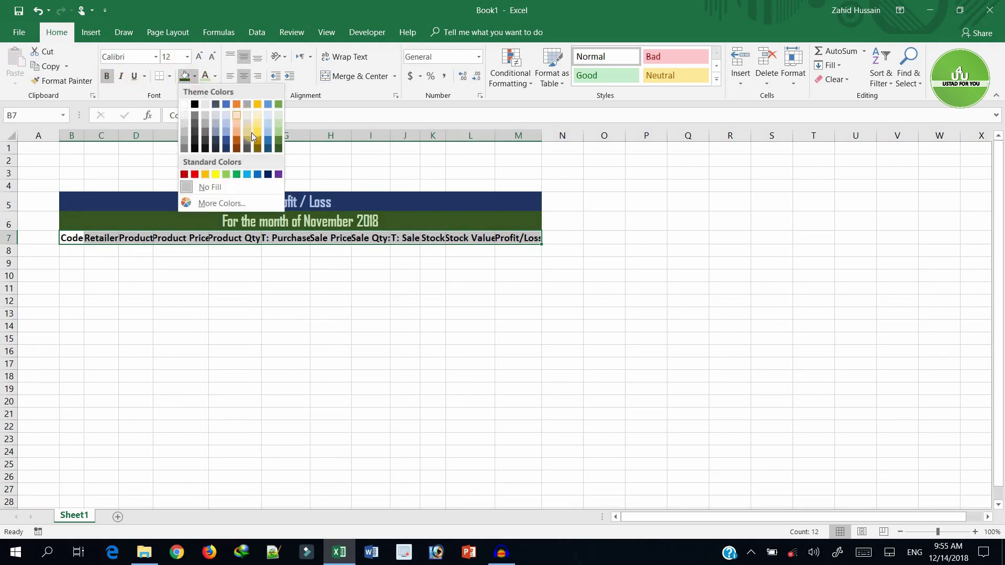
{"action": "left_click", "coordinate": [204, 175]}
{"action": "left_click", "coordinate": [216, 77]}
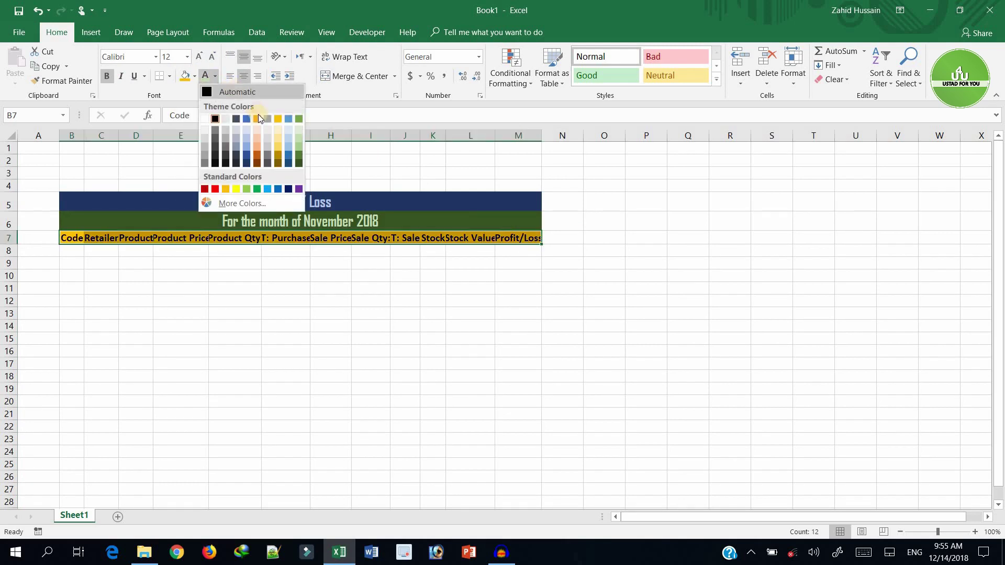
{"action": "left_click", "coordinate": [278, 137]}
{"action": "left_click", "coordinate": [217, 79]}
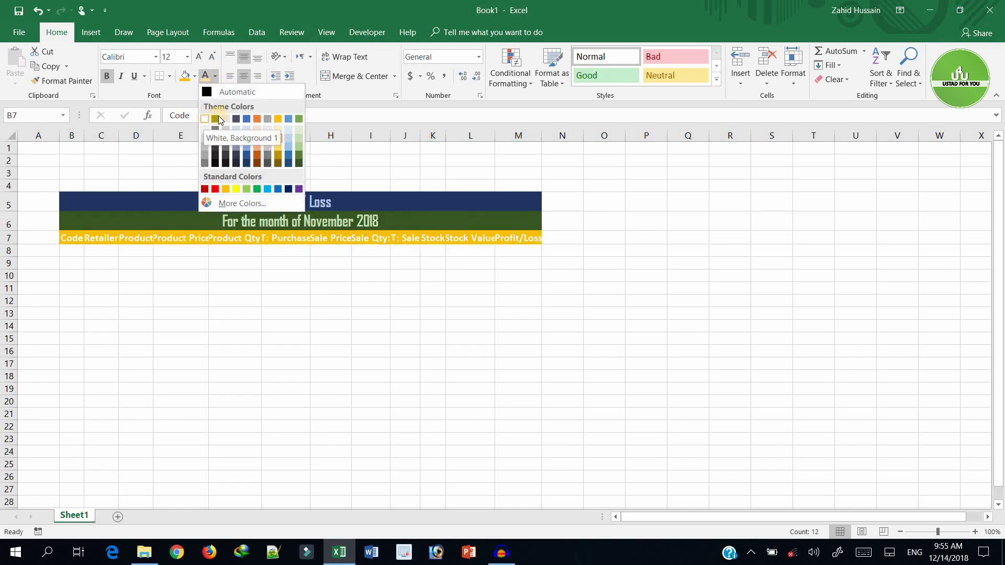
{"action": "left_click", "coordinate": [215, 119]}
Autofit columns B to M again to suit the enlarged bold headings
{"action": "left_click_drag", "start_coordinate": [78, 136], "coordinate": [489, 131]}
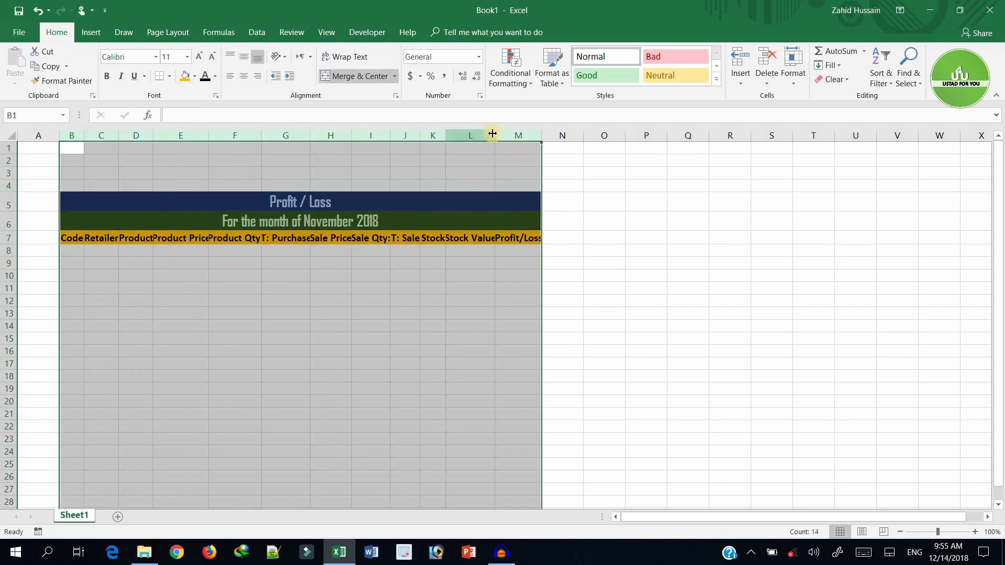
{"action": "double_click", "coordinate": [490, 131]}
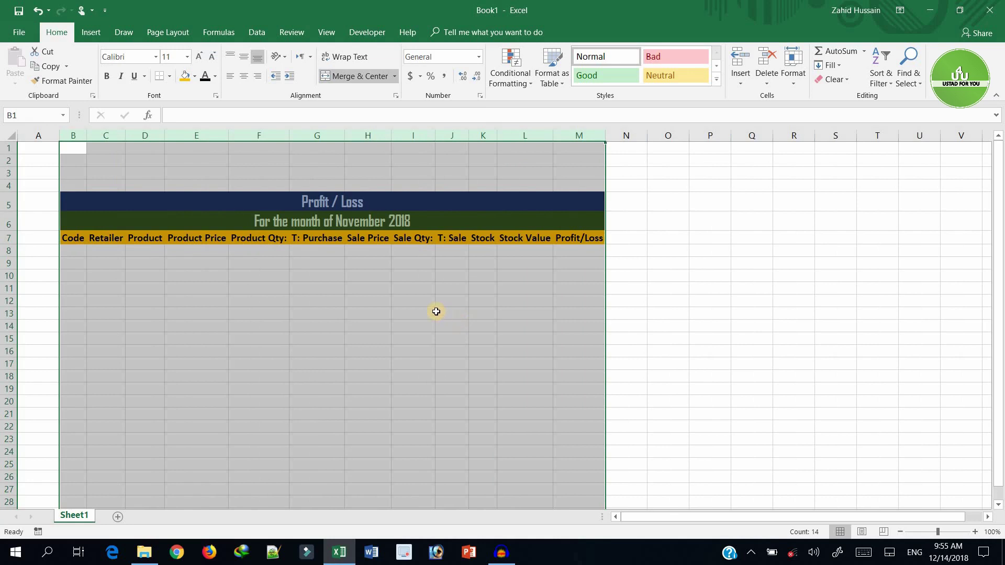
{"action": "left_click_drag", "start_coordinate": [437, 313], "coordinate": [430, 313]}
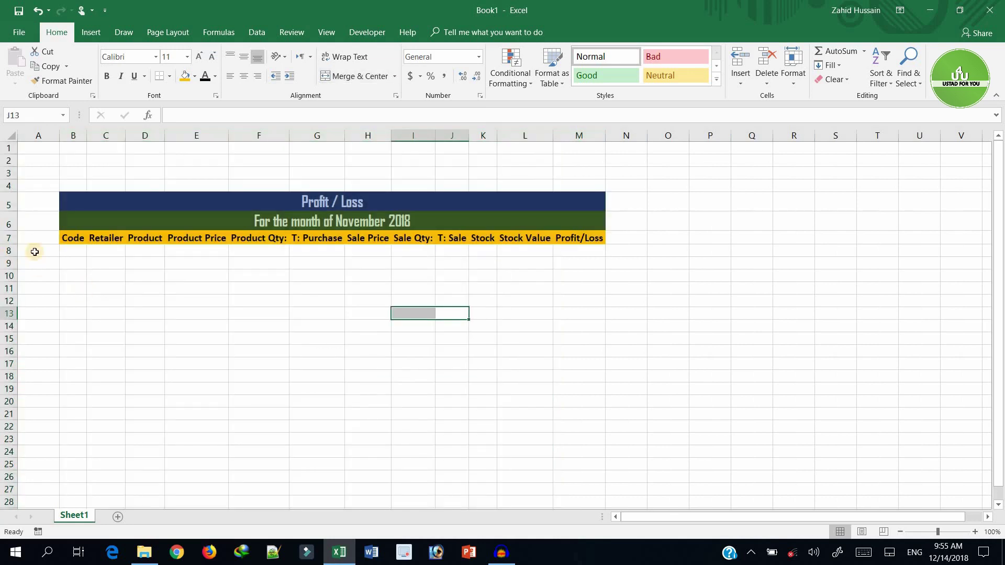
Enter product "Mouse" in D8 and retailer "Dhabeji Computer" in C8, with column C autofitted to its contents
{"action": "left_click", "coordinate": [144, 254]}
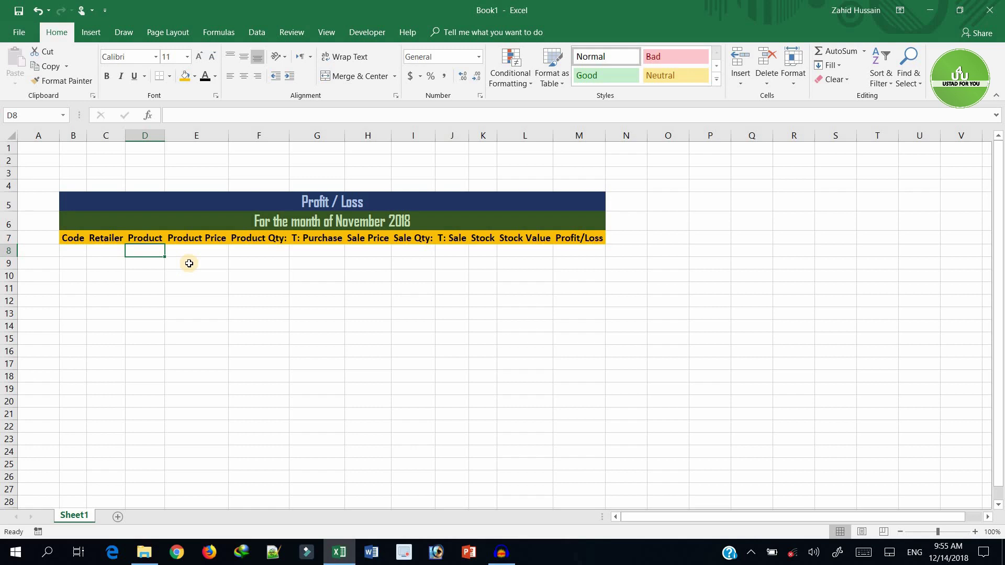
{"action": "type", "text": "Mouse"}
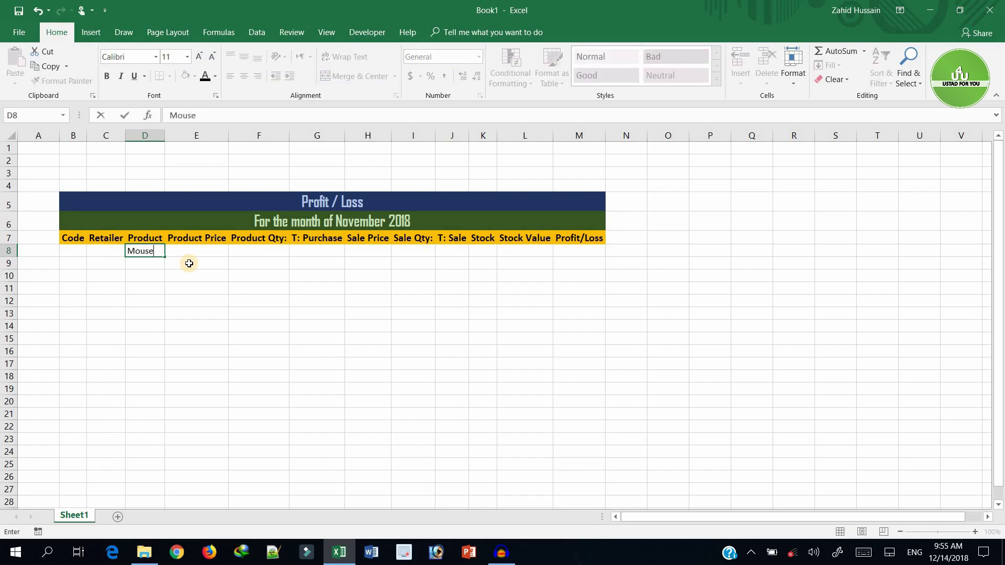
{"action": "left_click", "coordinate": [113, 252]}
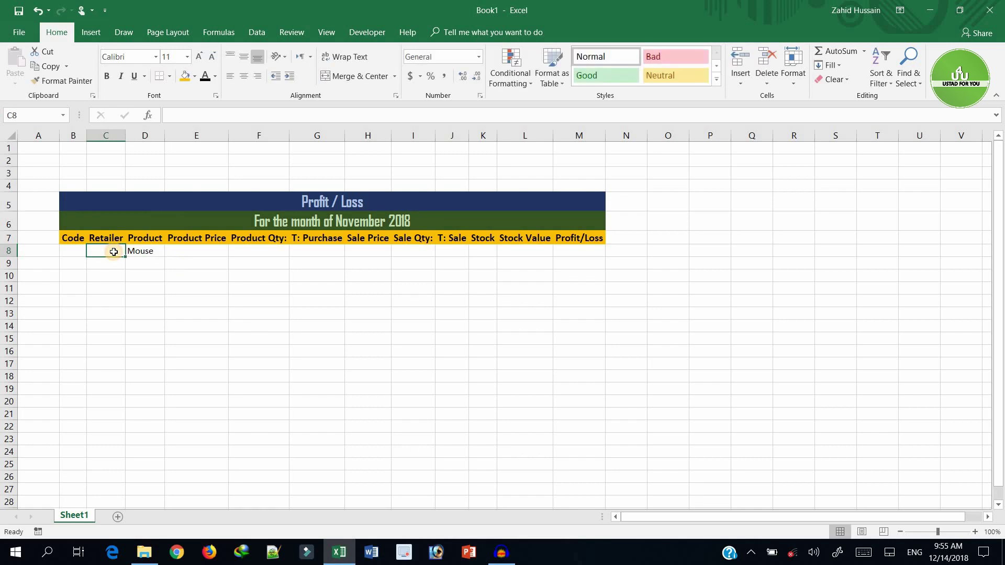
{"action": "type", "text": "Dha"}
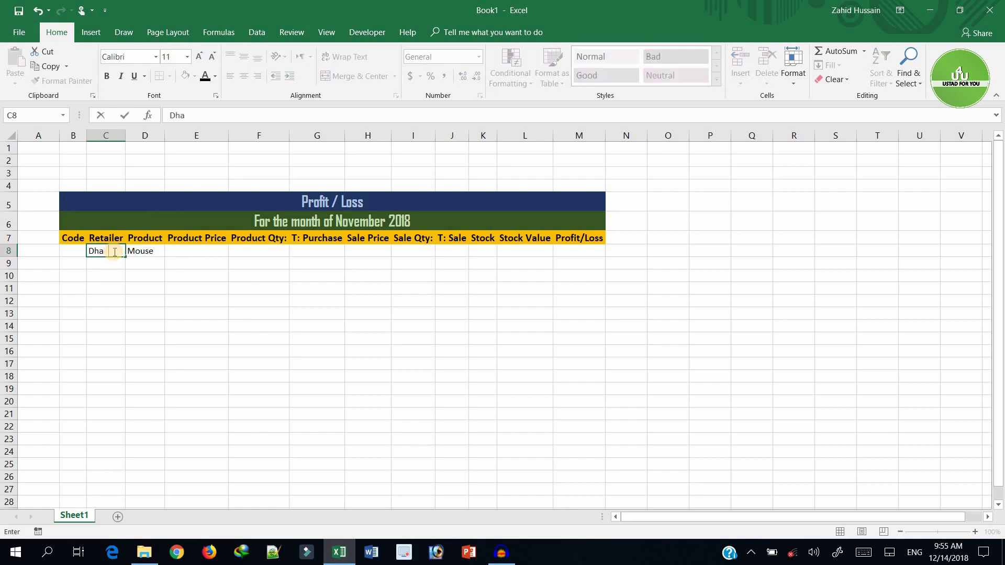
{"action": "type", "text": "beji Computer"}
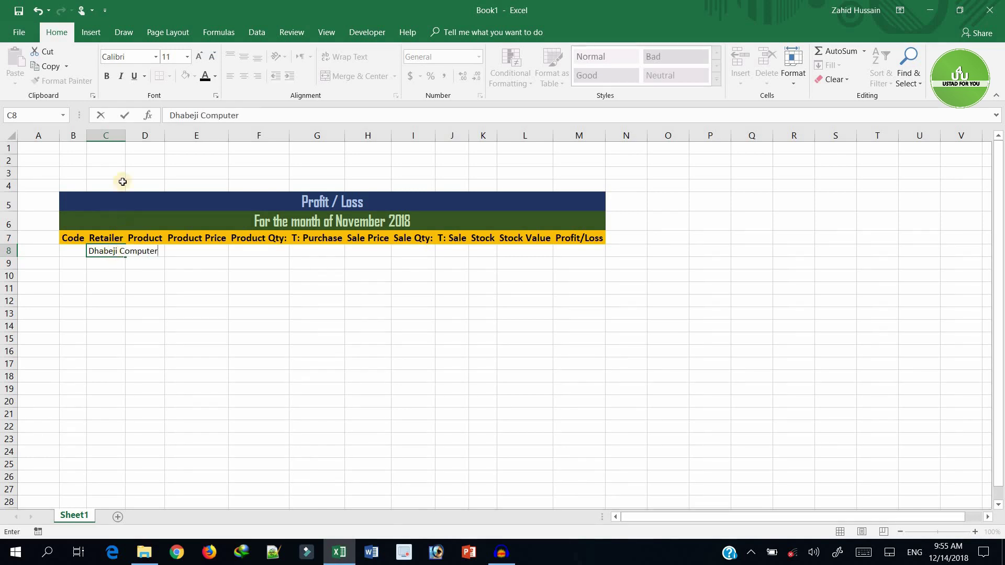
{"action": "left_click", "coordinate": [122, 135]}
{"action": "double_click", "coordinate": [125, 136]}
Complete the mouse's purchase entries with code "M-01" in B8, product price 120 in E8 and product quantity 150 in F8
{"action": "left_click", "coordinate": [76, 251]}
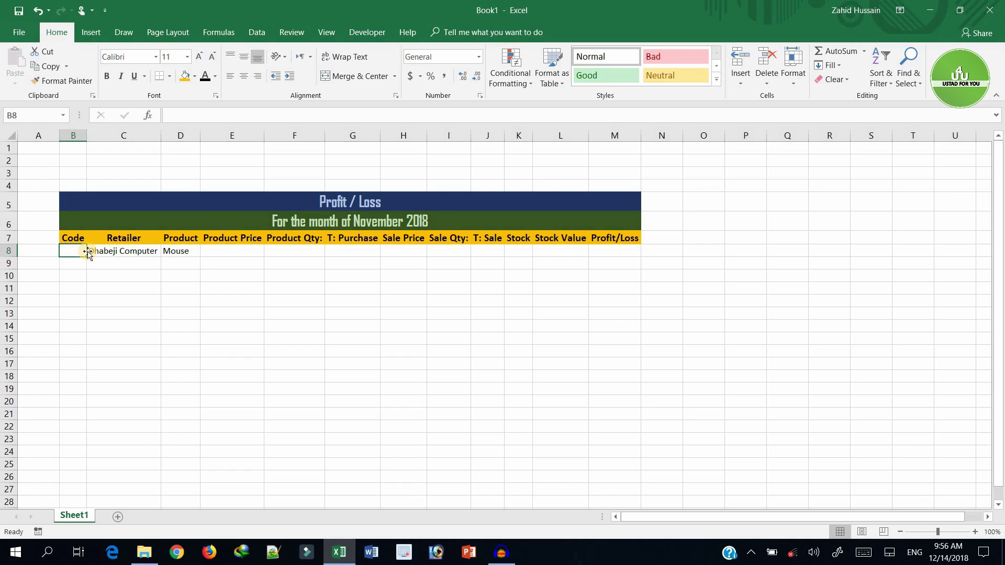
{"action": "type", "text": "M-01"}
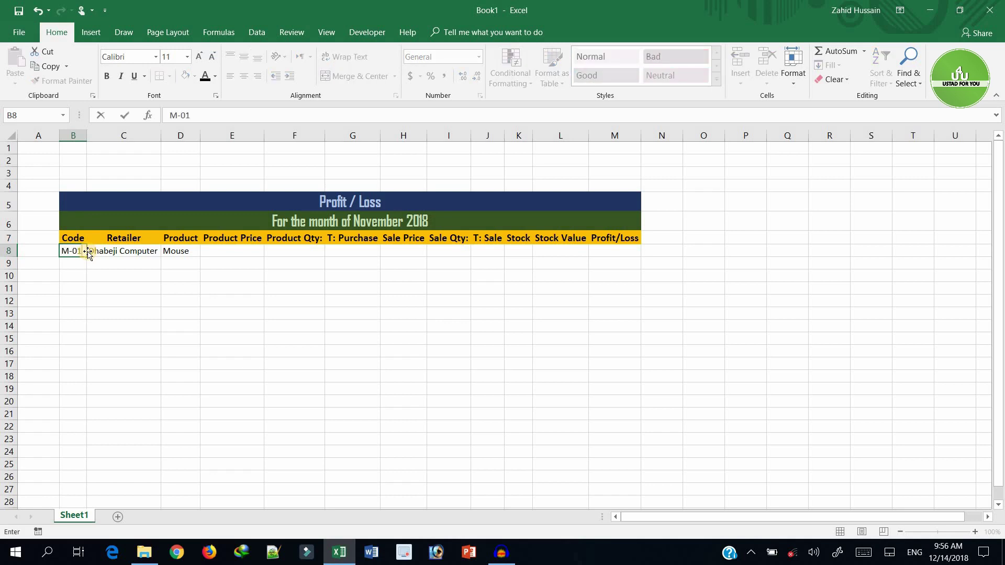
{"action": "key", "text": "Right"}
{"action": "key", "text": "Right"}
{"action": "key", "text": "Right"}
{"action": "key", "text": "Right"}
{"action": "key", "text": "Left"}
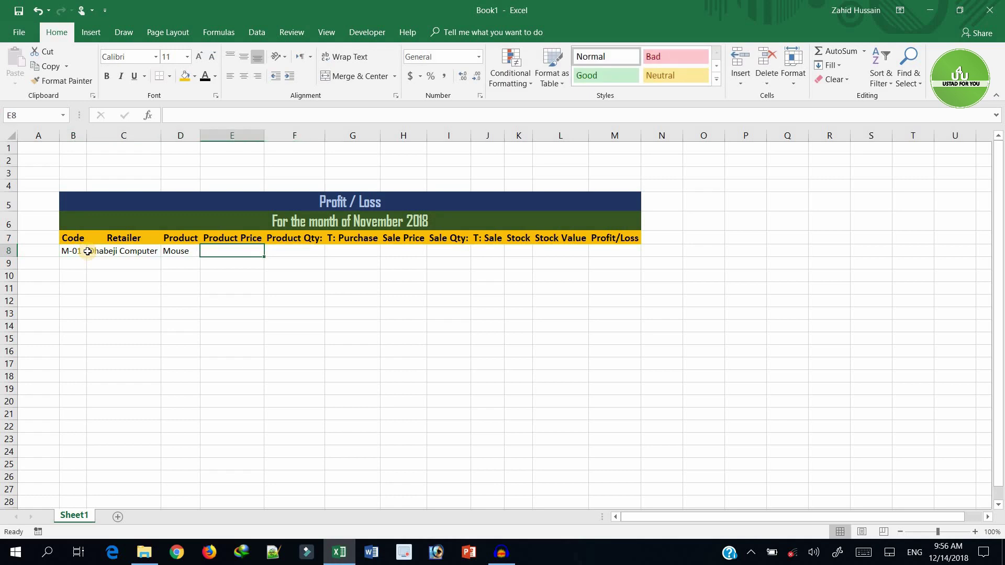
{"action": "type", "text": "120"}
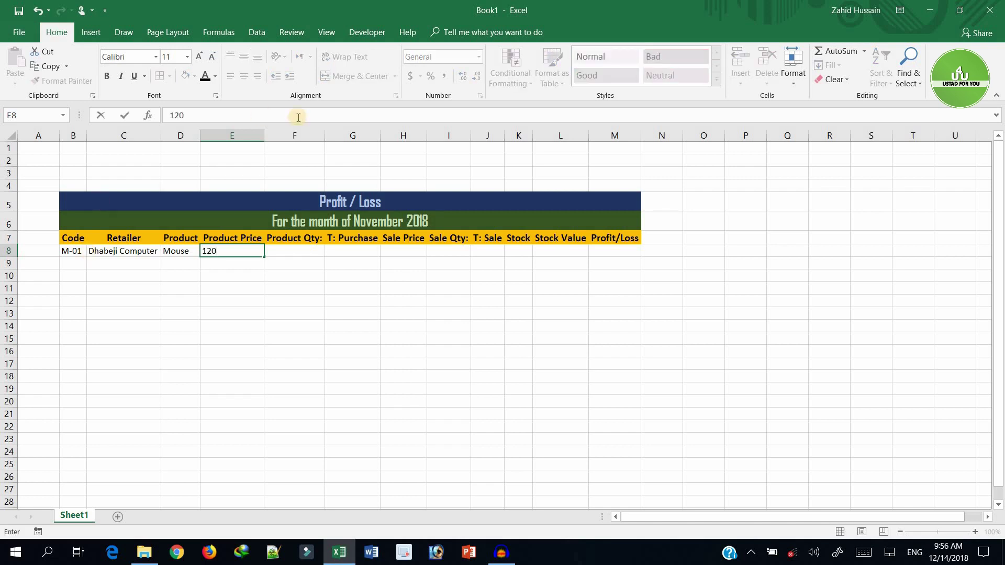
{"action": "left_click", "coordinate": [308, 254]}
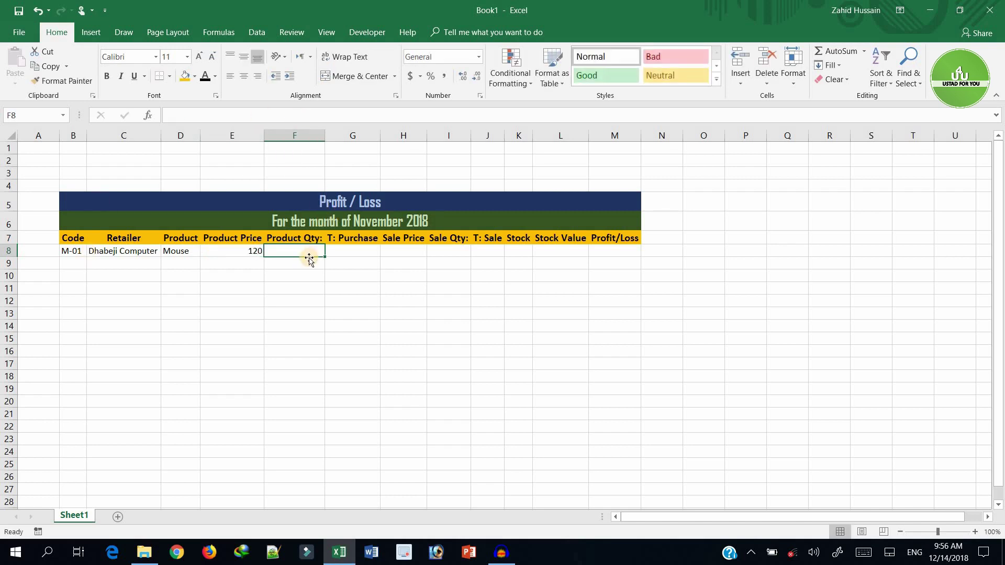
{"action": "type", "text": "150"}
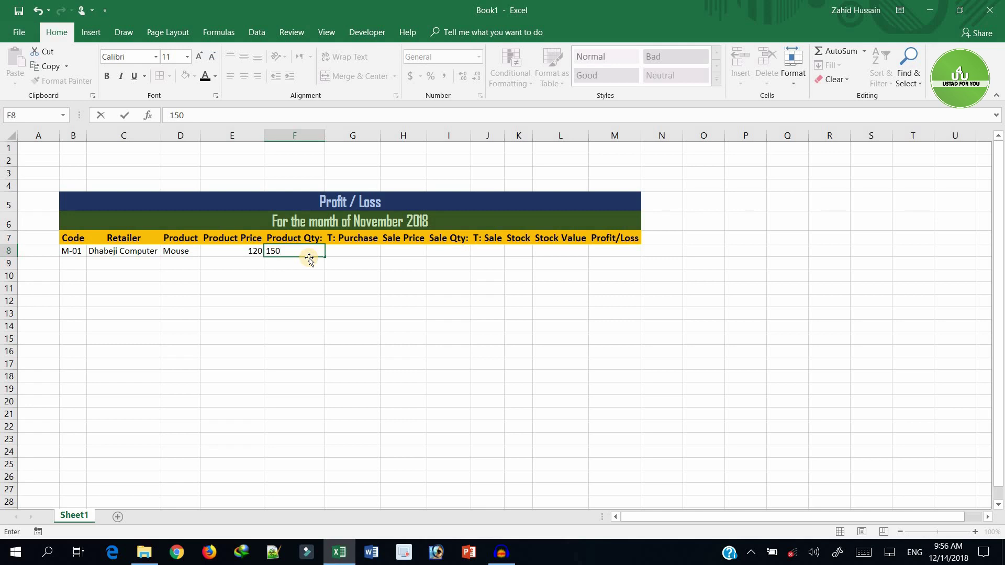
{"action": "key", "text": "Tab"}
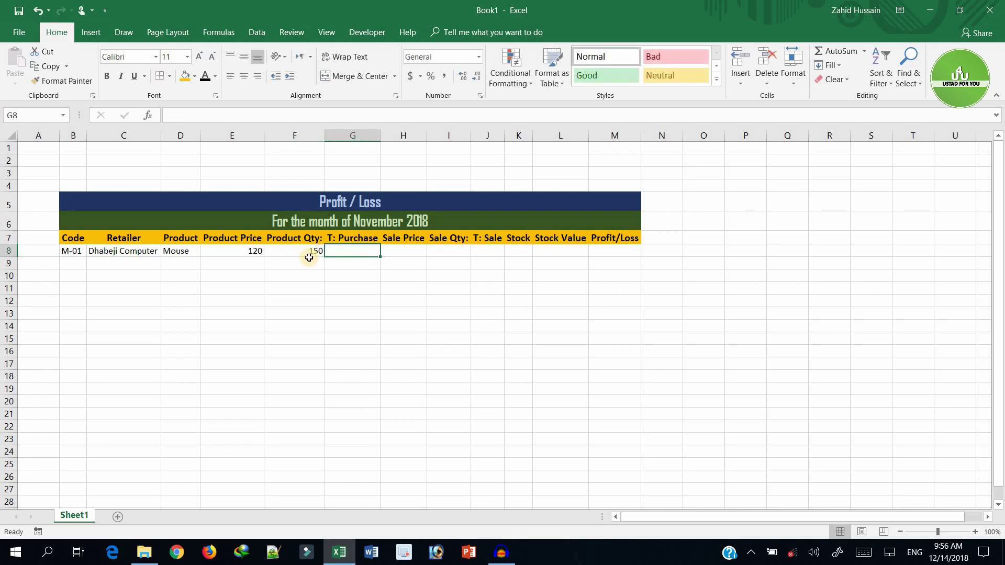
Calculate the mouse's total purchase in G8 with the formula =E8*F8
{"action": "type", "text": "="}
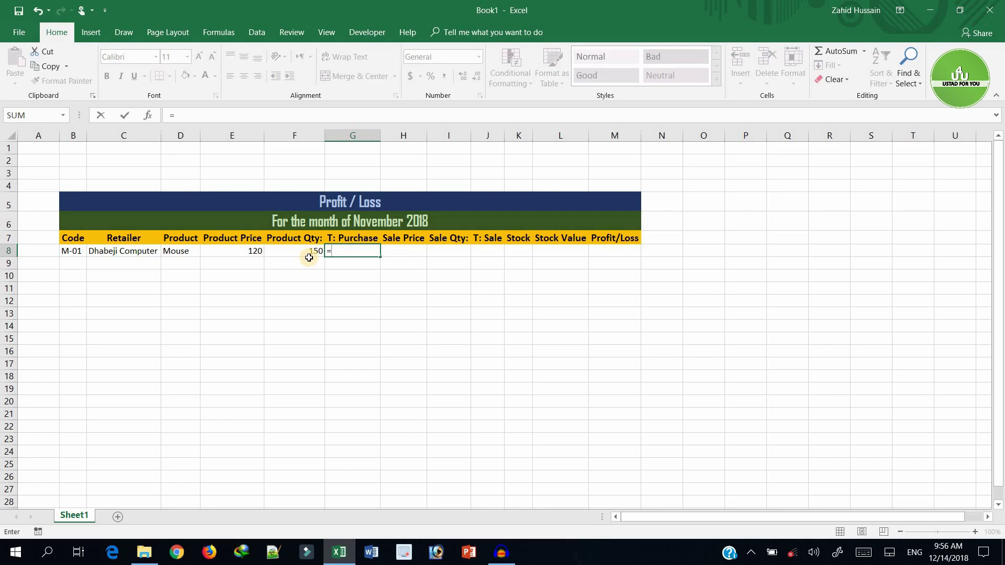
{"action": "key", "text": "Left"}
{"action": "key", "text": "Left"}
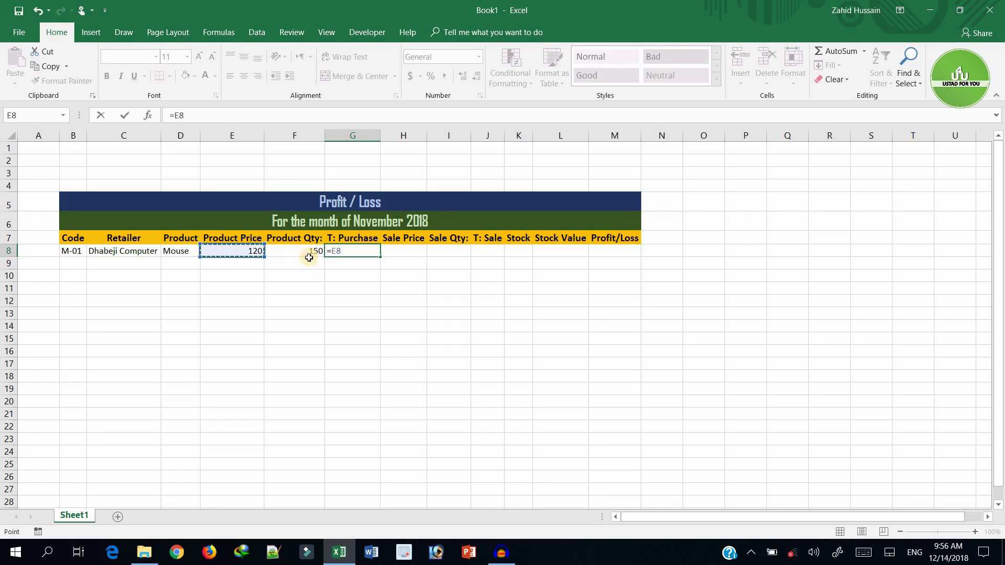
{"action": "type", "text": "*"}
{"action": "key", "text": "Left"}
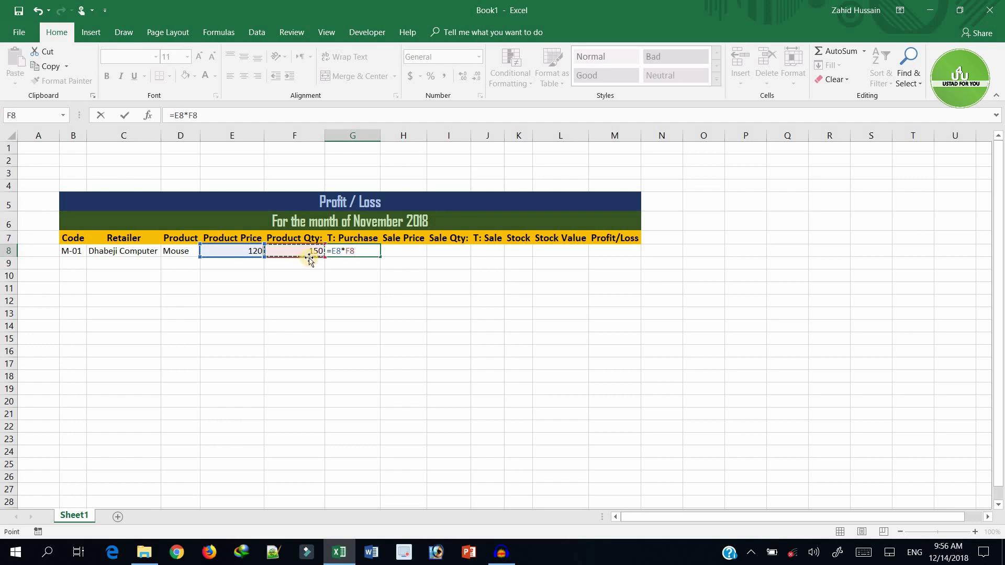
{"action": "key", "text": "Return"}
{"action": "left_click", "coordinate": [309, 262]}
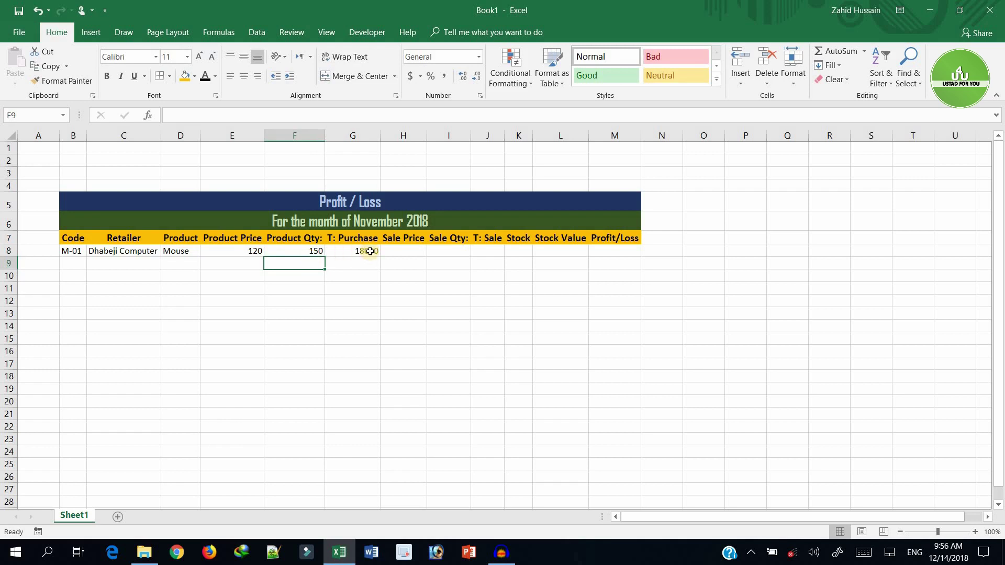
Enter the mouse's sale price 150 in H8 and sale quantity 90 in I8
{"action": "left_click", "coordinate": [370, 251]}
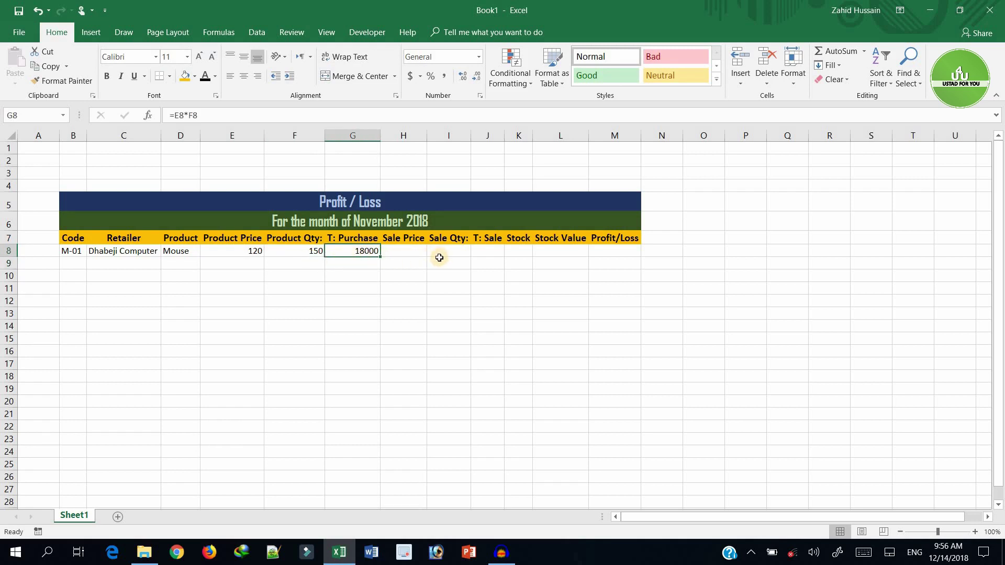
{"action": "left_click", "coordinate": [416, 253]}
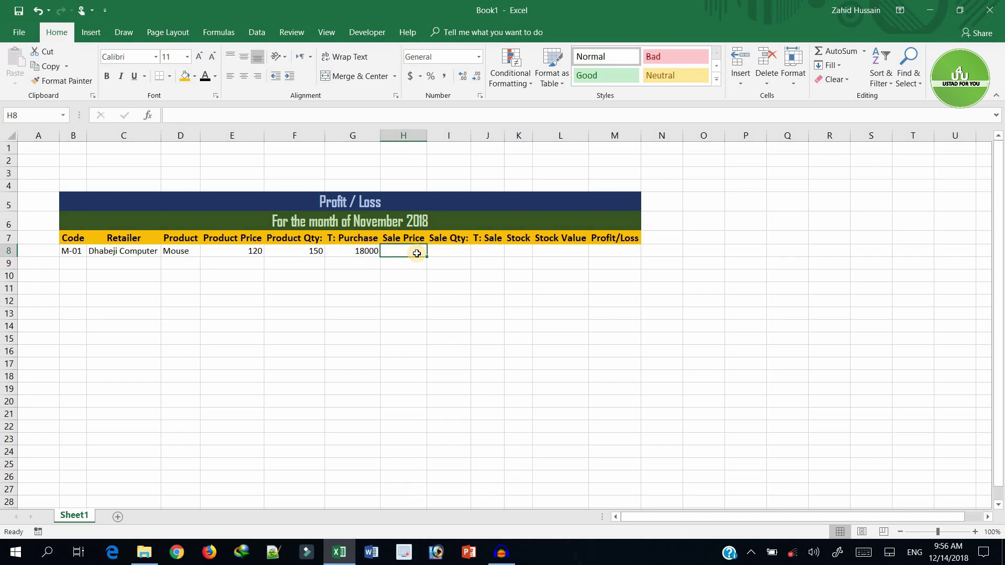
{"action": "type", "text": "150"}
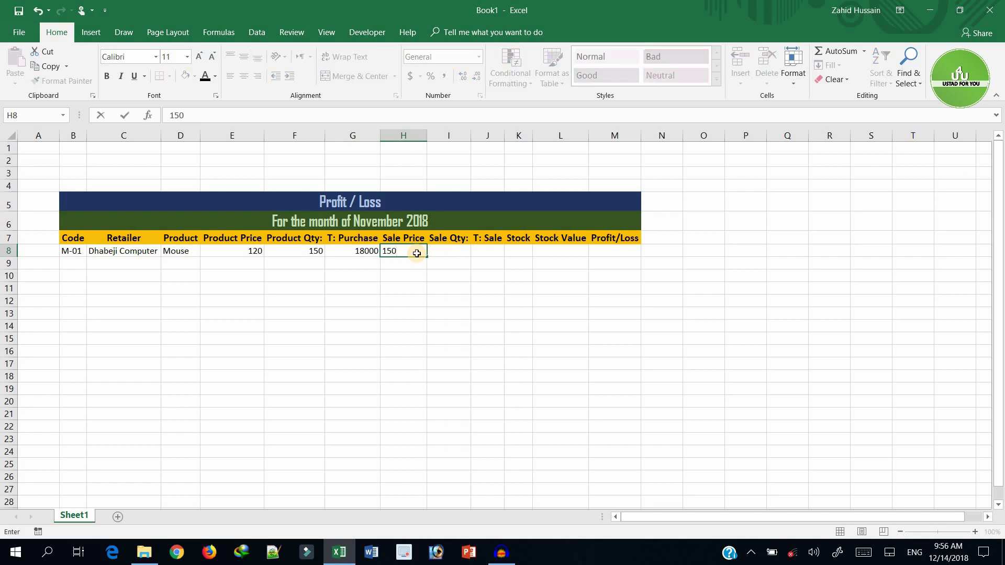
{"action": "key", "text": "Tab"}
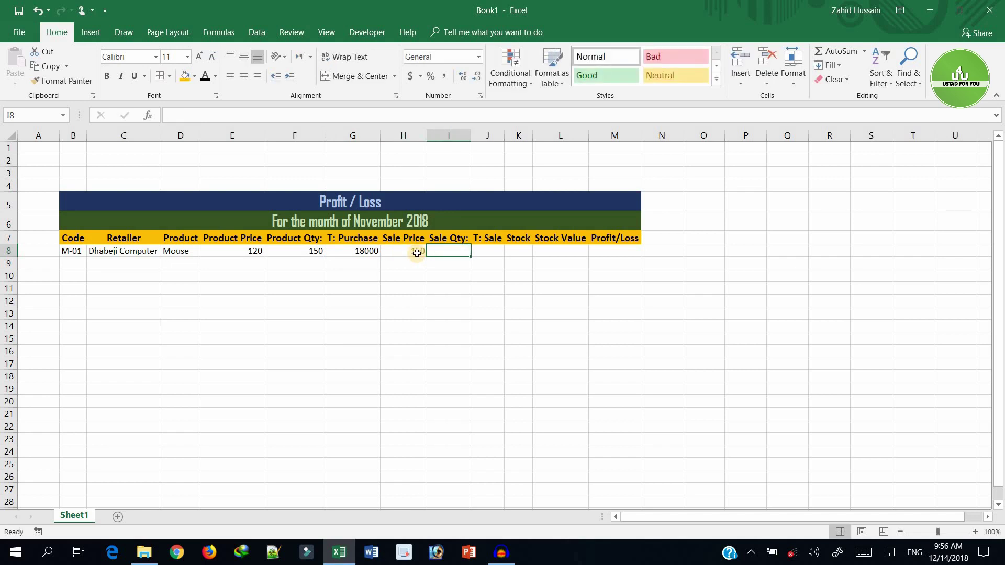
{"action": "type", "text": "90"}
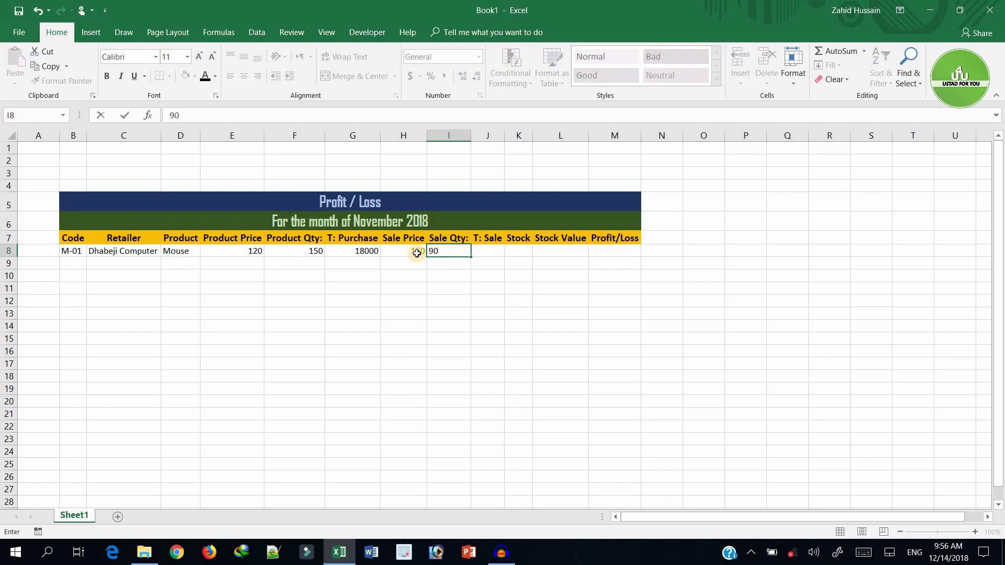
{"action": "key", "text": "Tab"}
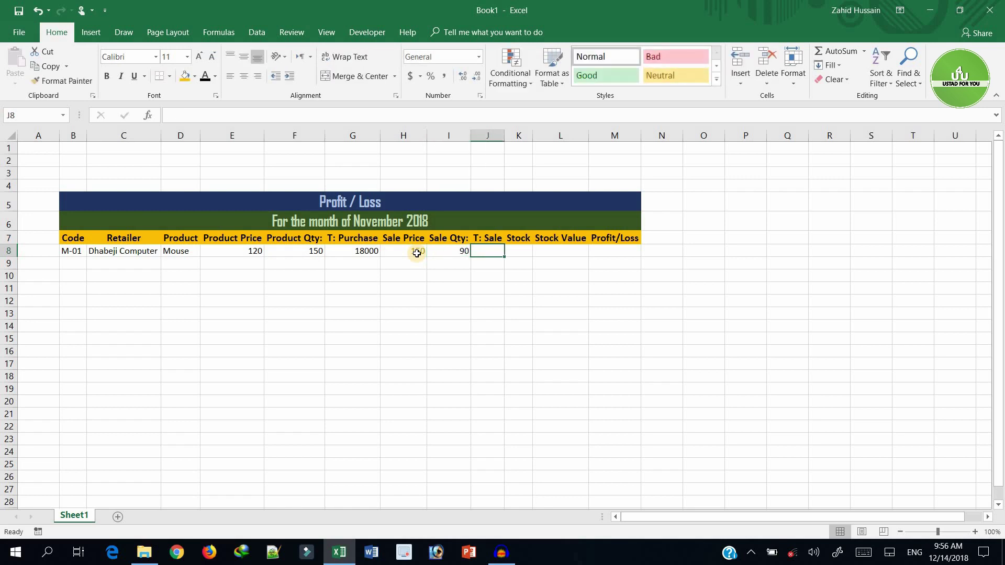
Calculate the mouse's total sale in J8 with the formula =H8*I8
{"action": "type", "text": "="}
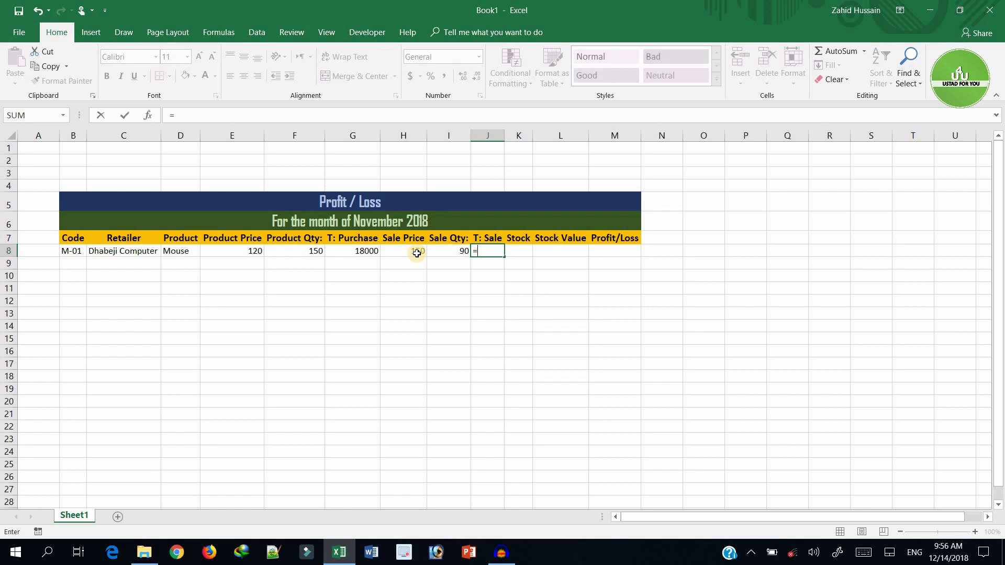
{"action": "left_click", "coordinate": [417, 254]}
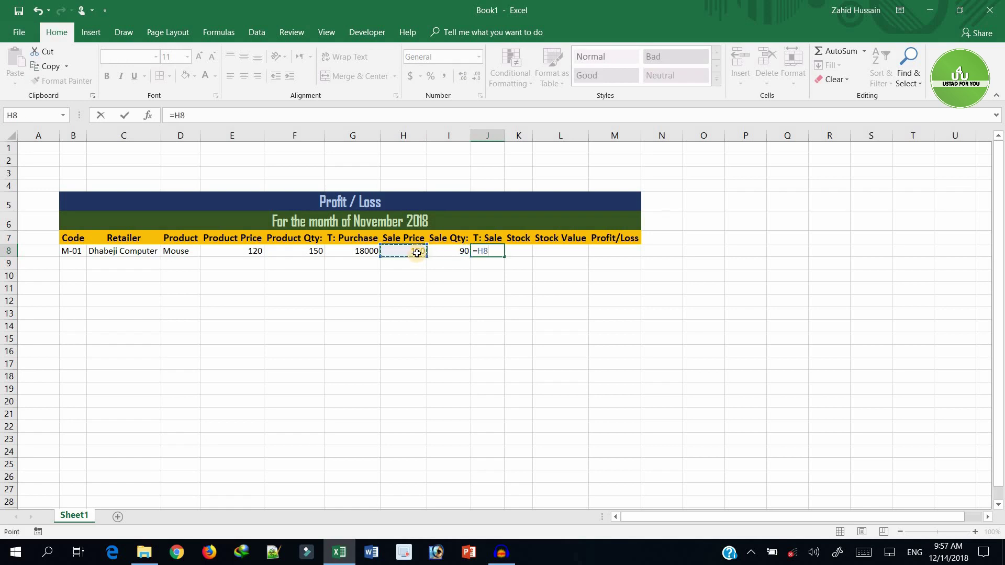
{"action": "type", "text": "*"}
{"action": "key", "text": "Left"}
{"action": "key", "text": "Return"}
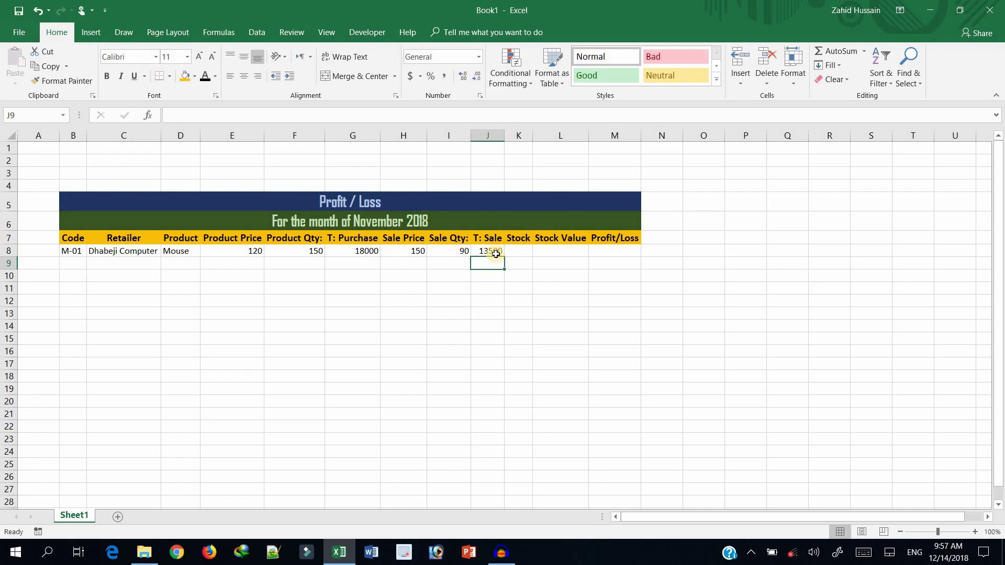
Calculate the mouse's remaining stock in K8 by subtracting sale quantity from product quantity with =F8-I8
{"action": "left_click", "coordinate": [516, 252]}
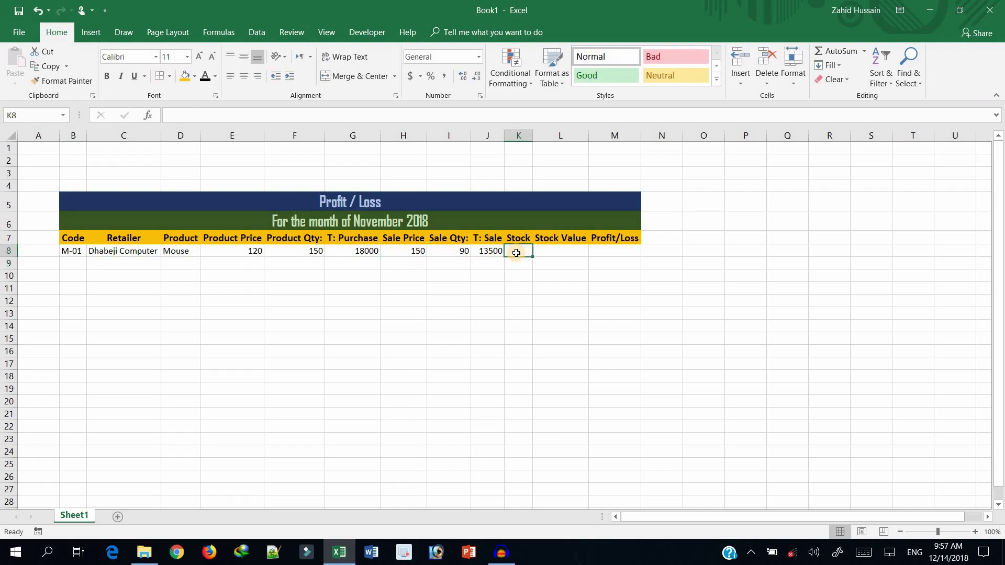
{"action": "type", "text": "="}
{"action": "key", "text": "Left"}
{"action": "key", "text": "Left"}
{"action": "key", "text": "Left"}
{"action": "key", "text": "Left"}
{"action": "key", "text": "Left"}
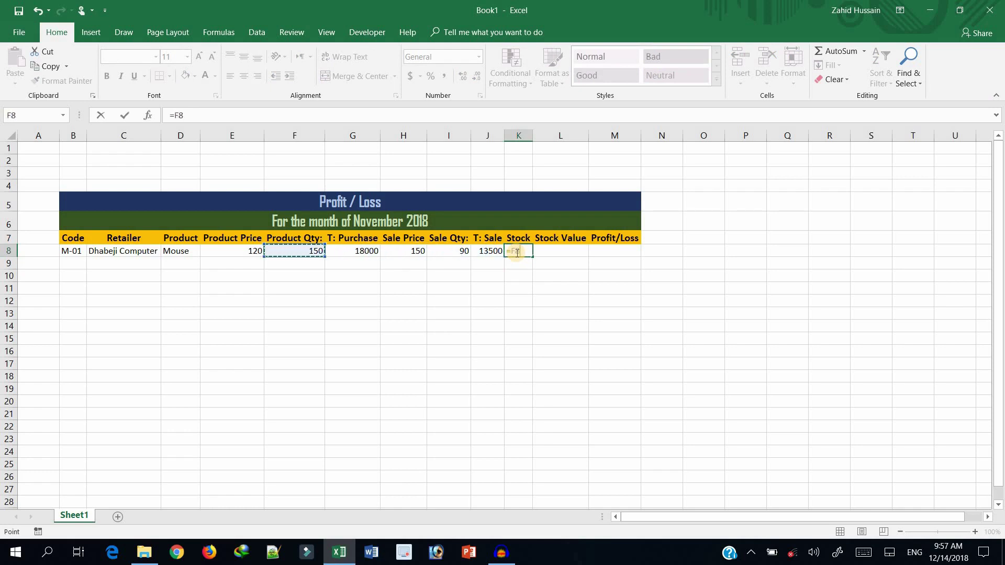
{"action": "type", "text": "-"}
{"action": "key", "text": "Left"}
{"action": "key", "text": "Left"}
{"action": "key", "text": "Left"}
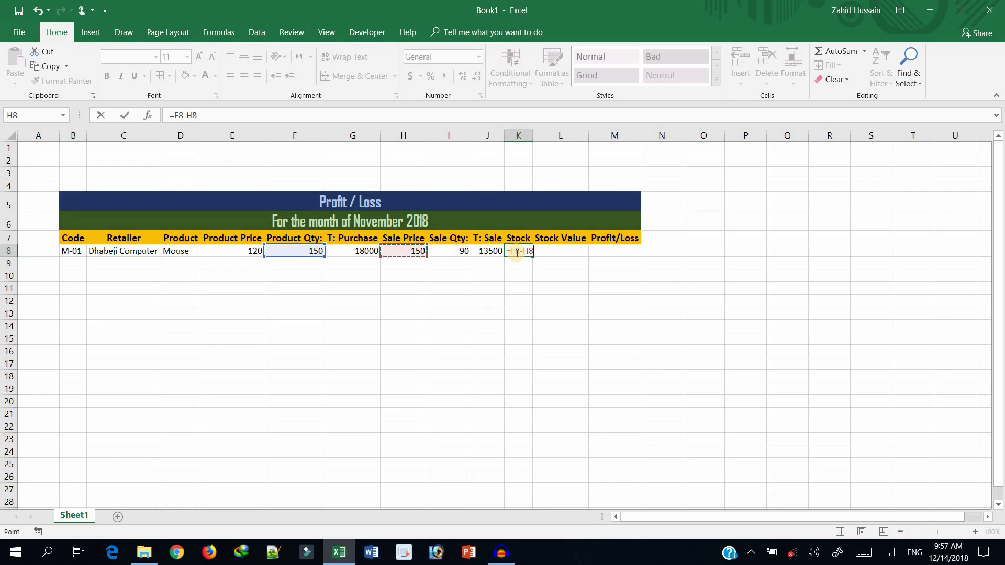
{"action": "key", "text": "Right"}
{"action": "key", "text": "Return"}
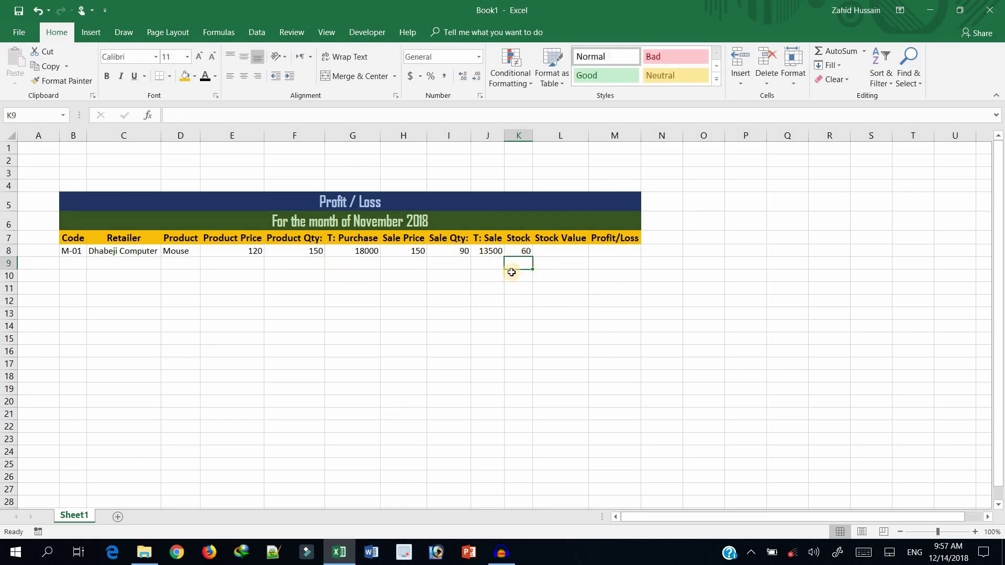
Calculate the mouse's stock value in L8 with the formula =E8*K8
{"action": "left_click", "coordinate": [563, 251]}
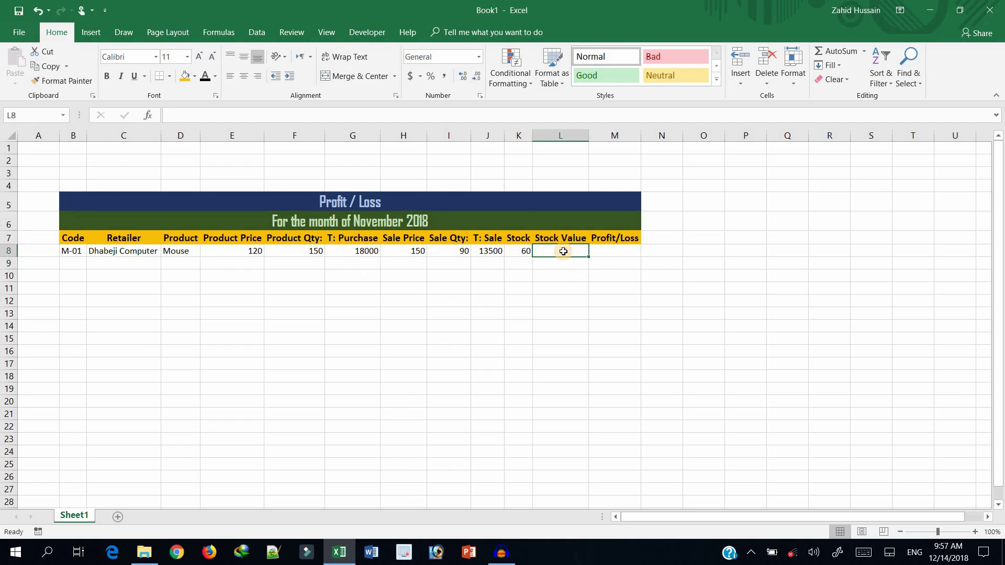
{"action": "type", "text": "="}
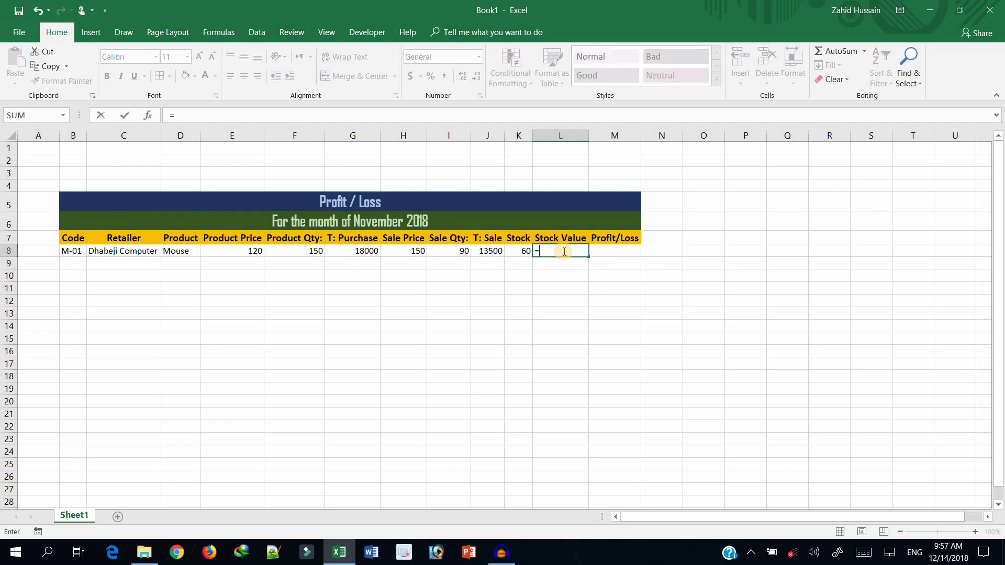
{"action": "key", "text": "Left"}
{"action": "key", "text": "Left"}
{"action": "key", "text": "Left"}
{"action": "key", "text": "Left"}
{"action": "key", "text": "Left"}
{"action": "key", "text": "Left"}
{"action": "key", "text": "Left"}
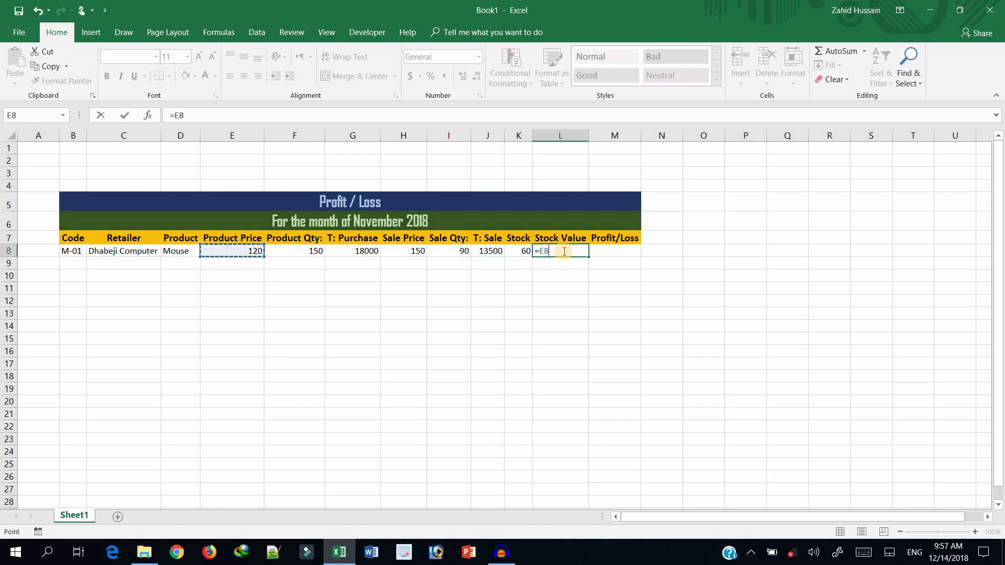
{"action": "type", "text": "*"}
{"action": "key", "text": "Left"}
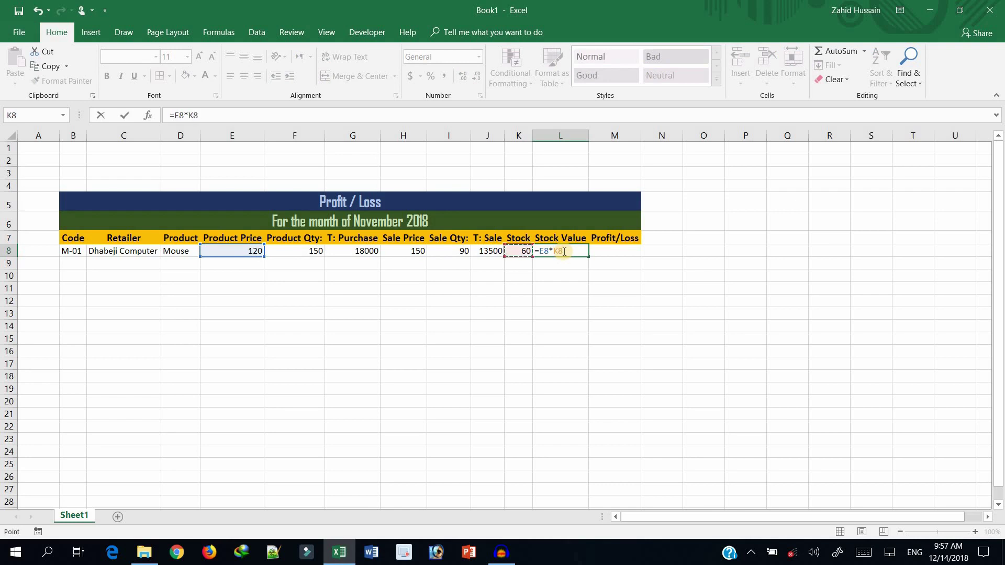
{"action": "key", "text": "Return"}
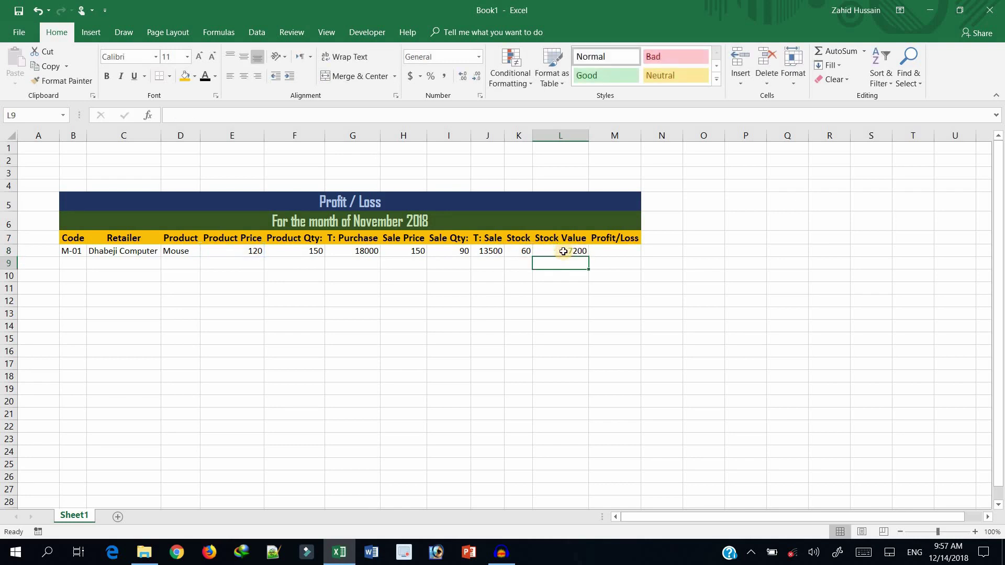
Calculate the mouse's profit or loss in M8 with the formula =J8+L8-G8
{"action": "left_click", "coordinate": [609, 254]}
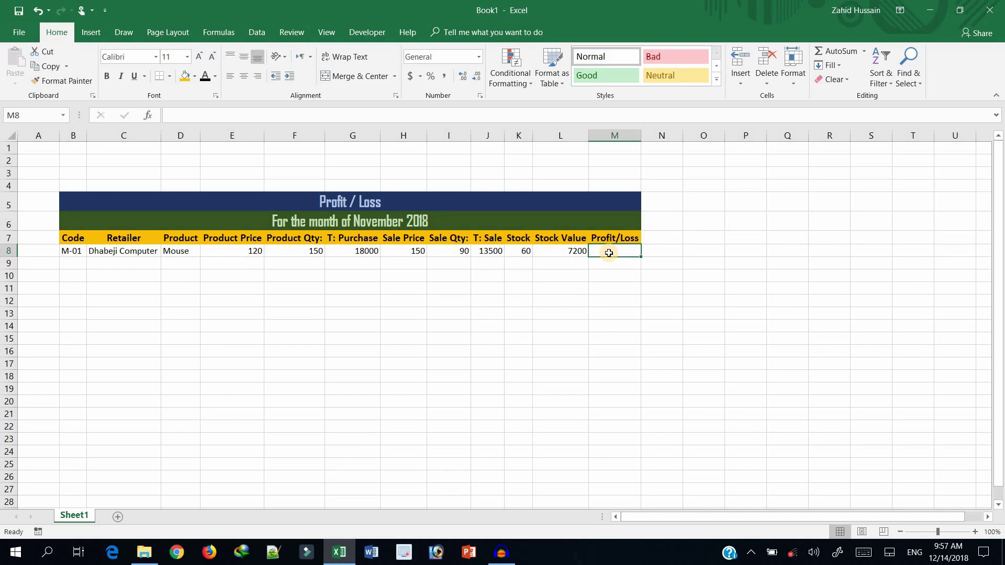
{"action": "type", "text": "="}
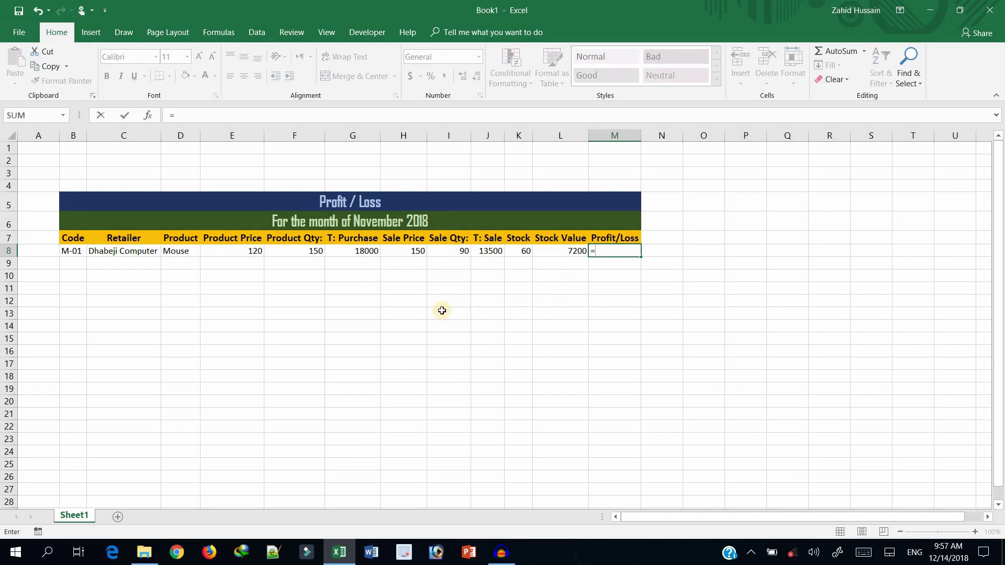
{"action": "left_click", "coordinate": [487, 251]}
{"action": "type", "text": "+"}
{"action": "left_click", "coordinate": [575, 252]}
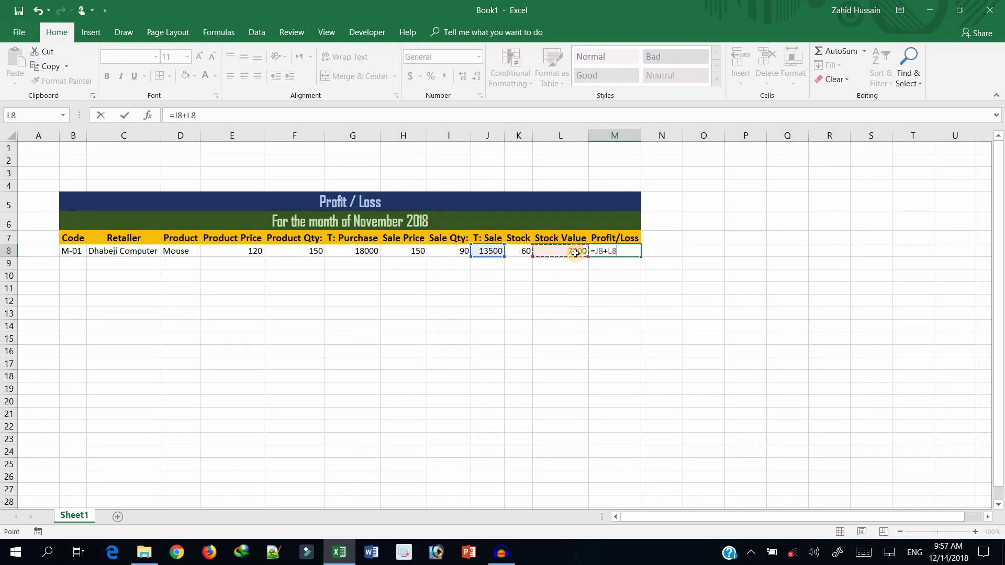
{"action": "type", "text": "-"}
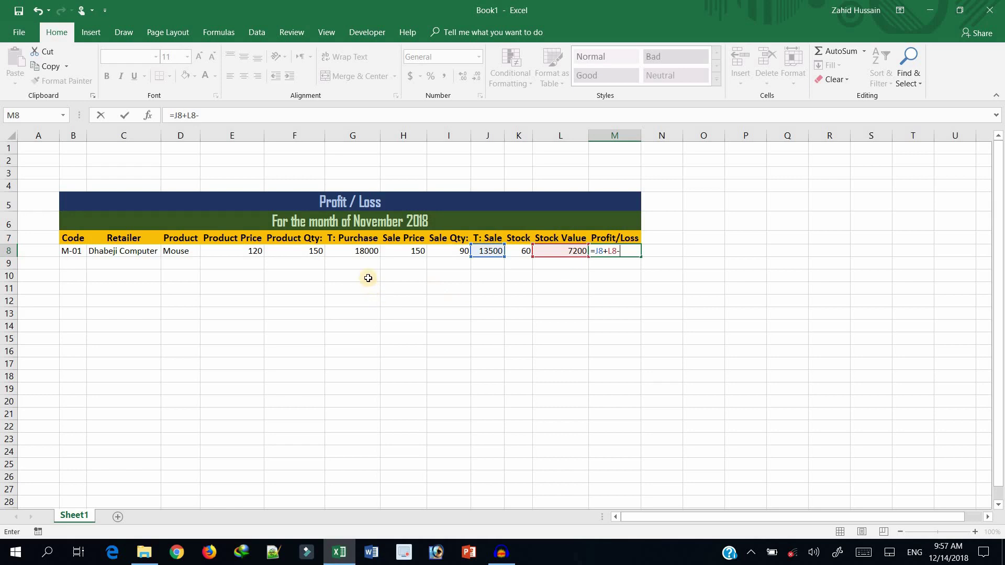
{"action": "left_click", "coordinate": [355, 253]}
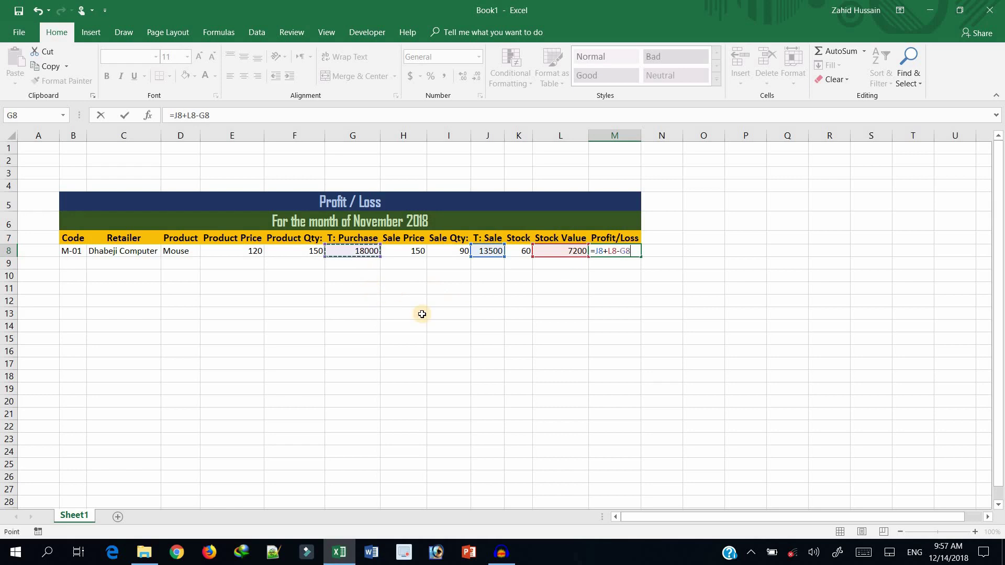
{"action": "key", "text": "Return"}
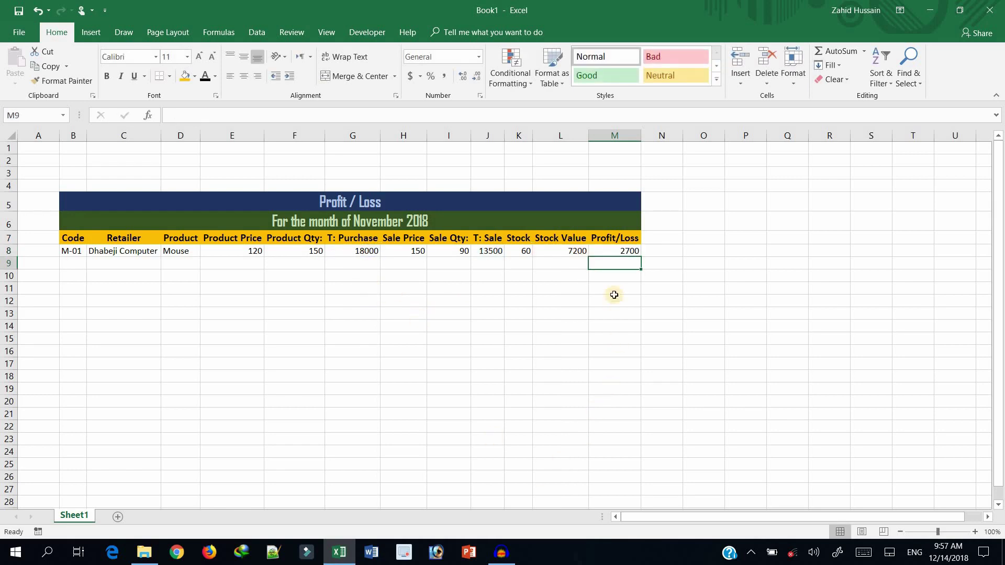
Format the range E8:M14 as horizontally and vertically centred, bold, size 12 text
{"action": "left_click_drag", "start_coordinate": [629, 251], "coordinate": [251, 325]}
{"action": "left_click", "coordinate": [244, 77]}
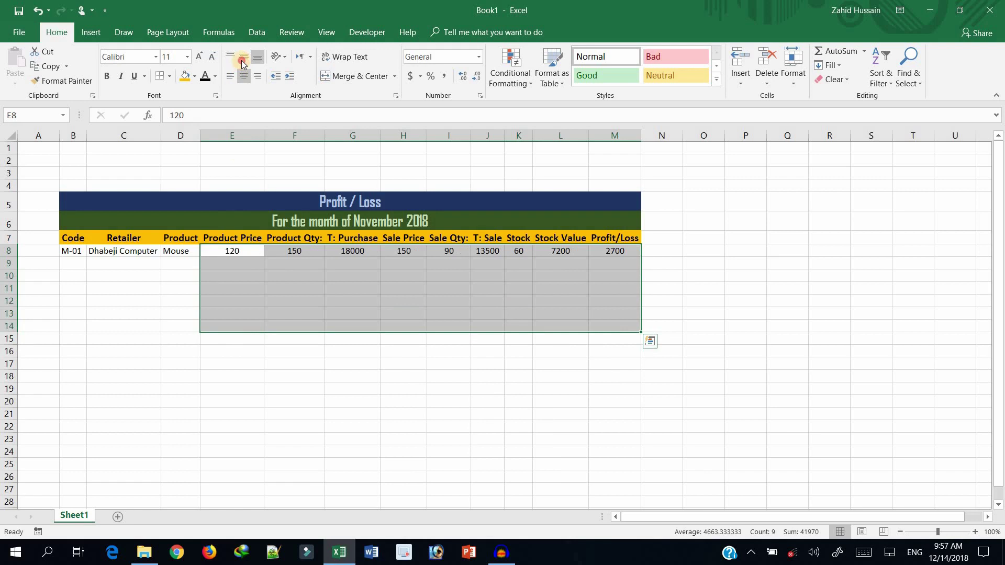
{"action": "left_click", "coordinate": [199, 57]}
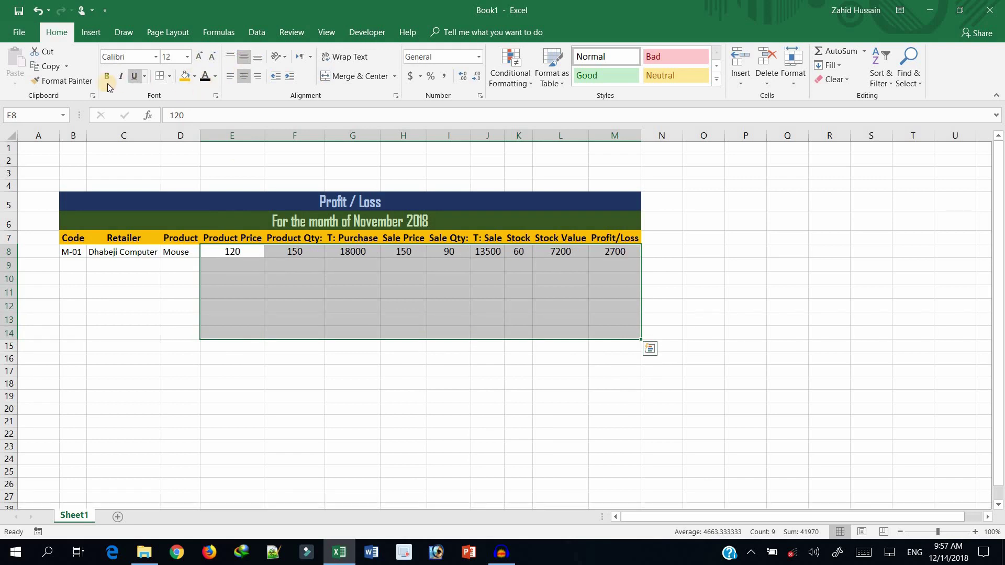
{"action": "left_click", "coordinate": [112, 78]}
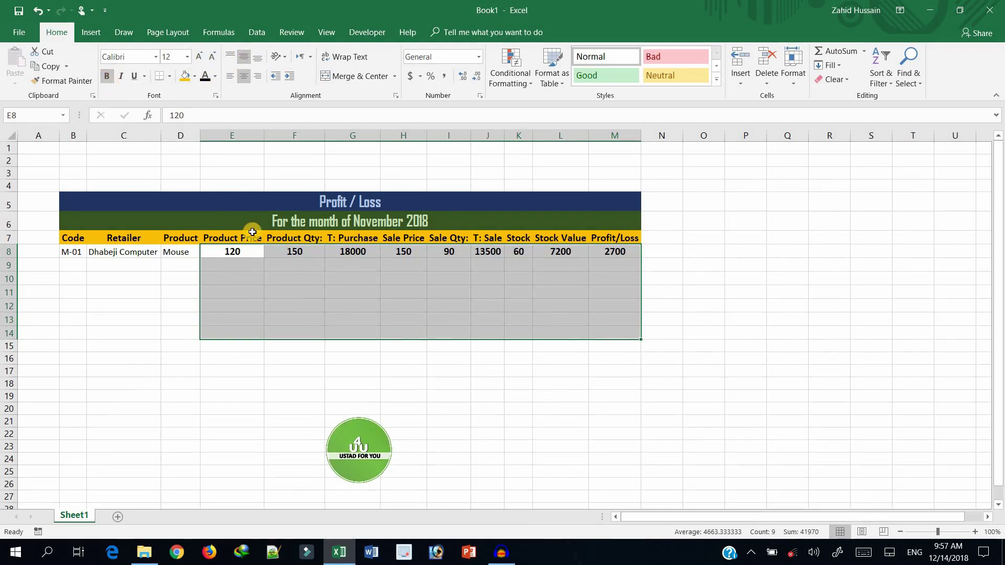
Make the range B8:D14 bold at size 12 and widen column C to fit the retailer name
{"action": "left_click", "coordinate": [193, 250]}
{"action": "left_click_drag", "start_coordinate": [71, 252], "coordinate": [193, 335]}
{"action": "left_click", "coordinate": [111, 80]}
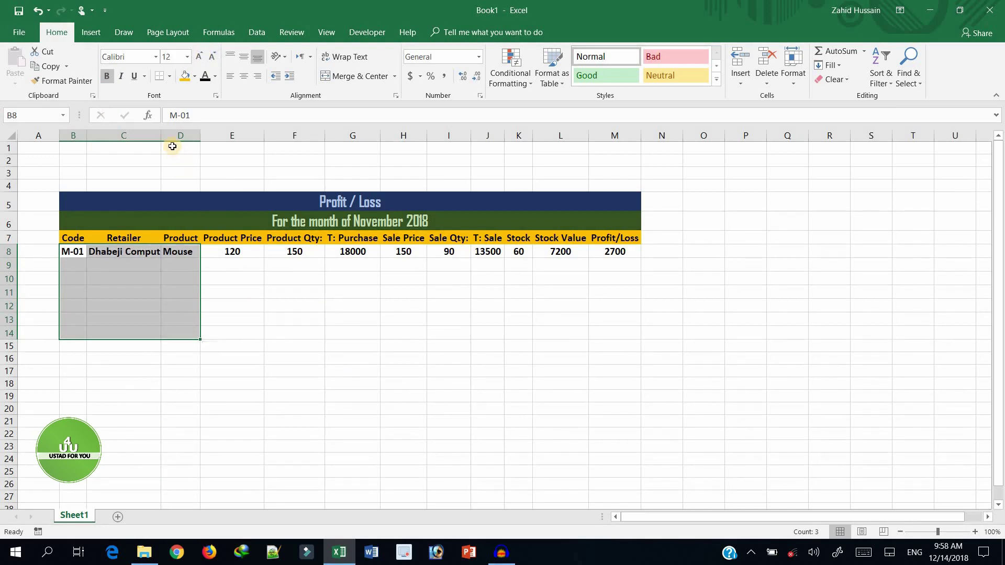
{"action": "left_click_drag", "start_coordinate": [161, 134], "coordinate": [172, 134]}
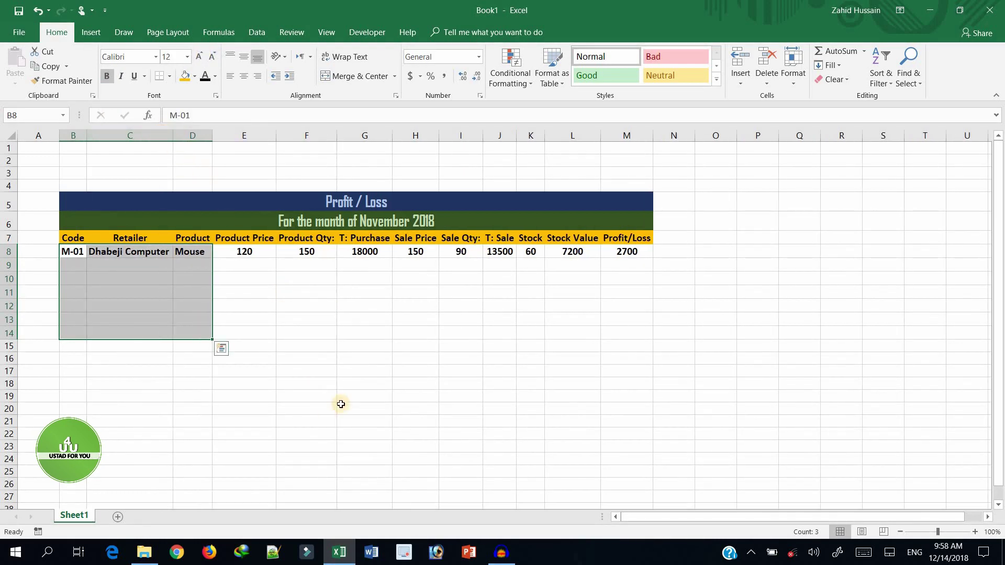
{"action": "left_click", "coordinate": [346, 385]}
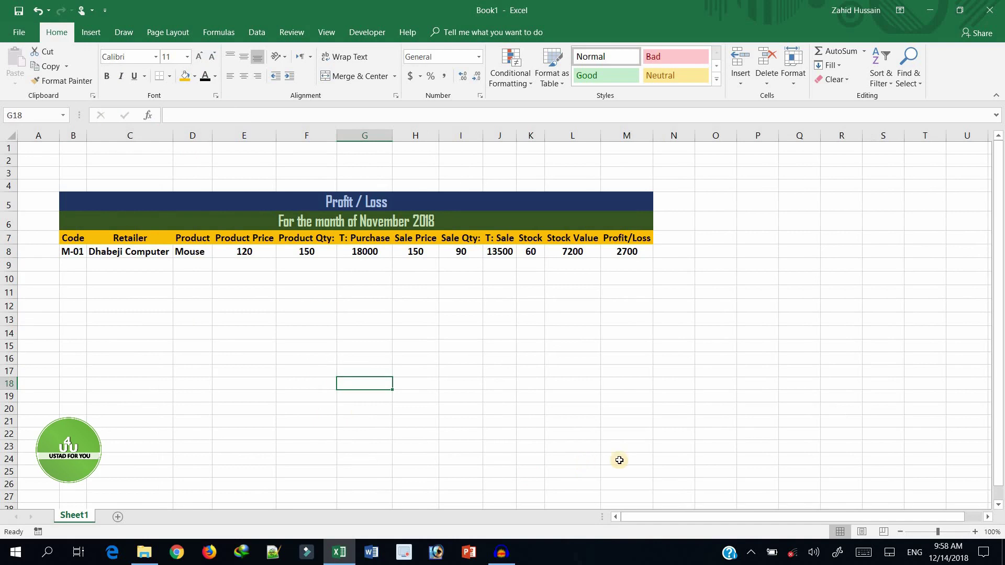
Total the Profit/Loss column in M14 with the formula =SUM(M8:M13)
{"action": "left_click", "coordinate": [631, 371]}
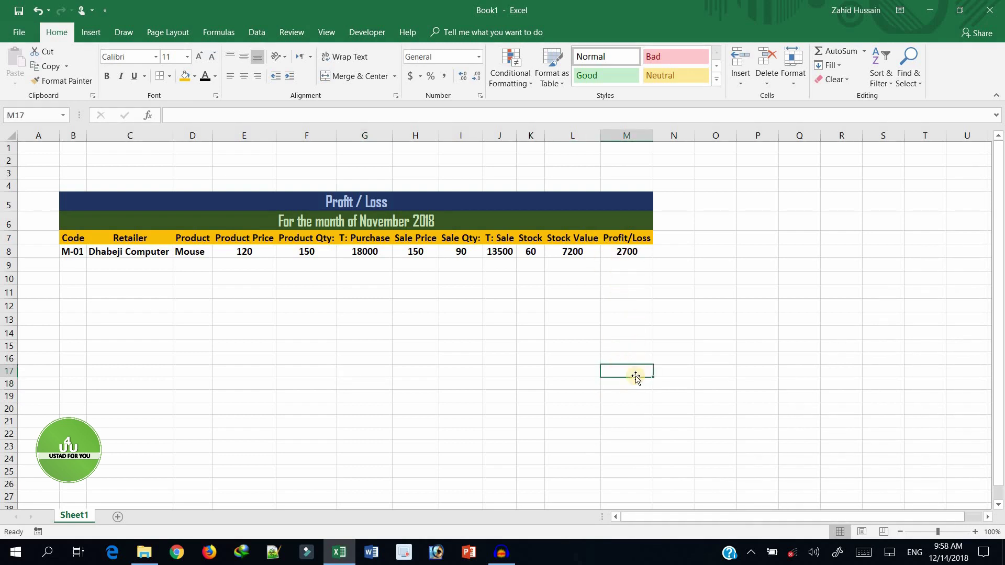
{"action": "left_click", "coordinate": [636, 333]}
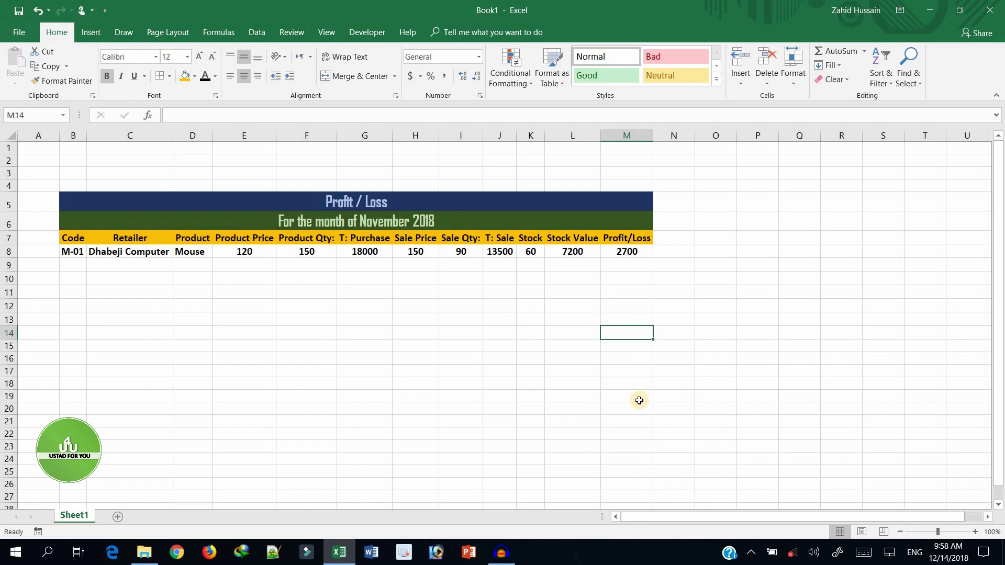
{"action": "key", "text": "alt+equal"}
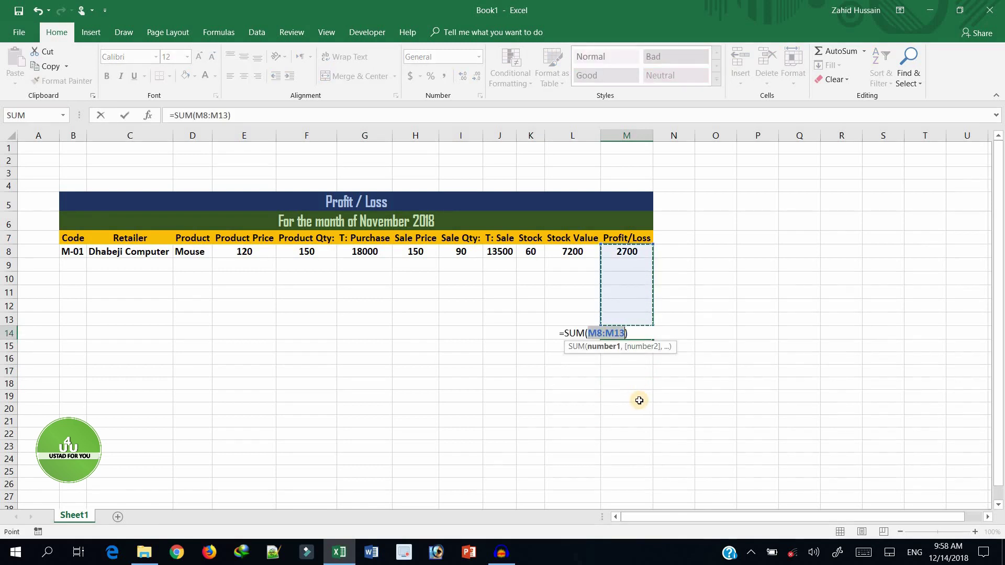
{"action": "key", "text": "Return"}
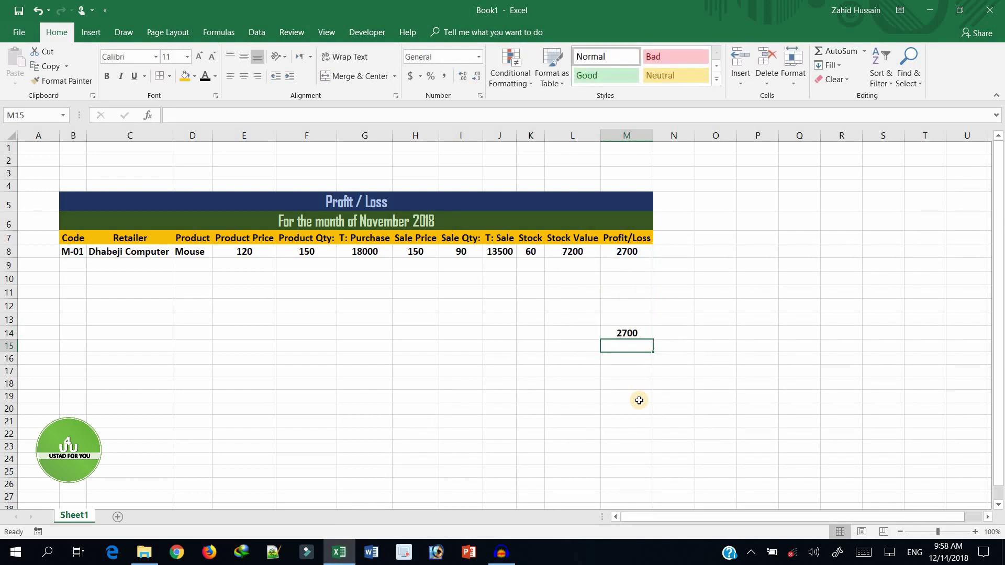
{"action": "left_click", "coordinate": [638, 334]}
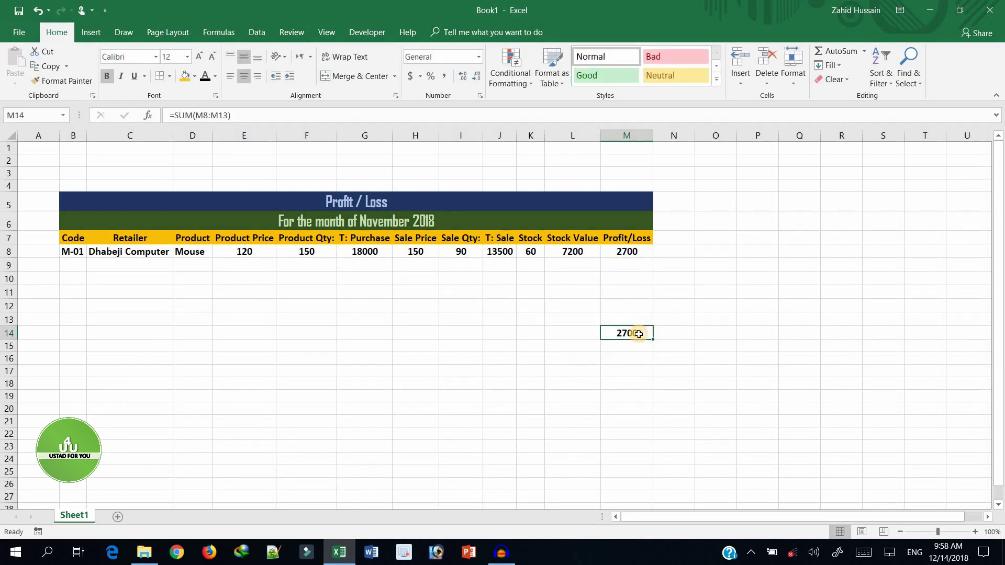
Re-enter the Profit/Loss column total in M14 as =SUM(M8:M13)
{"action": "double_click", "coordinate": [639, 334]}
{"action": "type", "text": "=SUM("}
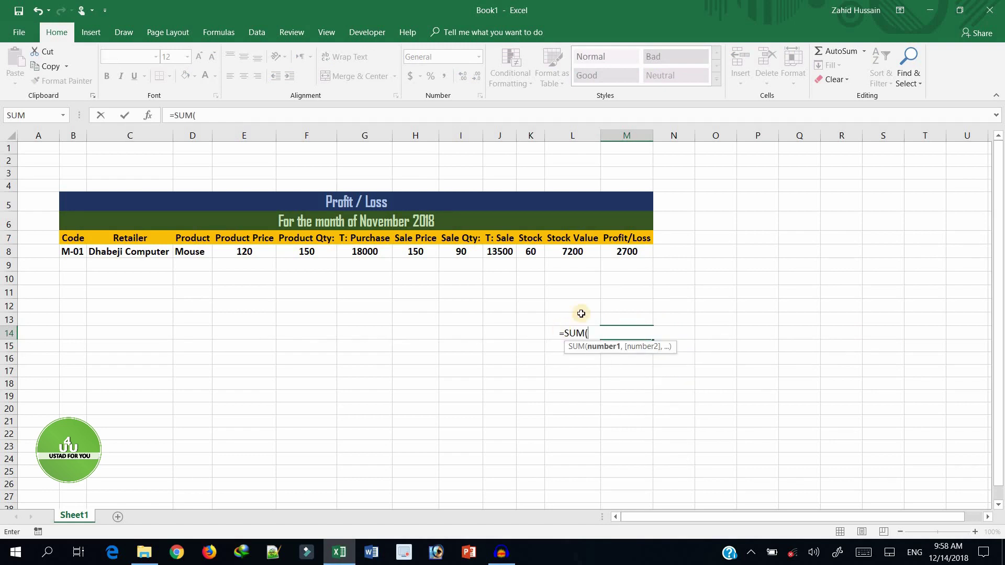
{"action": "left_click_drag", "start_coordinate": [634, 261], "coordinate": [639, 321]}
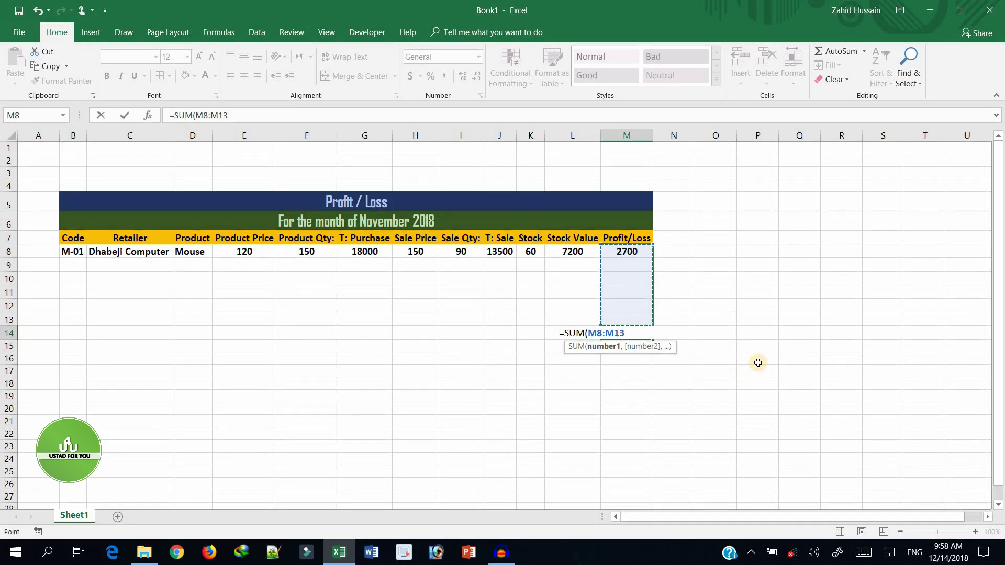
{"action": "type", "text": ")"}
{"action": "key", "text": "Return"}
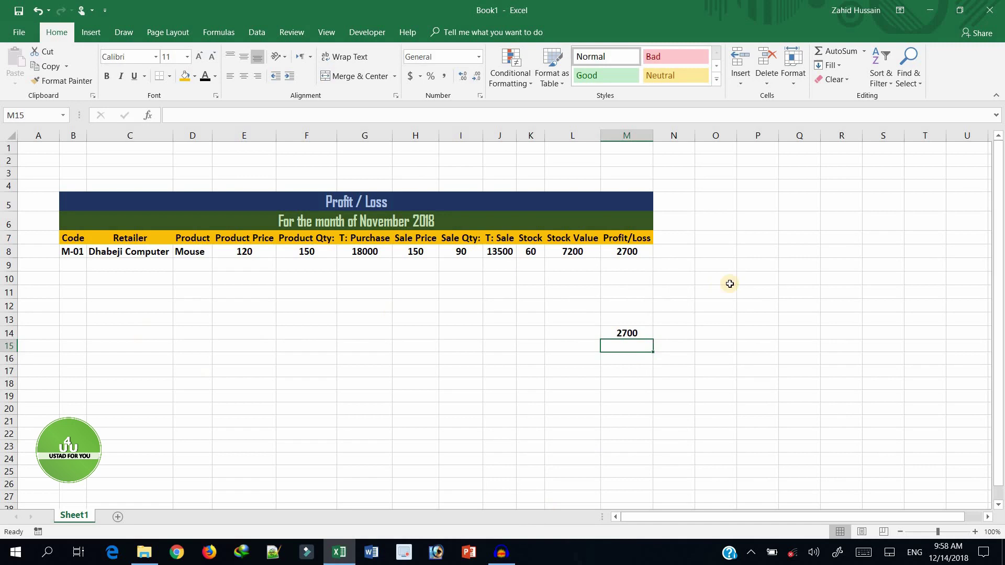
Apply all borders and thick outside borders to the product rows B8:M13
{"action": "left_click_drag", "start_coordinate": [69, 251], "coordinate": [640, 326]}
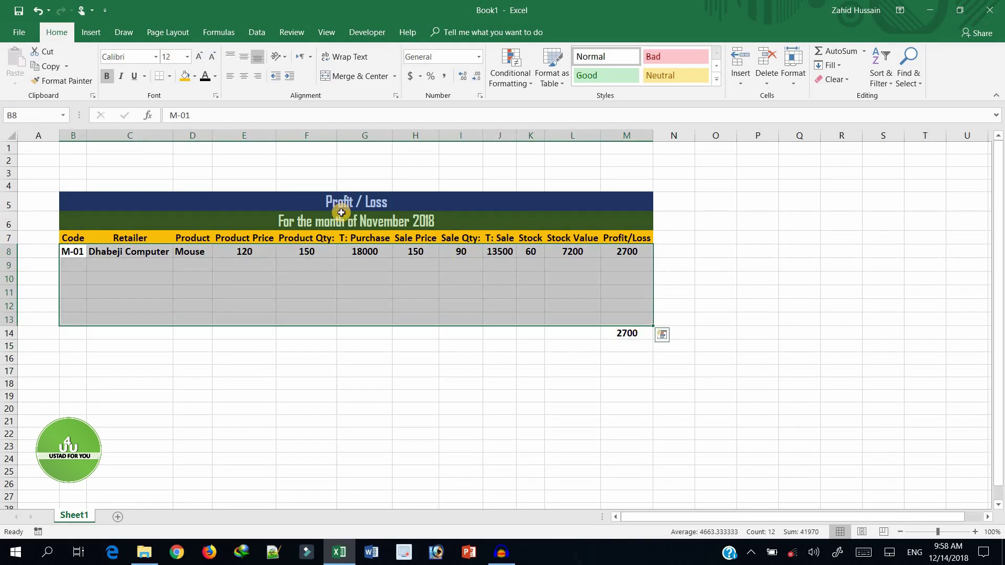
{"action": "left_click", "coordinate": [170, 76]}
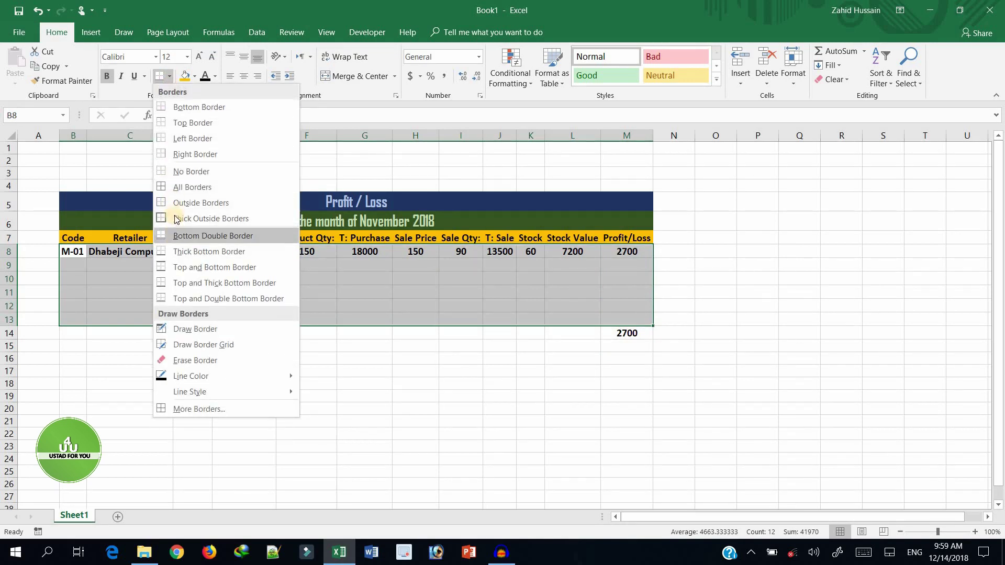
{"action": "left_click", "coordinate": [180, 187]}
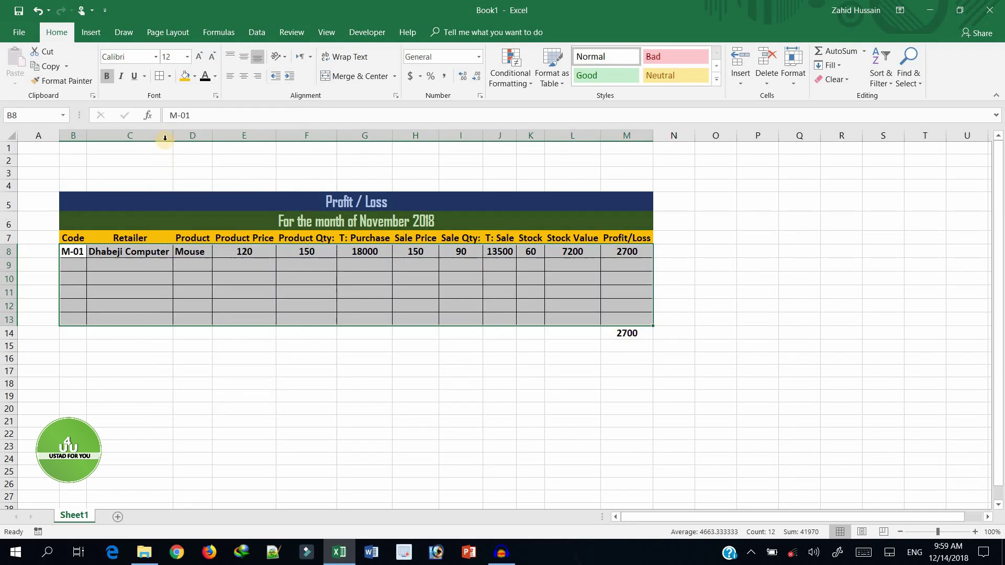
{"action": "left_click", "coordinate": [169, 76]}
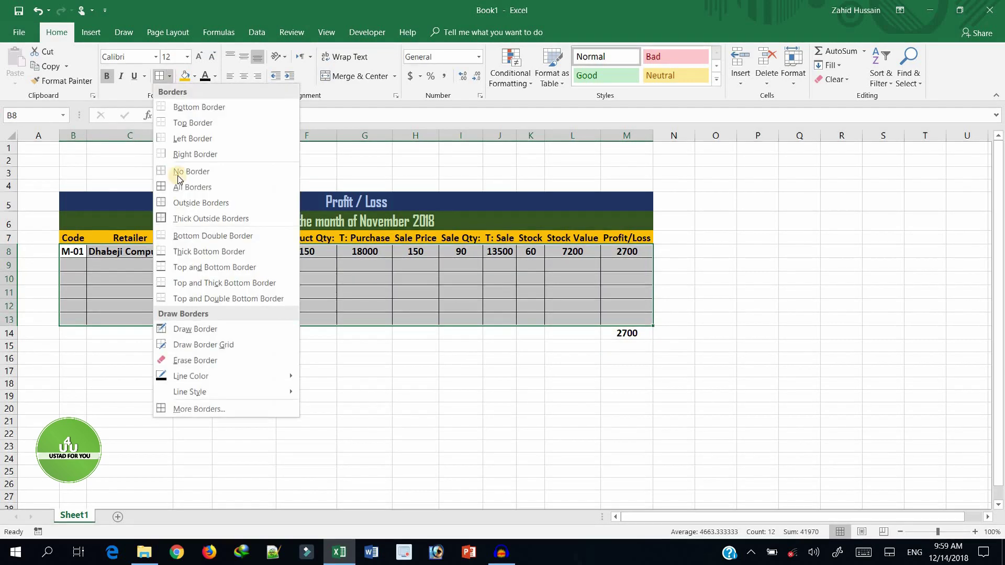
{"action": "left_click", "coordinate": [184, 219]}
Outline M14, then merge and center J14:L14, outline it too and set its font size to 14
{"action": "left_click", "coordinate": [633, 334]}
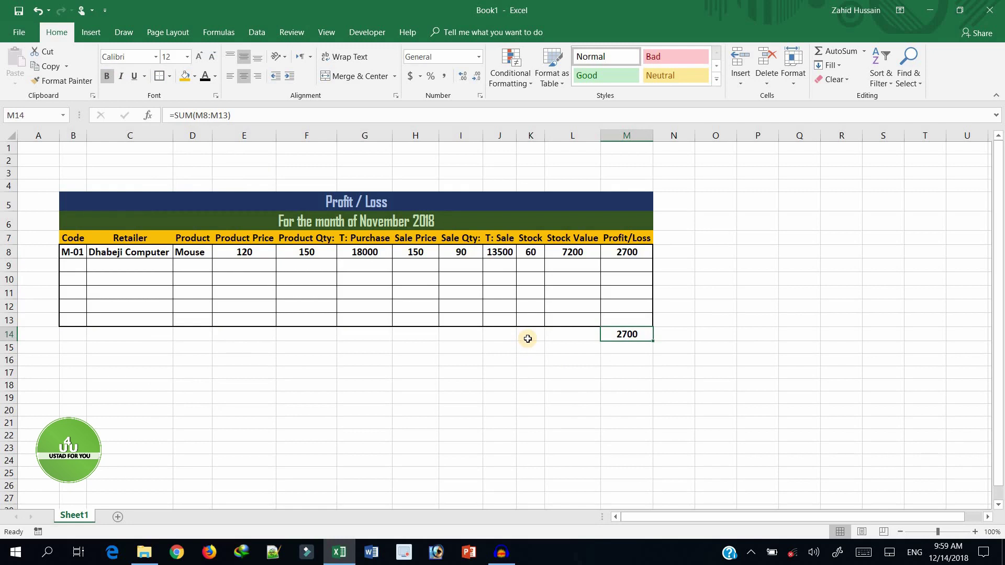
{"action": "left_click_drag", "start_coordinate": [506, 335], "coordinate": [563, 336]}
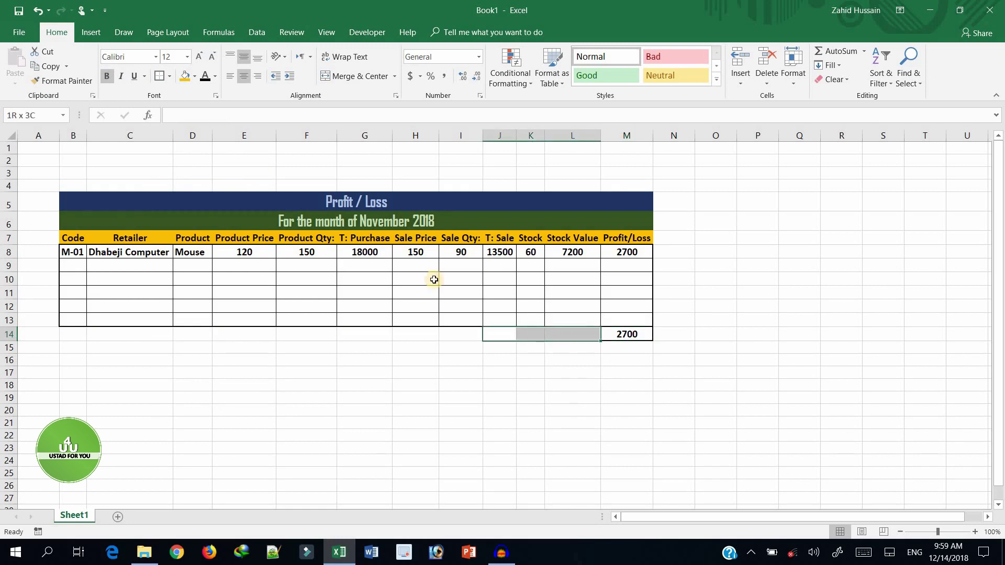
{"action": "left_click", "coordinate": [376, 76]}
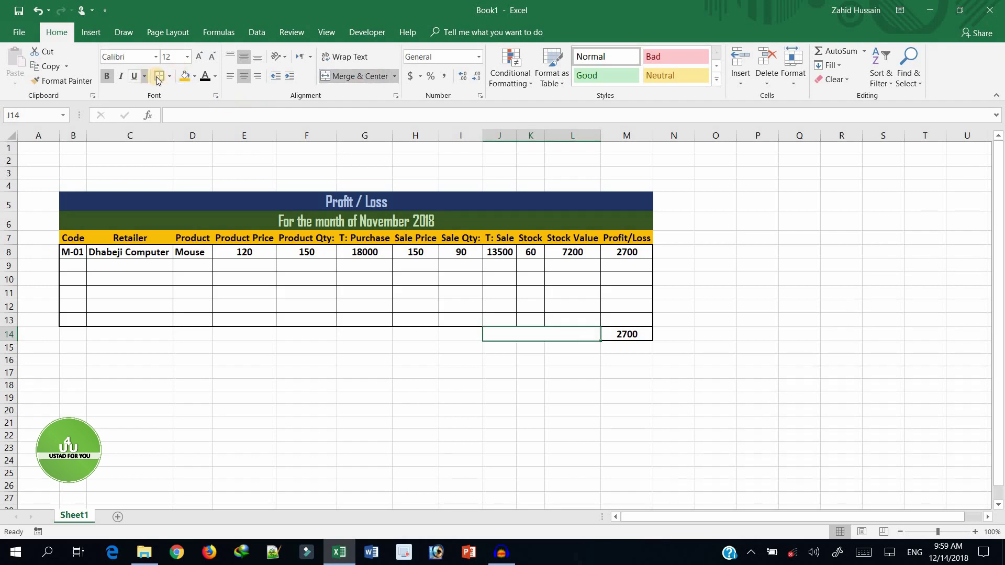
{"action": "left_click", "coordinate": [199, 56]}
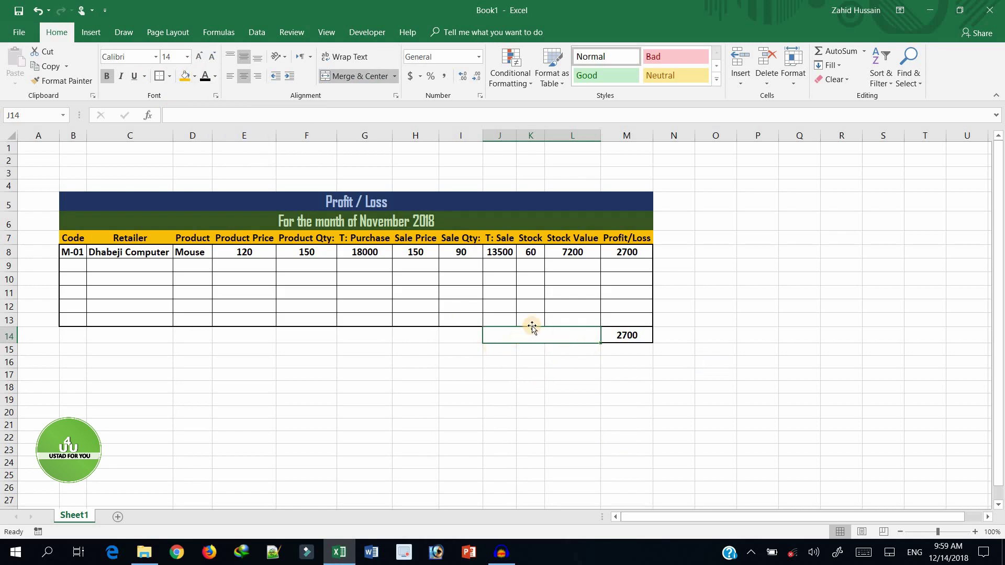
Enter the label "Total Profit/Loss:" in the merged cell J14
{"action": "type", "text": "T"}
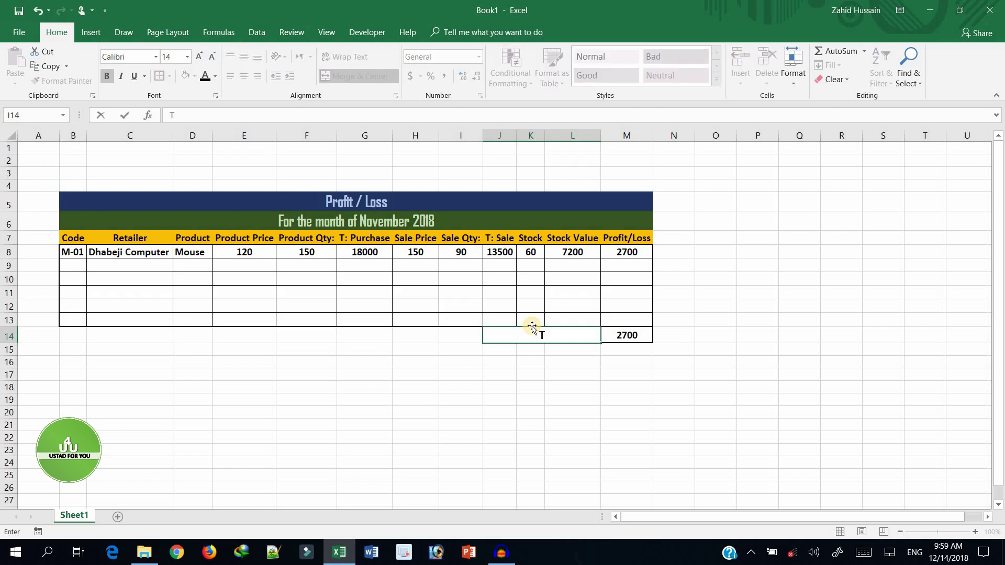
{"action": "type", "text": "otal Profit"}
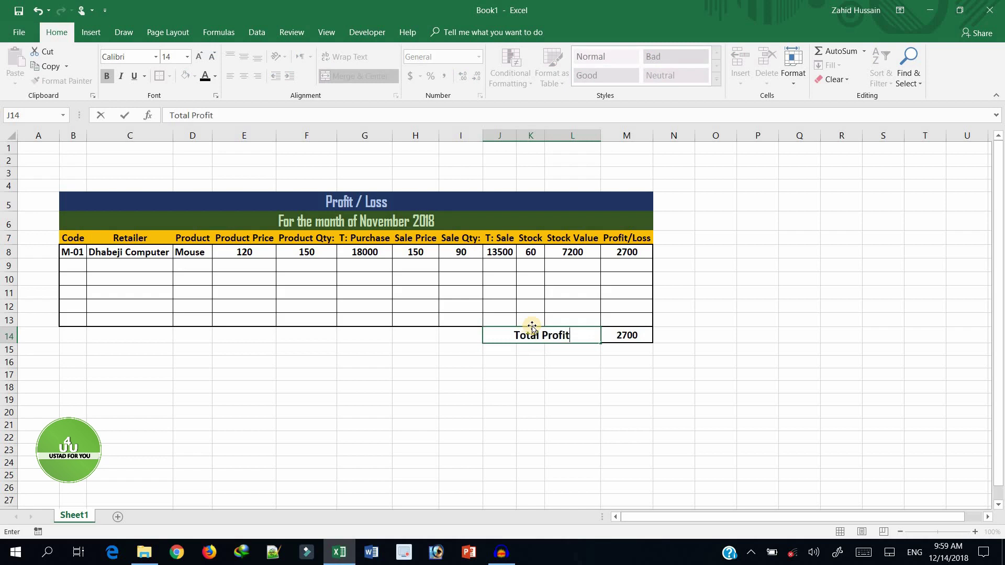
{"action": "type", "text": "/Lo"}
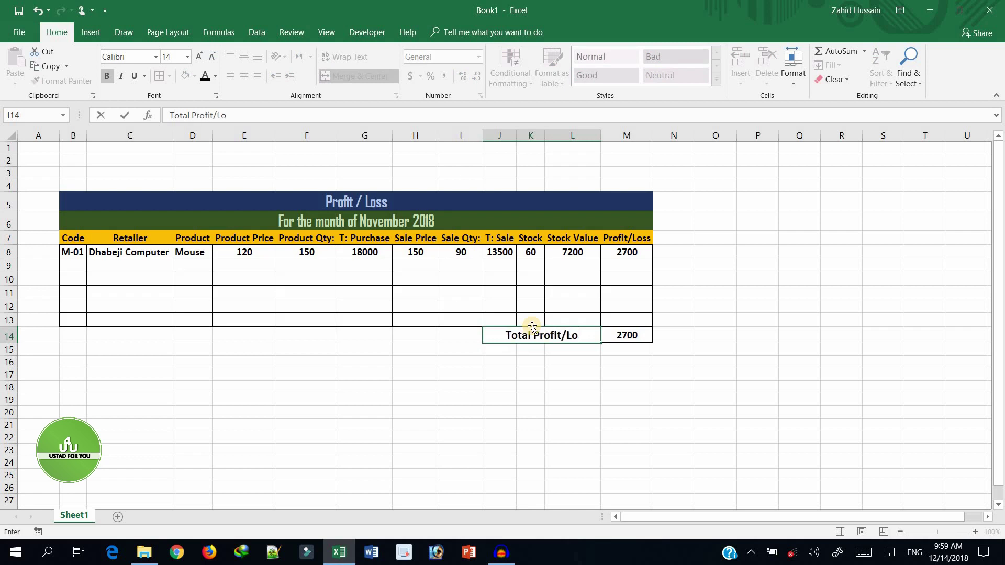
{"action": "type", "text": "ss:"}
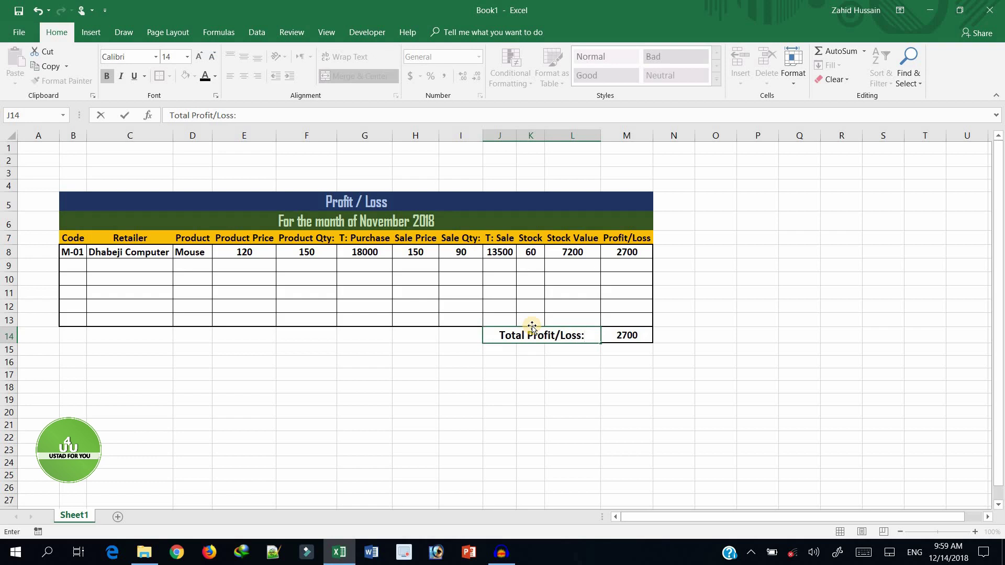
{"action": "left_click", "coordinate": [556, 369]}
Fill the total row cells J14:M14 with standard green and make their text light green
{"action": "left_click_drag", "start_coordinate": [534, 336], "coordinate": [645, 337]}
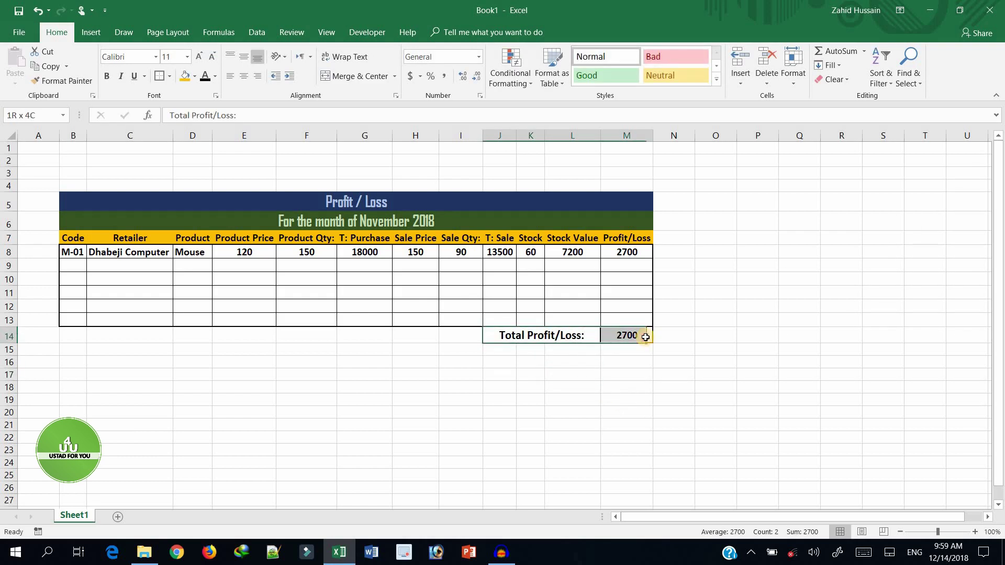
{"action": "left_click", "coordinate": [194, 78]}
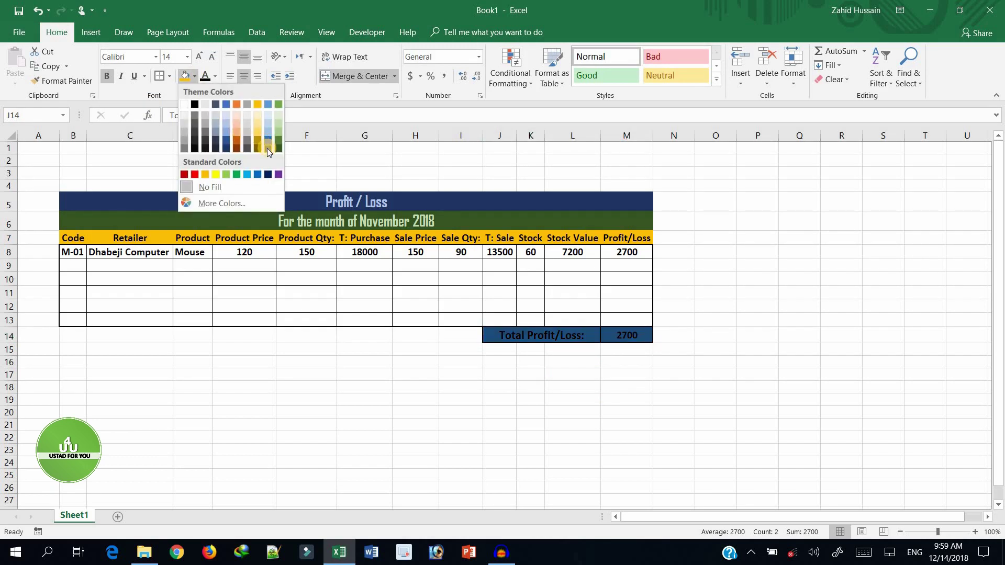
{"action": "left_click", "coordinate": [238, 173]}
{"action": "left_click", "coordinate": [215, 77]}
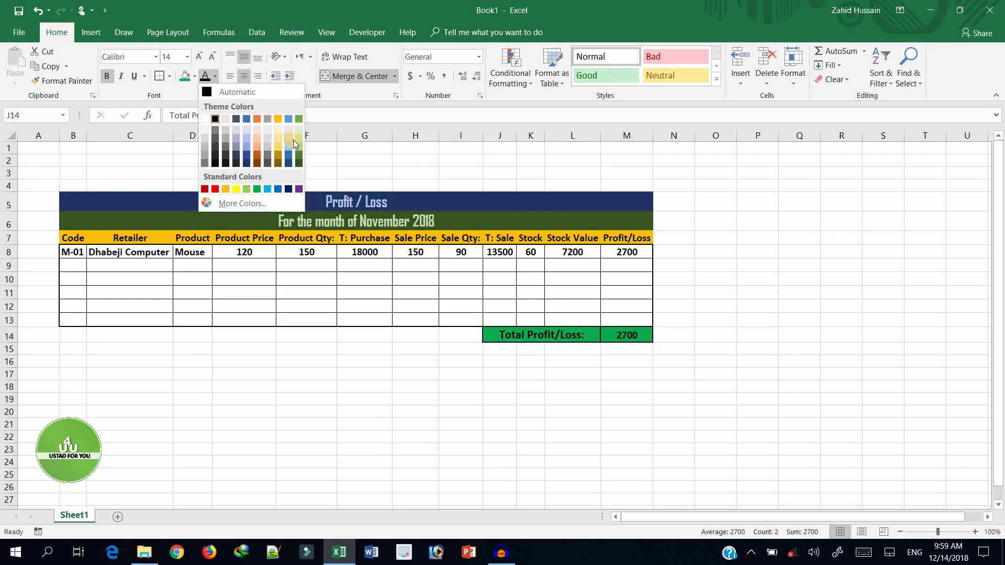
{"action": "left_click", "coordinate": [301, 132]}
{"action": "left_click", "coordinate": [355, 333]}
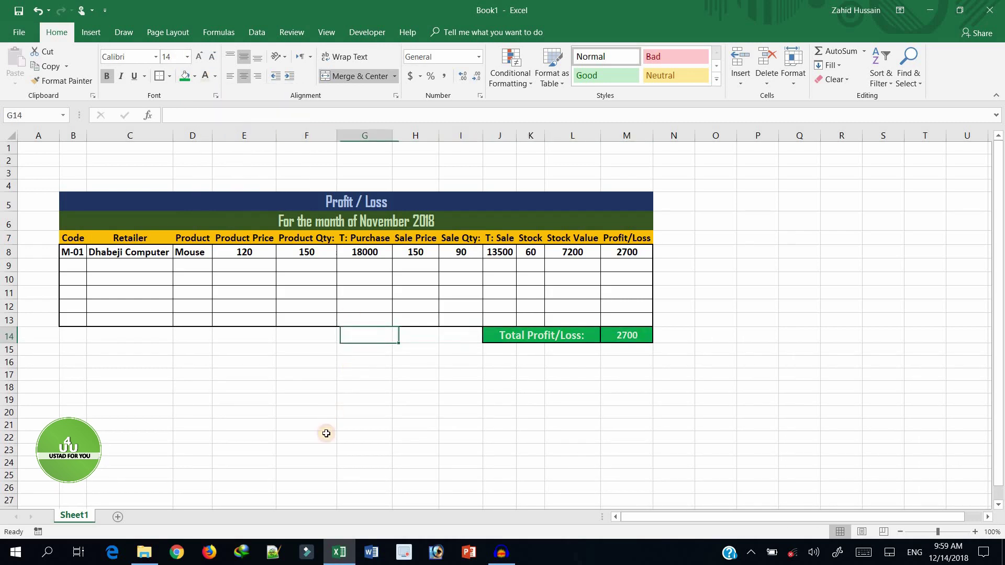
Fill the product rows B8:M13 with light green
{"action": "left_click_drag", "start_coordinate": [67, 252], "coordinate": [636, 319]}
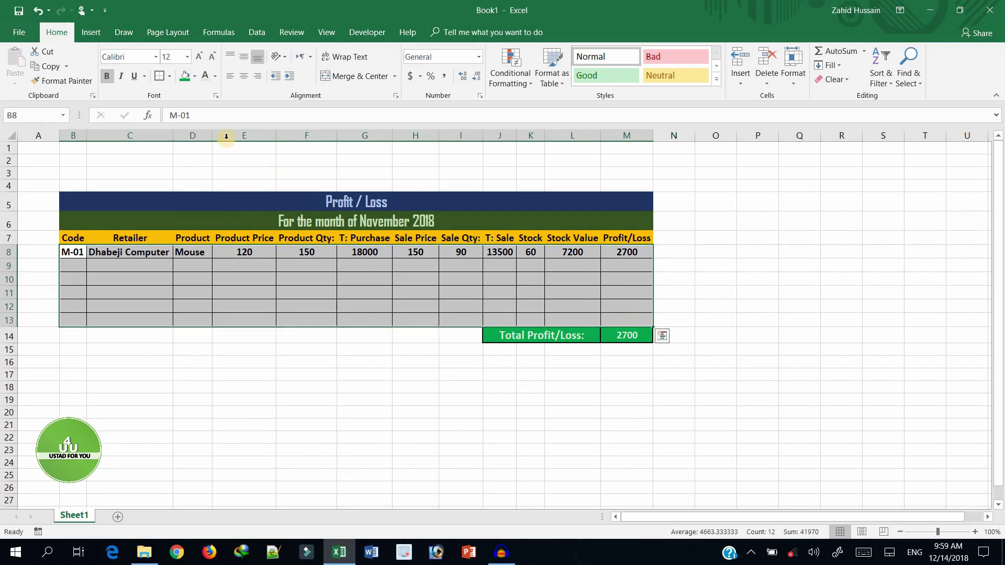
{"action": "left_click", "coordinate": [194, 76]}
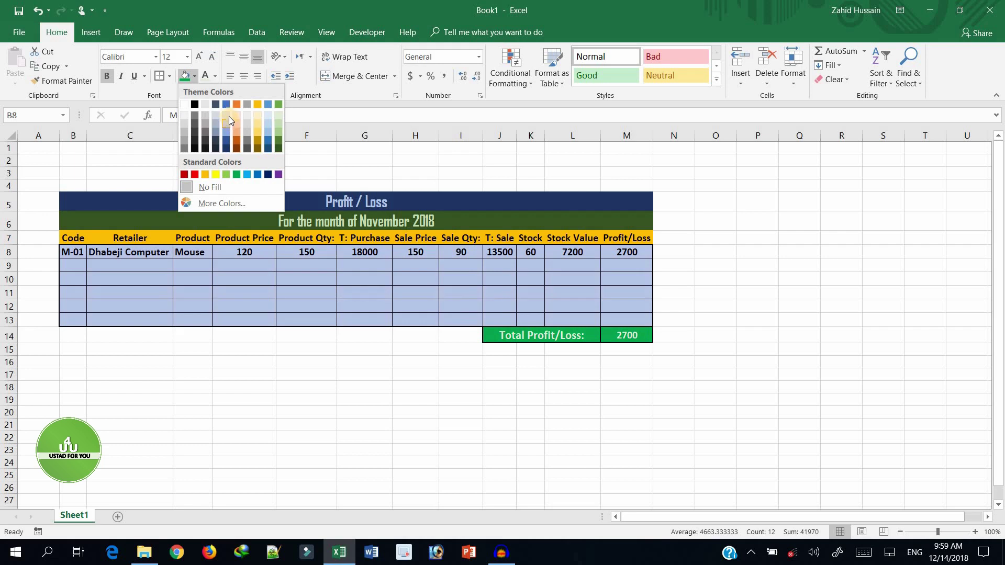
{"action": "left_click", "coordinate": [279, 121]}
{"action": "left_click", "coordinate": [411, 375]}
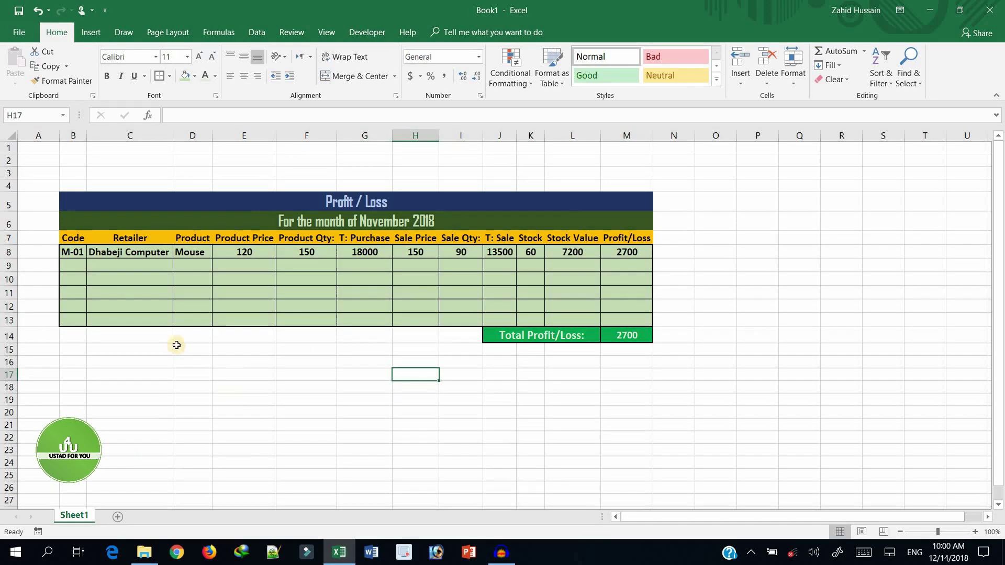
Enter Keyboard as the product in D9 and widen column D to fit it
{"action": "left_click", "coordinate": [189, 271]}
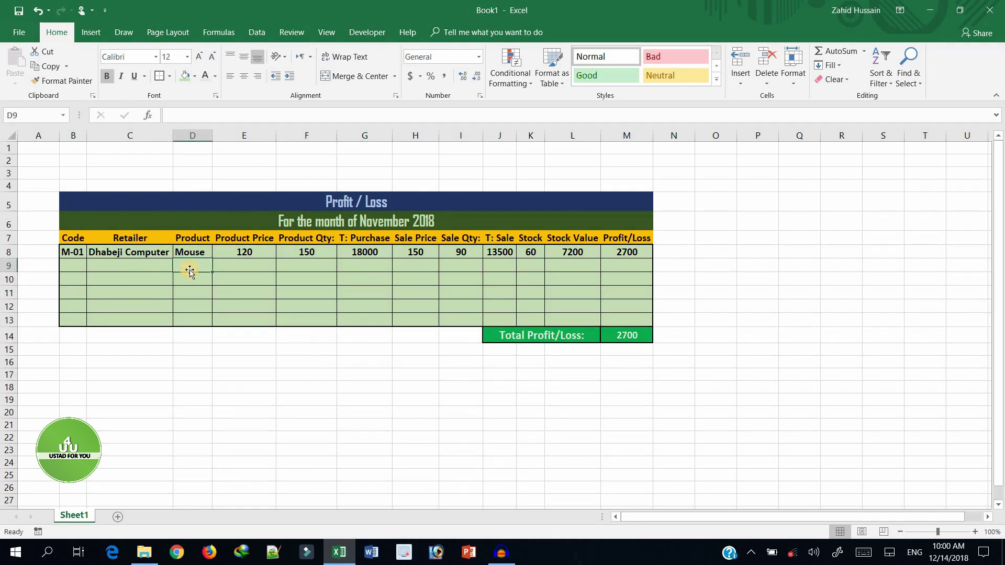
{"action": "type", "text": "Keyboard"}
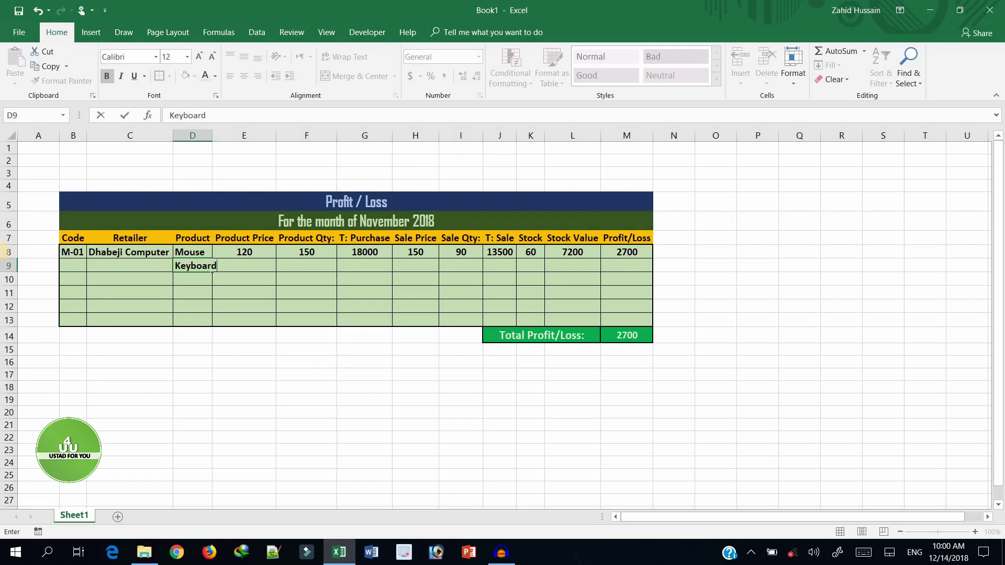
{"action": "left_click", "coordinate": [189, 437]}
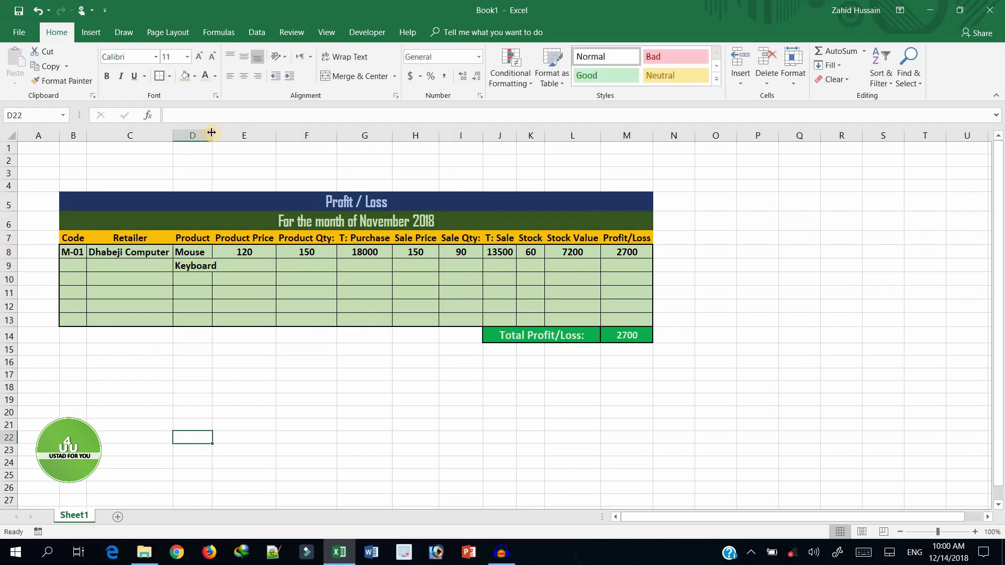
{"action": "left_click_drag", "start_coordinate": [210, 138], "coordinate": [216, 137]}
Copy the T: Purchase formula in G8 and the T: Sale formula in J8 down through row 13
{"action": "left_click", "coordinate": [395, 256]}
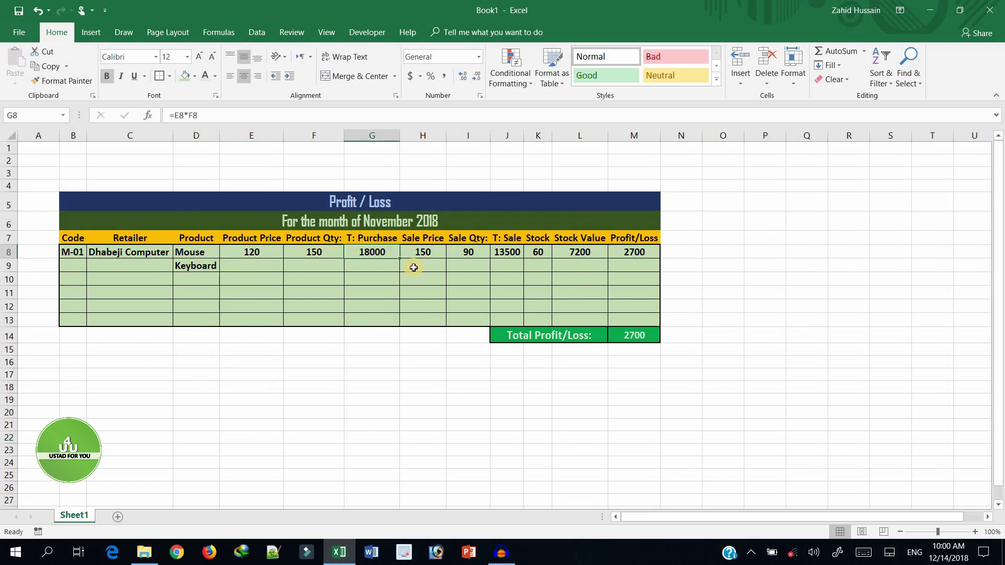
{"action": "left_click_drag", "start_coordinate": [400, 259], "coordinate": [399, 326]}
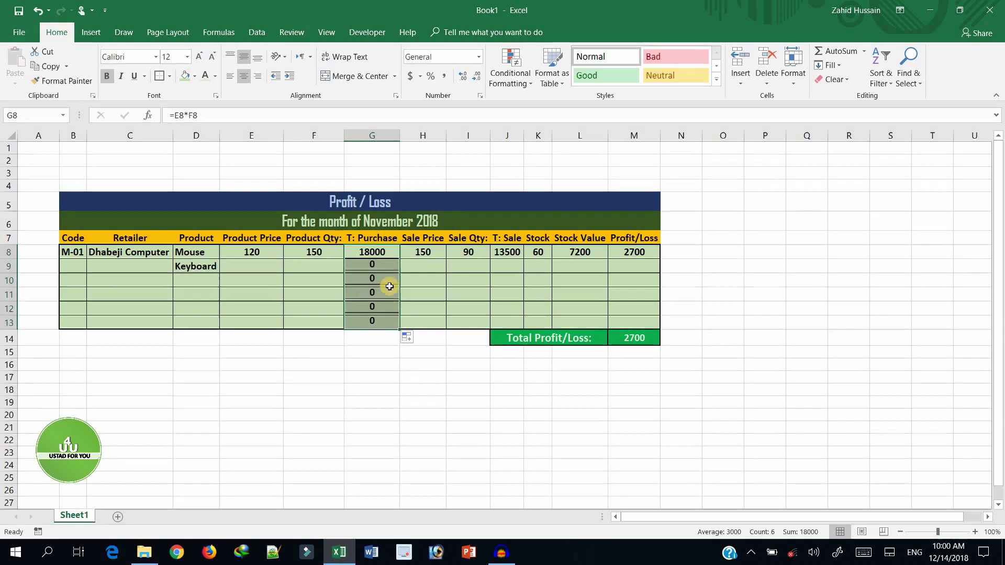
{"action": "left_click", "coordinate": [507, 252]}
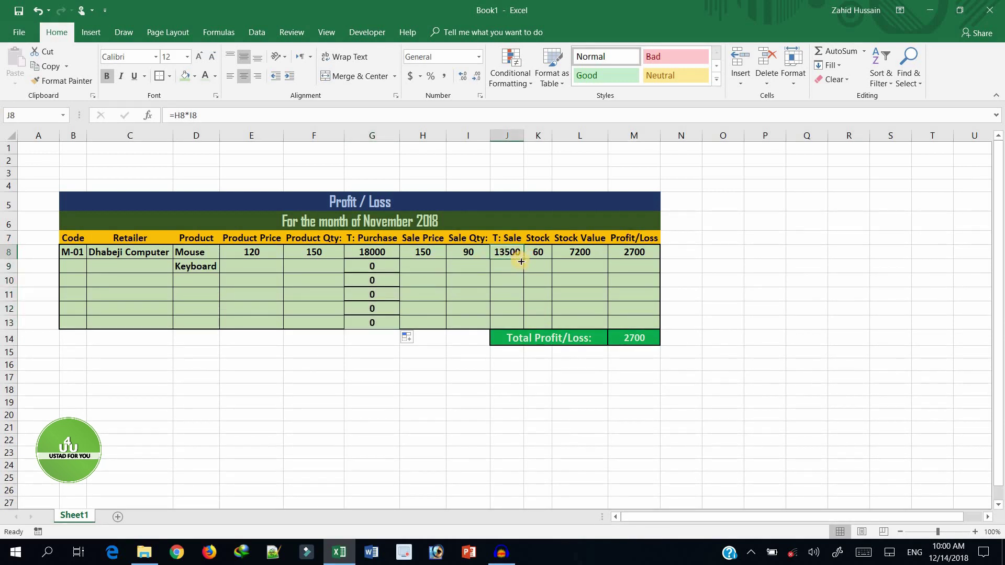
{"action": "left_click_drag", "start_coordinate": [524, 258], "coordinate": [524, 325]}
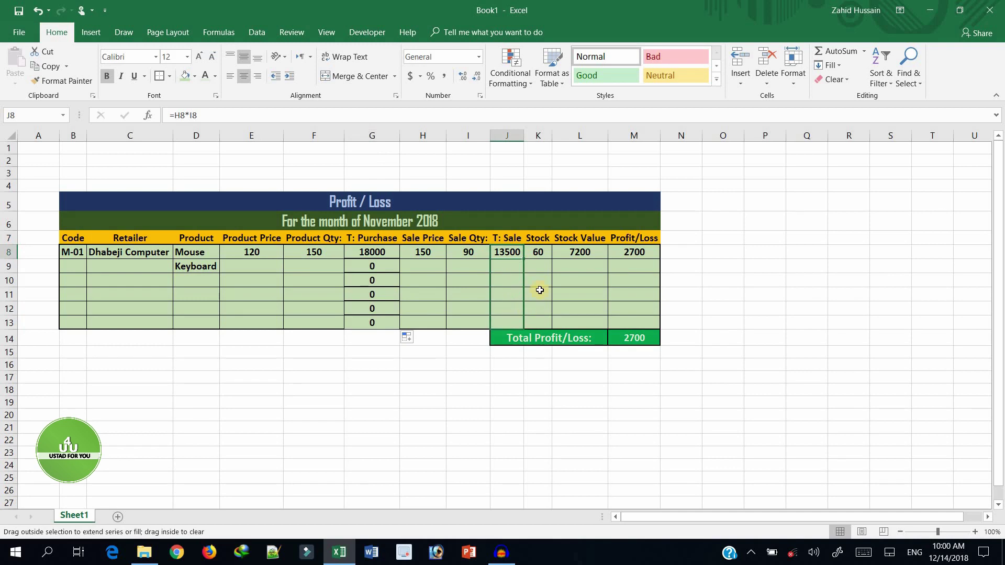
Copy the Stock, Stock Value and Profit/Loss formulas in K8, L8 and M8 down through row 13
{"action": "left_click", "coordinate": [545, 252]}
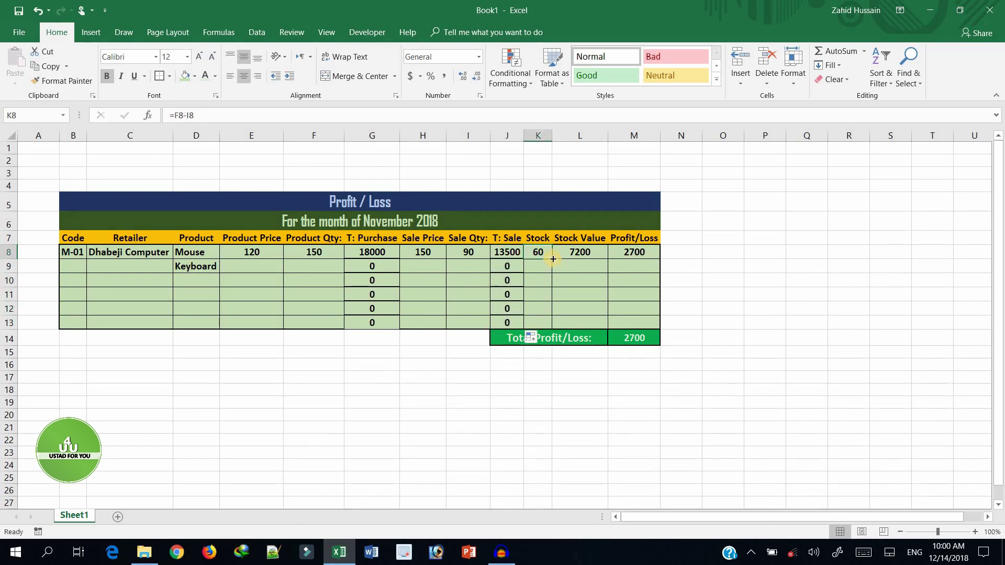
{"action": "left_click_drag", "start_coordinate": [552, 259], "coordinate": [623, 321]}
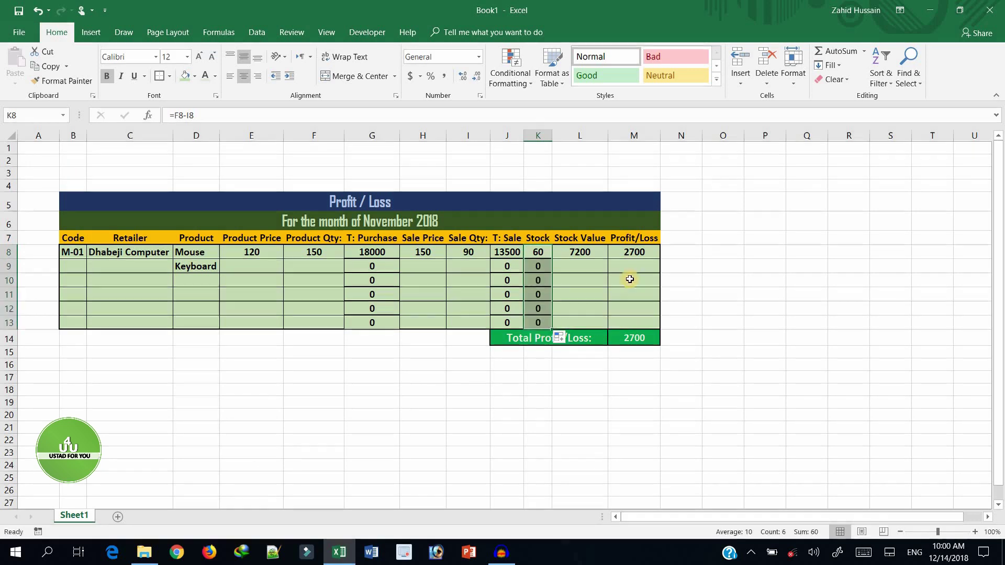
{"action": "left_click", "coordinate": [592, 254]}
{"action": "left_click_drag", "start_coordinate": [607, 261], "coordinate": [602, 330]}
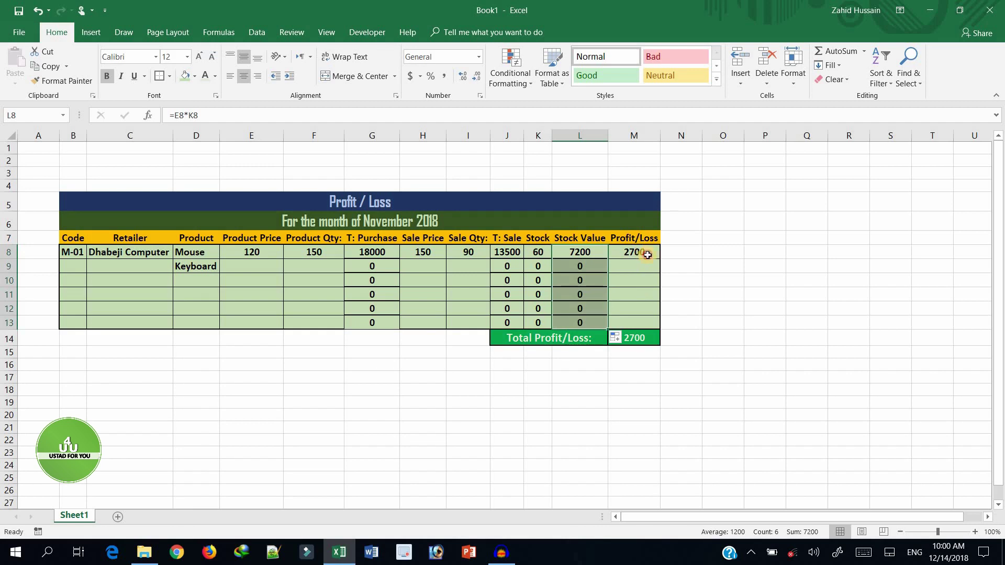
{"action": "left_click", "coordinate": [647, 255]}
{"action": "left_click_drag", "start_coordinate": [659, 260], "coordinate": [648, 328]}
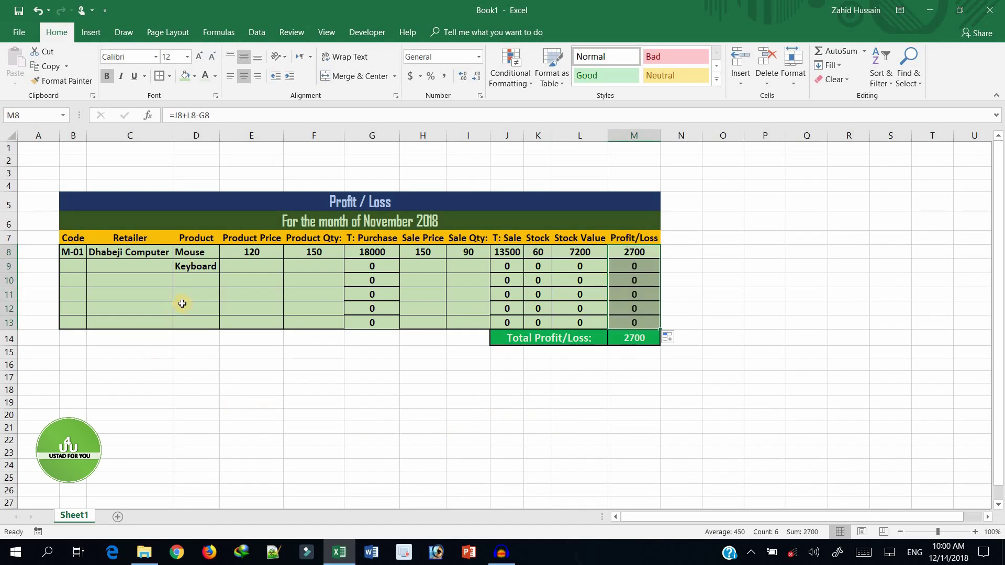
Enter Karachi tech as the keyboard's retailer in C9 and move to its code cell B9
{"action": "left_click", "coordinate": [166, 276]}
{"action": "type", "text": "Ka"}
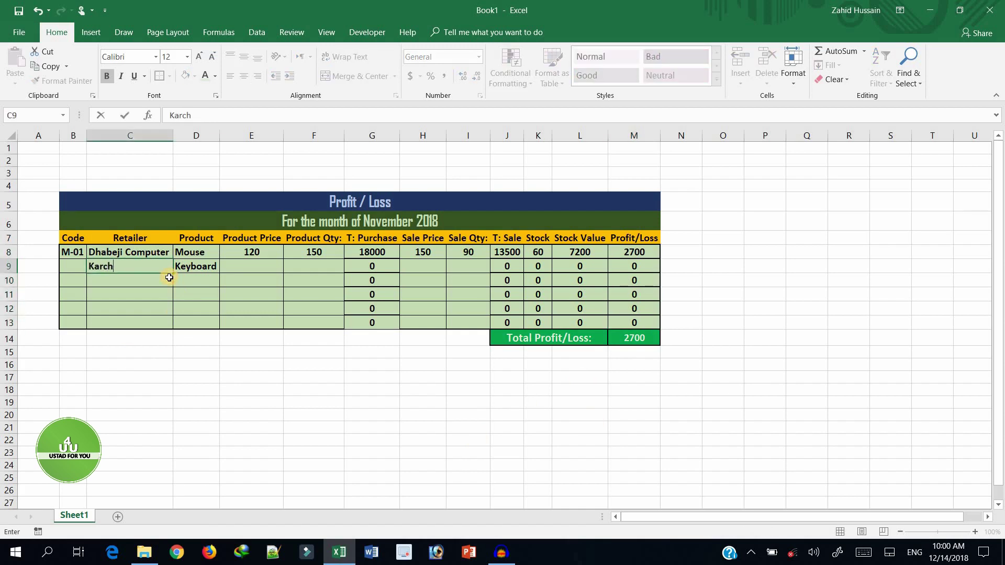
{"action": "type", "text": "rachi tech"}
{"action": "key", "text": "ctrl+Return"}
{"action": "key", "text": "Left"}
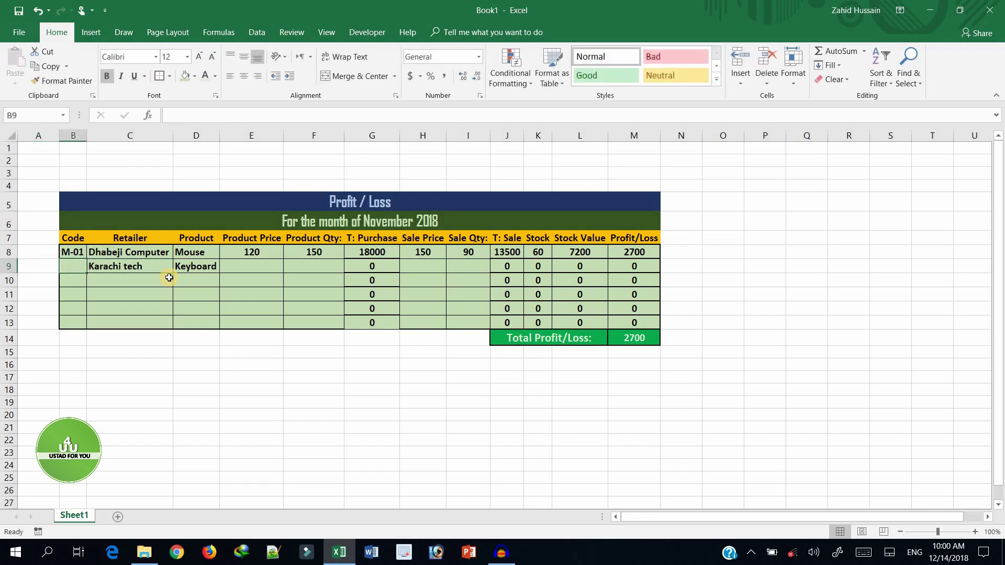
Enter K-01 as the keyboard's code in B9
{"action": "type", "text": "K"}
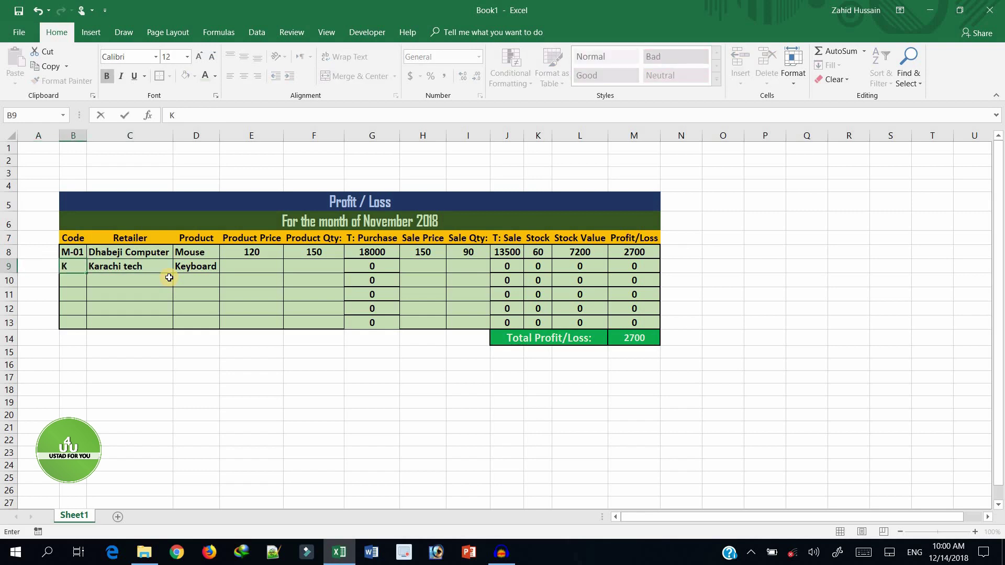
{"action": "type", "text": "-01"}
{"action": "key", "text": "Tab"}
Enter a product price of 150 in E9 and a product quantity of 80 in F9 for the keyboard
{"action": "key", "text": "Tab"}
{"action": "key", "text": "Tab"}
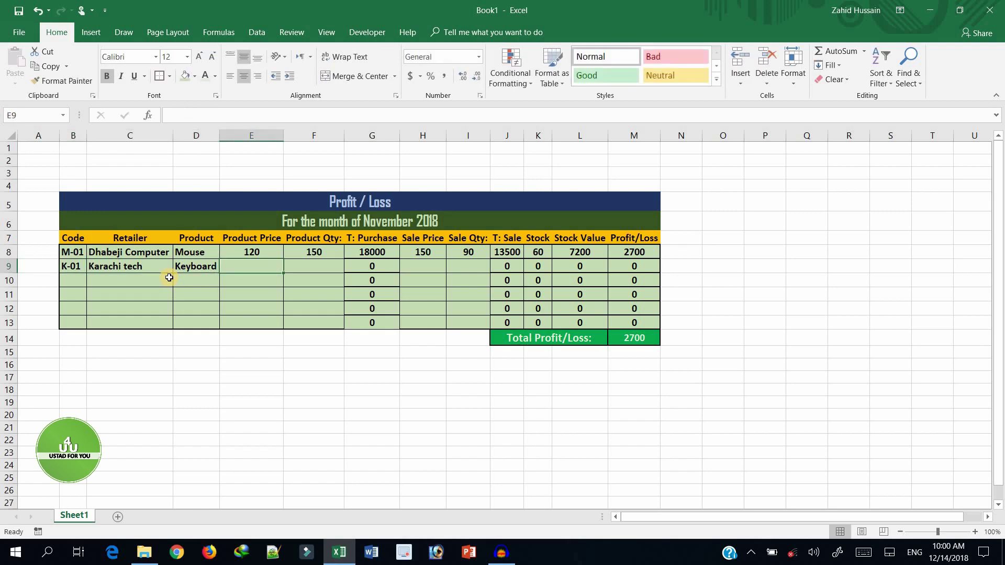
{"action": "type", "text": "8"}
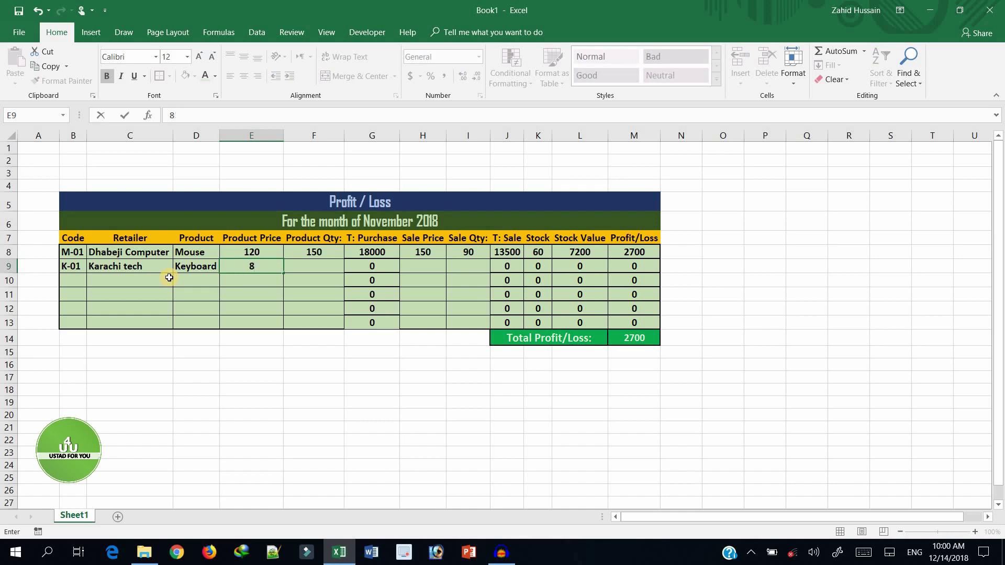
{"action": "type", "text": "150"}
{"action": "key", "text": "Tab"}
{"action": "type", "text": "80"}
{"action": "key", "text": "Tab"}
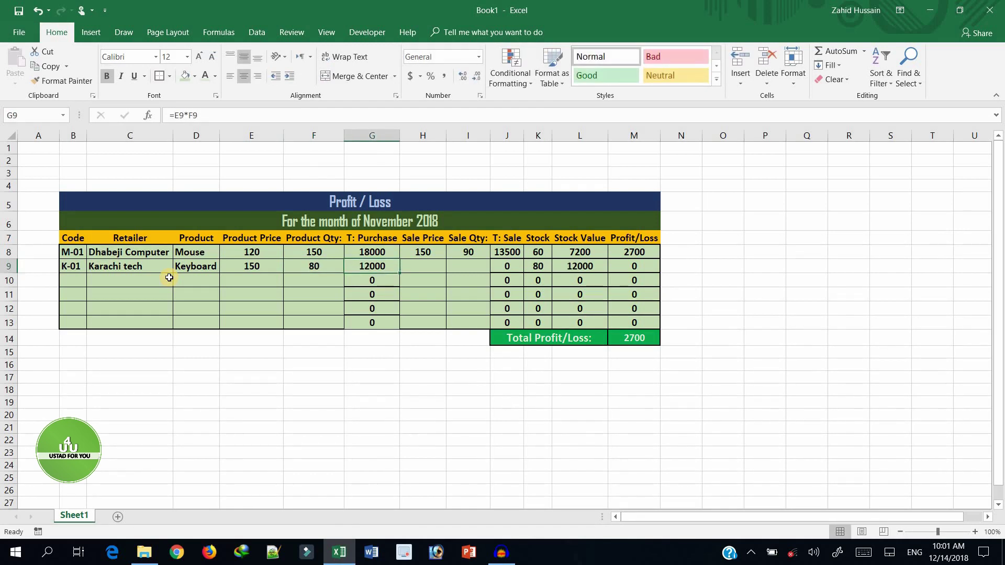
Enter a sale price of 130 in H9 and a sale quantity of 50 in I9 for the keyboard
{"action": "key", "text": "Tab"}
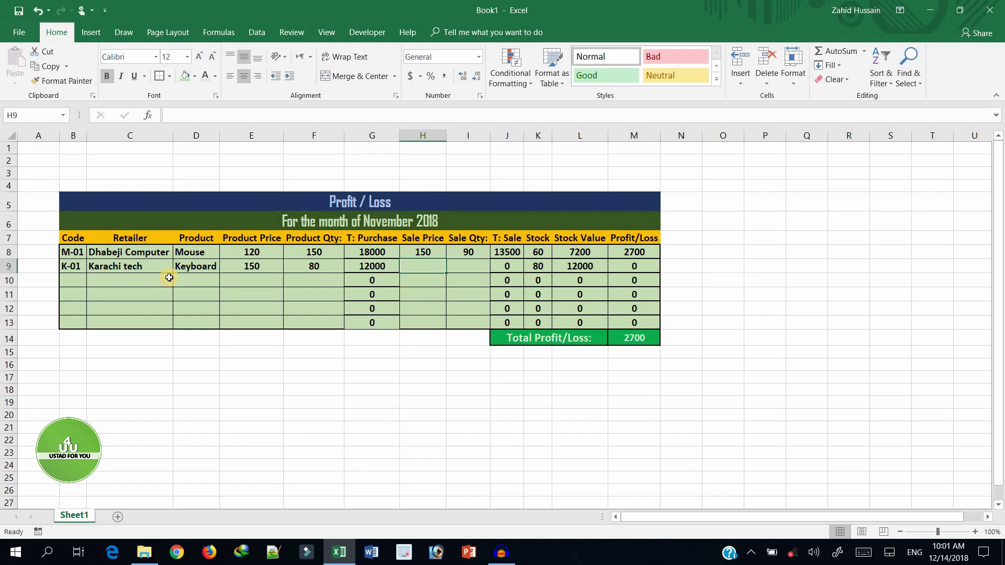
{"action": "type", "text": "130"}
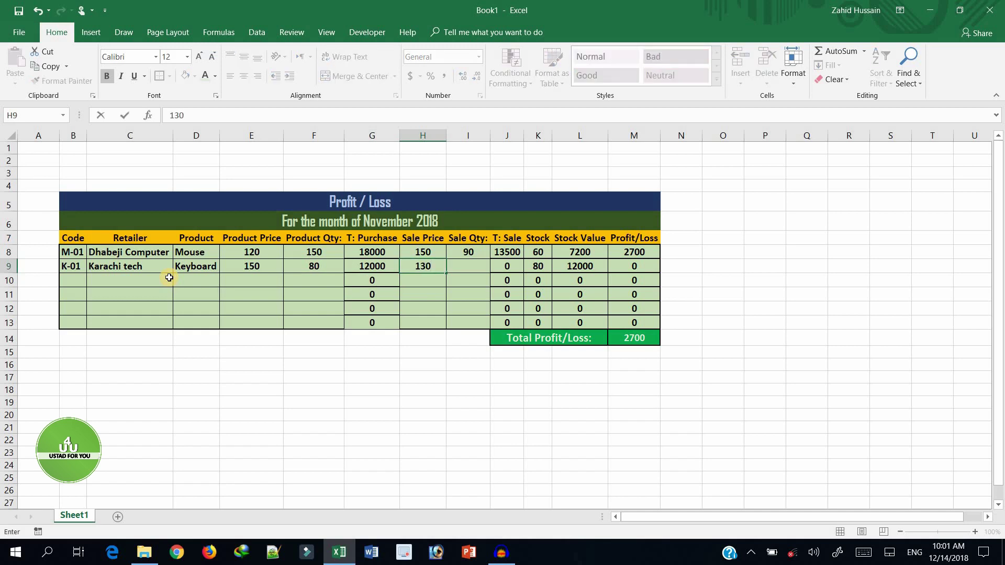
{"action": "key", "text": "Tab"}
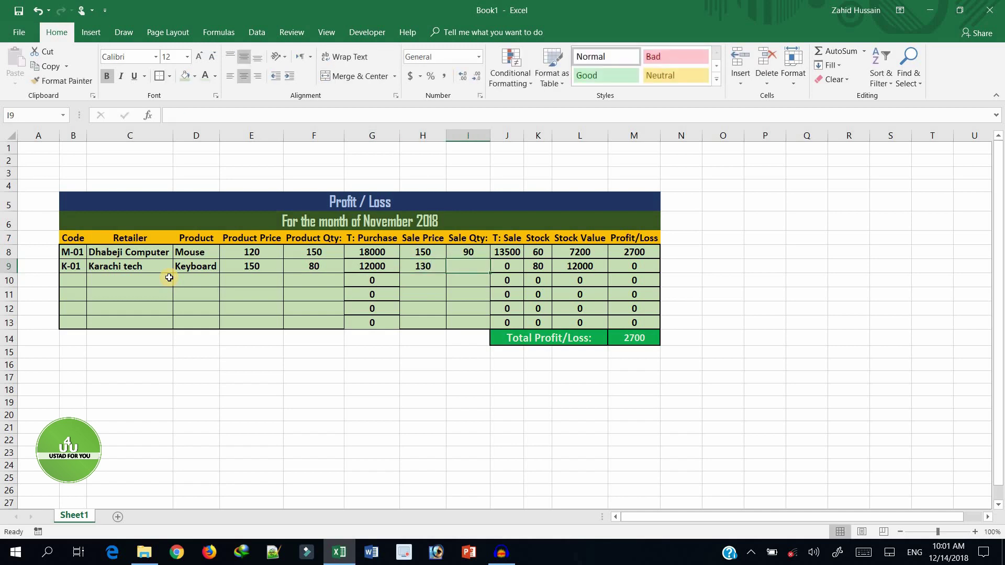
{"action": "type", "text": "50"}
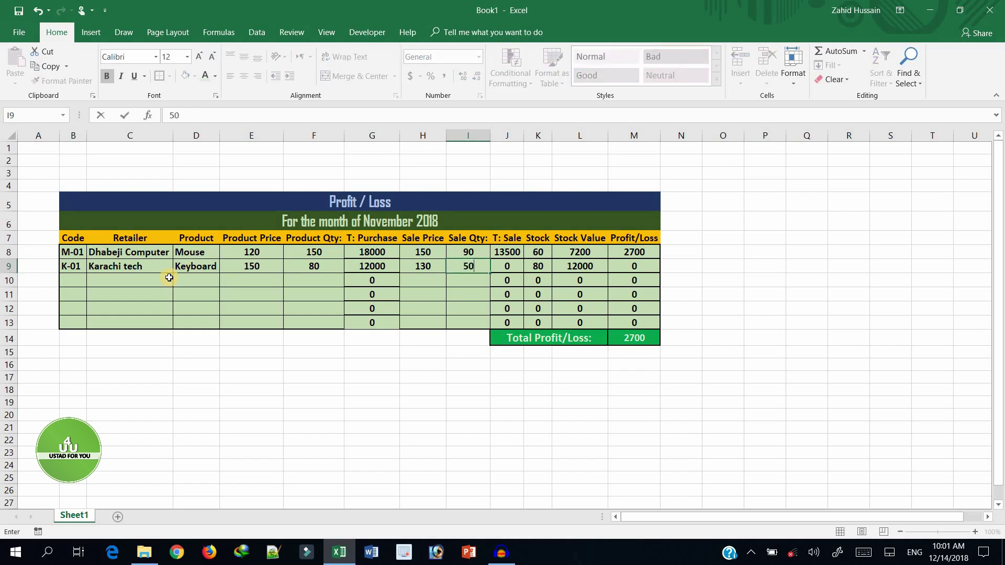
{"action": "key", "text": "Return"}
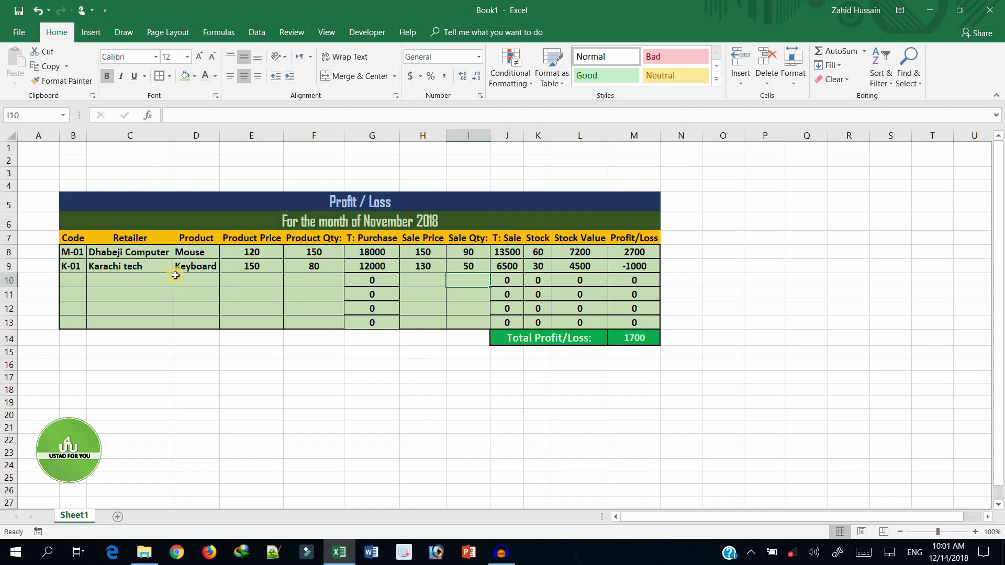
Enter LED Monitor as the product in D10 and widen column D to fit it
{"action": "left_click", "coordinate": [210, 285]}
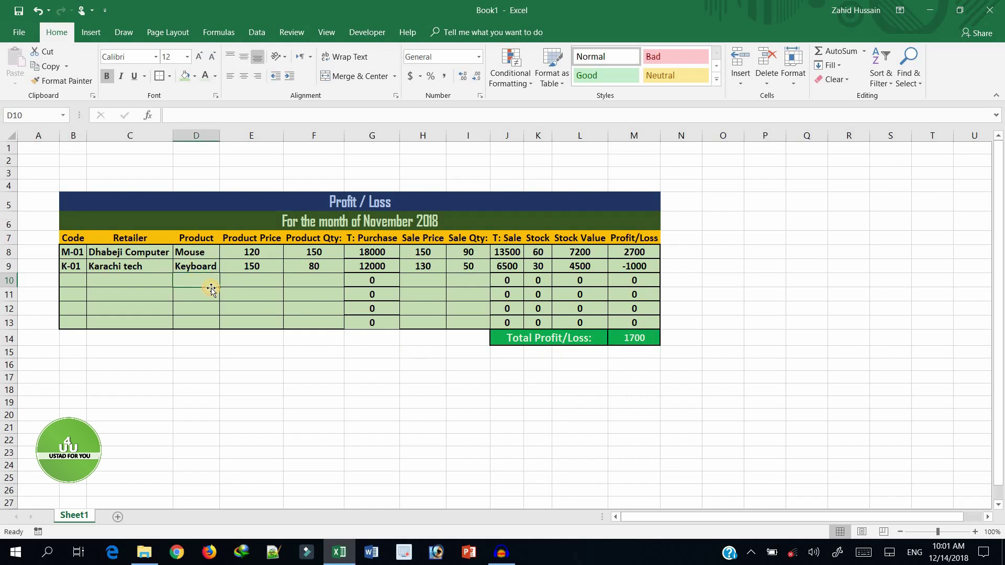
{"action": "type", "text": "LE"}
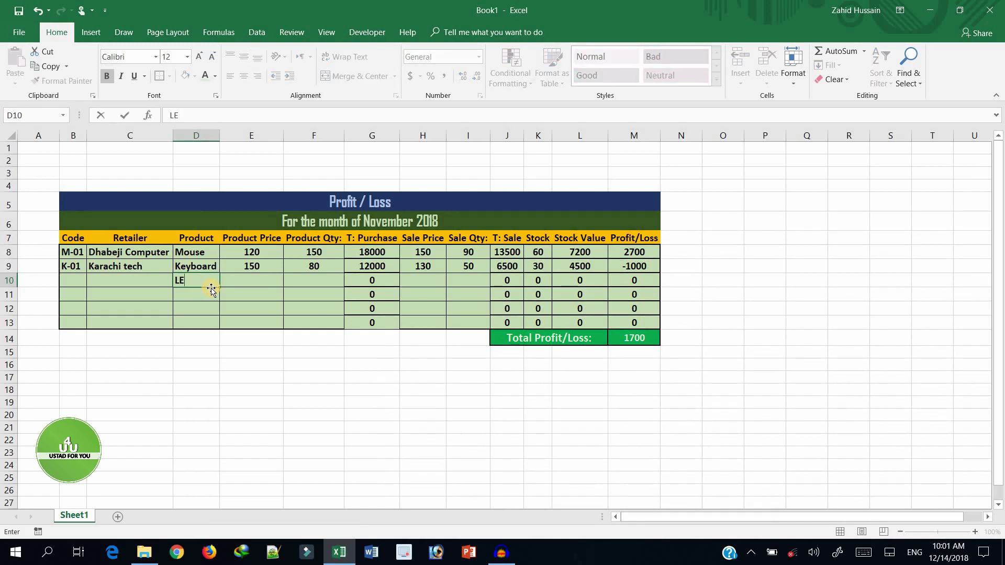
{"action": "type", "text": "D Monitor"}
{"action": "left_click_drag", "start_coordinate": [220, 136], "coordinate": [246, 137]}
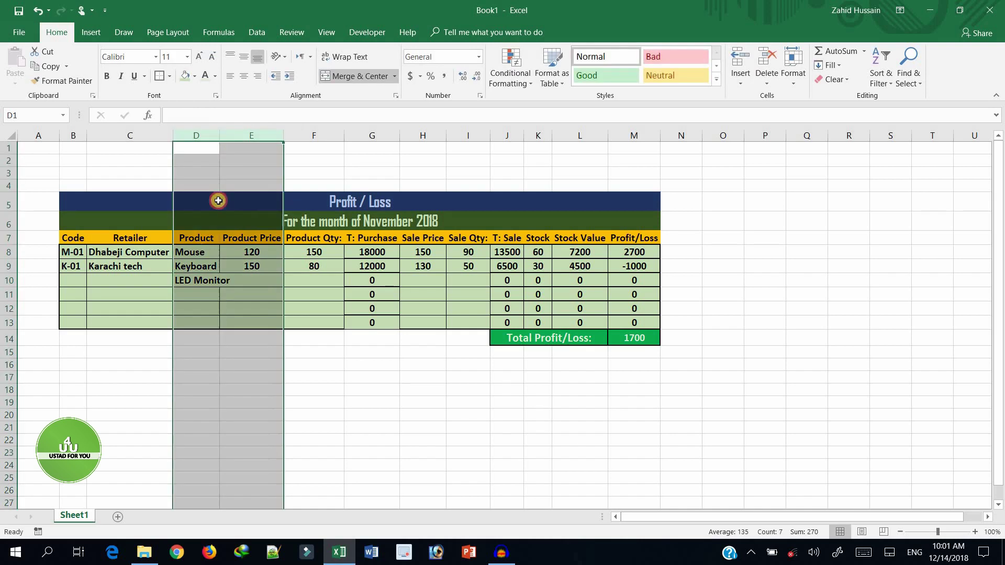
{"action": "left_click", "coordinate": [218, 162]}
{"action": "double_click", "coordinate": [219, 132]}
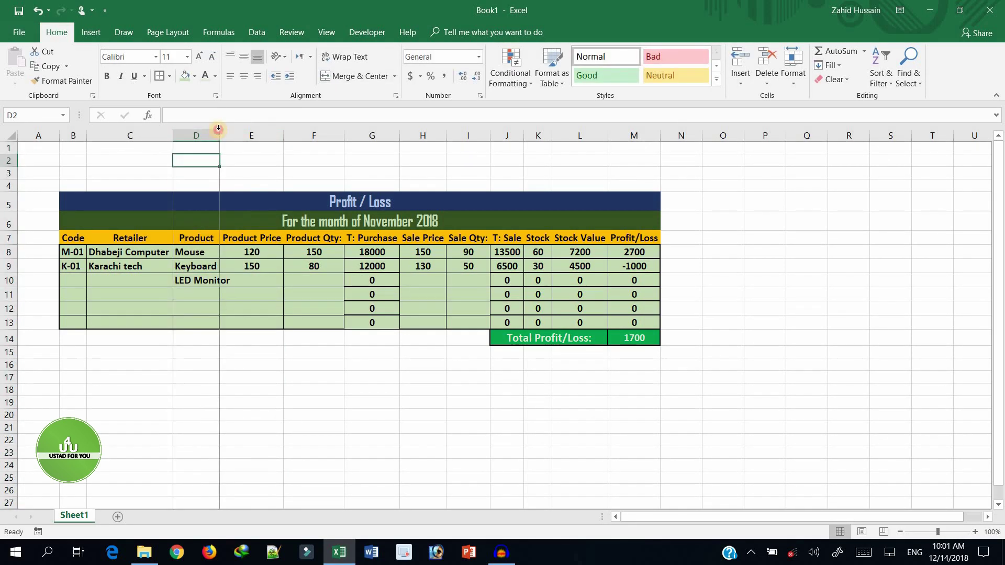
Enter Dhabeji Computer as the LED monitor's retailer in C10 and L-01 as its code in B10
{"action": "left_click", "coordinate": [152, 280]}
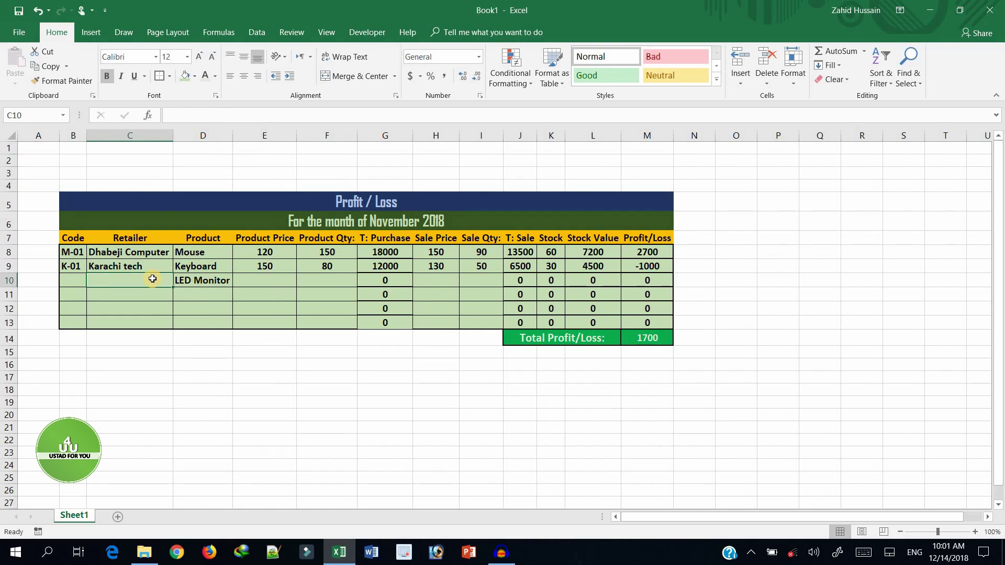
{"action": "type", "text": "Dhabeji Computer"}
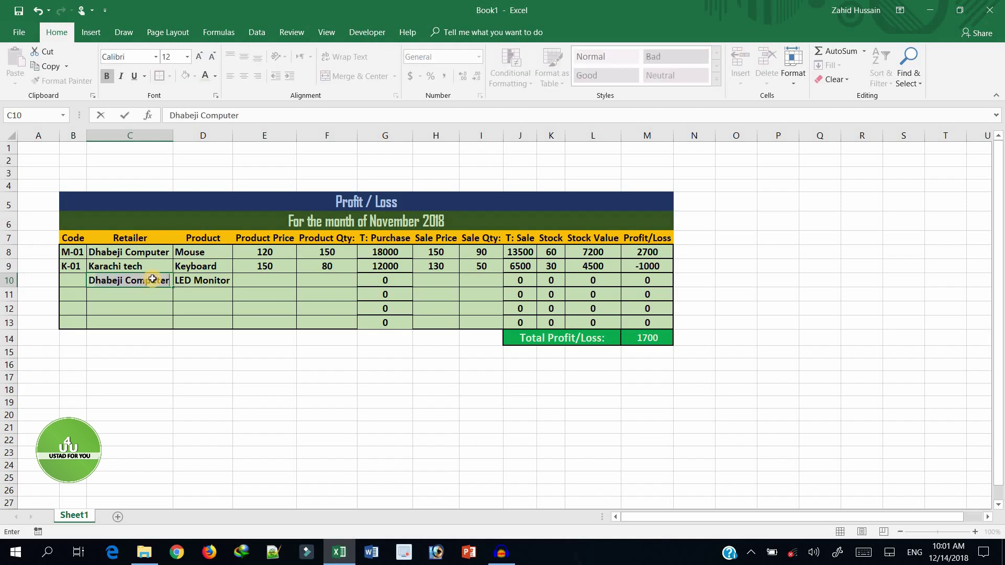
{"action": "key", "text": "Left"}
{"action": "type", "text": "L"}
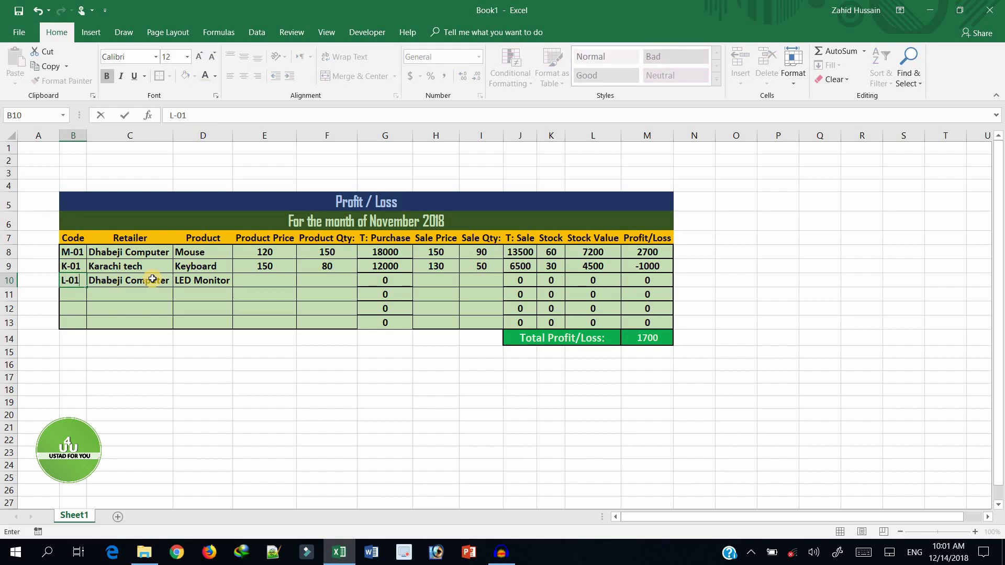
{"action": "type", "text": "-01"}
{"action": "key", "text": "Right"}
Enter a product price of 4500 in E10 and a product quantity of 12 in F10 for the LED monitor
{"action": "key", "text": "Right"}
{"action": "key", "text": "Right"}
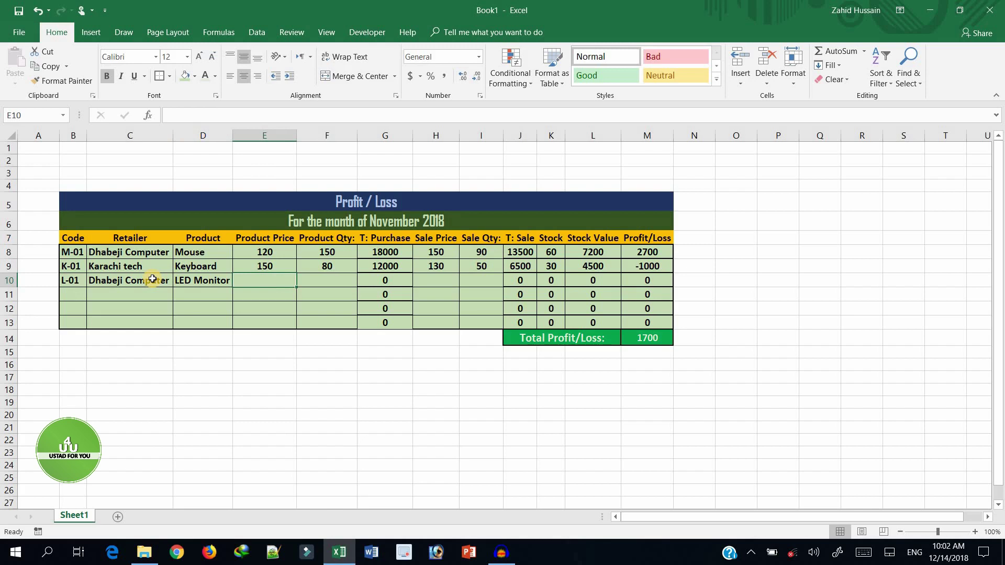
{"action": "type", "text": "4500"}
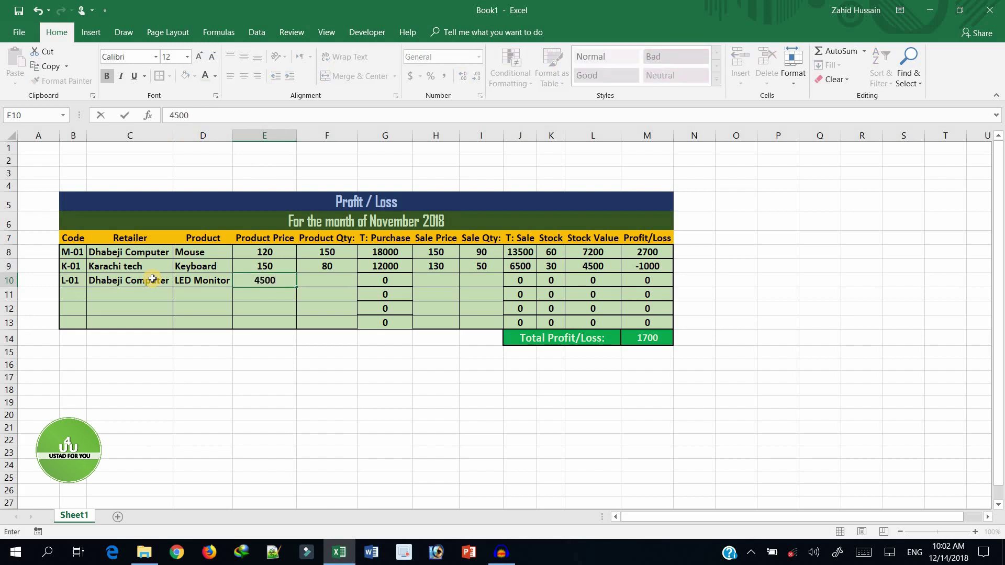
{"action": "key", "text": "Right"}
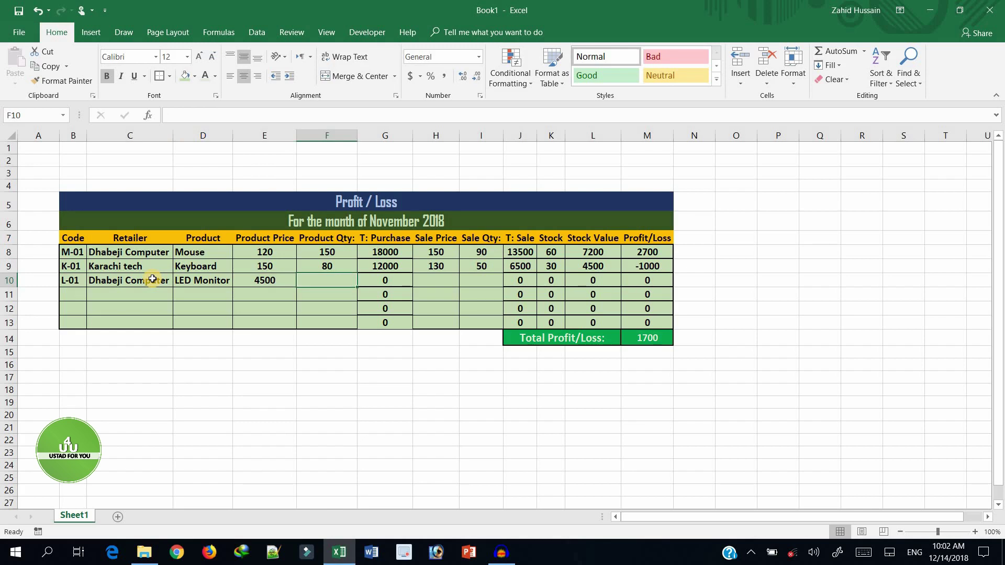
{"action": "type", "text": "12"}
{"action": "key", "text": "Right"}
Enter a sale price of 5000 in H10 and a sale quantity of 10 in I10 for the LED monitor
{"action": "key", "text": "Right"}
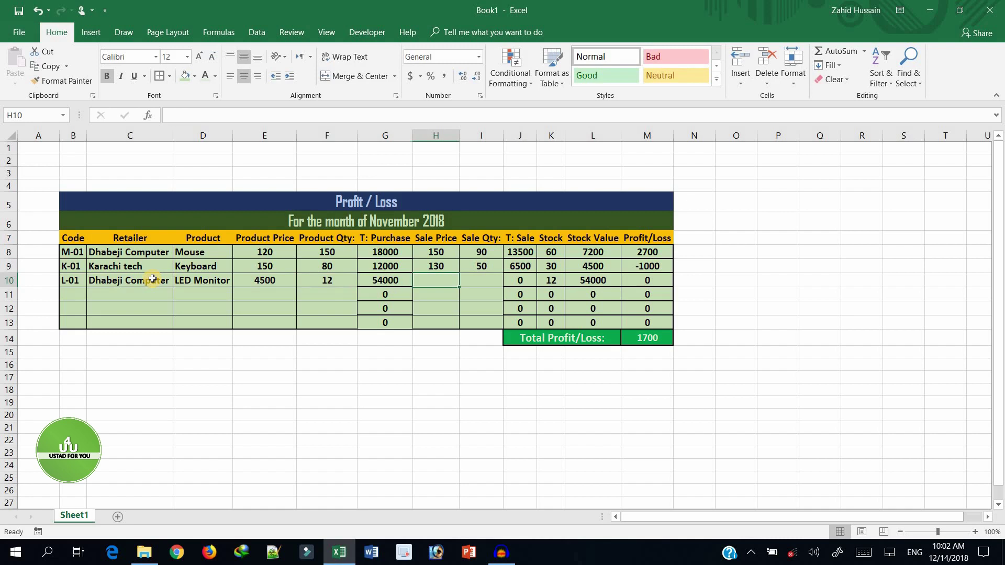
{"action": "type", "text": "5000"}
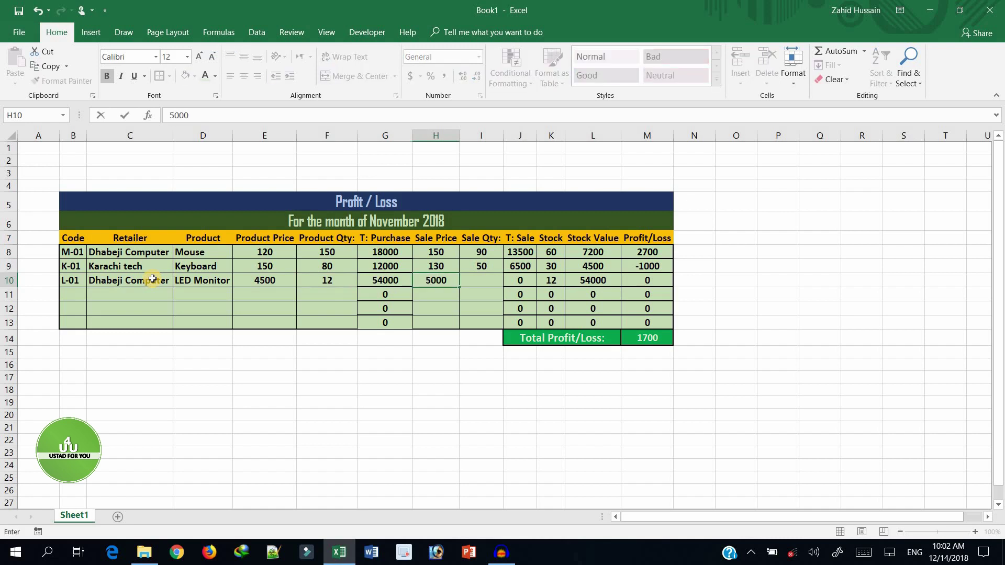
{"action": "key", "text": "Tab"}
{"action": "type", "text": "10"}
{"action": "key", "text": "Return"}
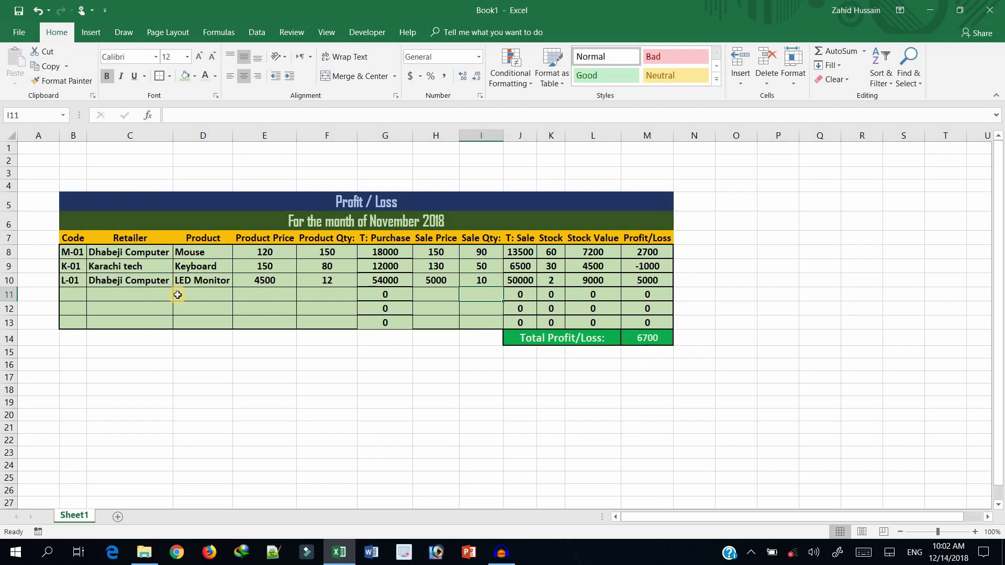
Start the fourth entry in row 11 with code BS-01 in B11 and retailer Karachi tech in C11
{"action": "left_click", "coordinate": [74, 293]}
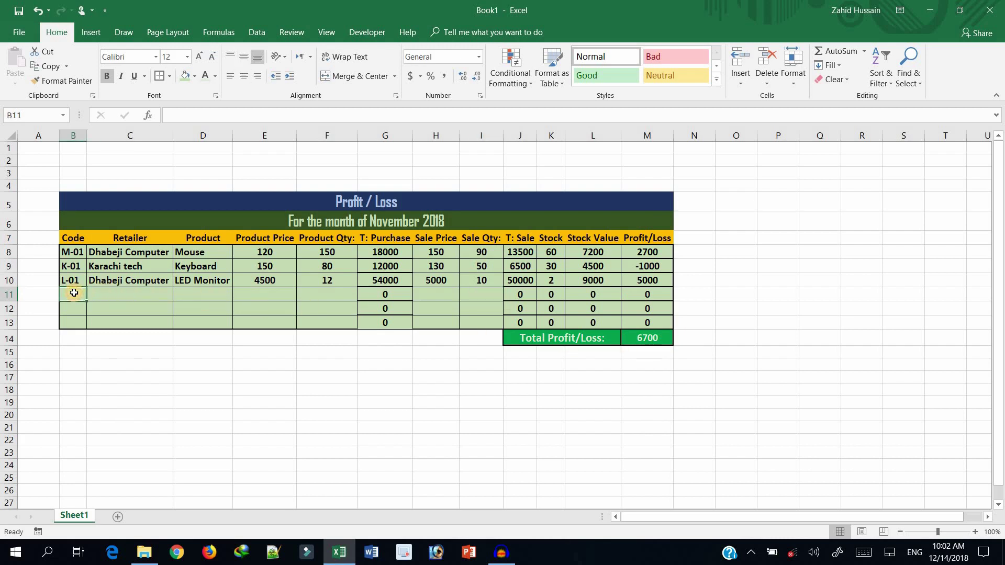
{"action": "type", "text": "B"}
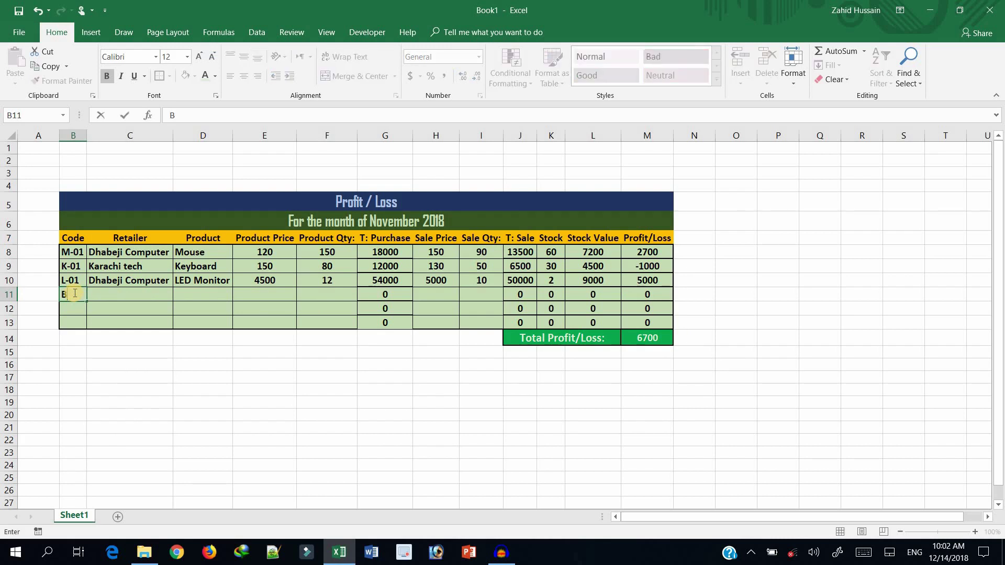
{"action": "type", "text": "S-01"}
{"action": "key", "text": "Tab"}
{"action": "type", "text": "karachi tech"}
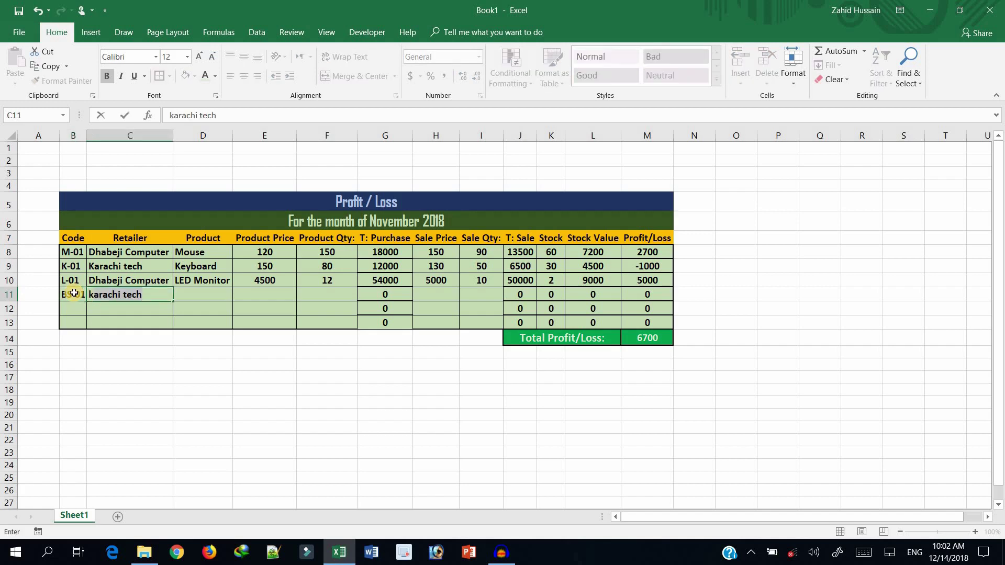
{"action": "key", "text": "Tab"}
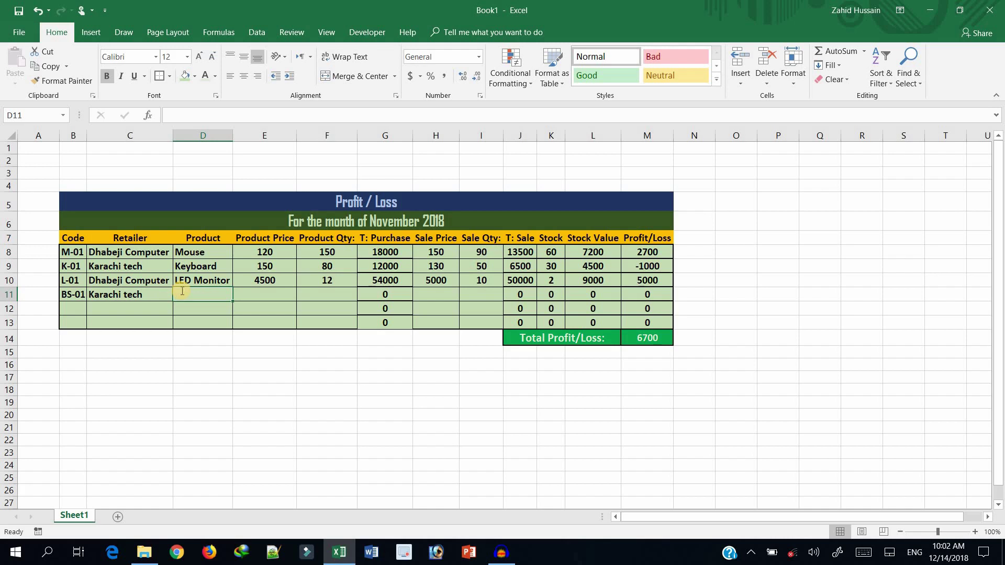
Enter Bluetooth Speakers as the product in D11 and widen column D to fit it
{"action": "type", "text": "Blueto"}
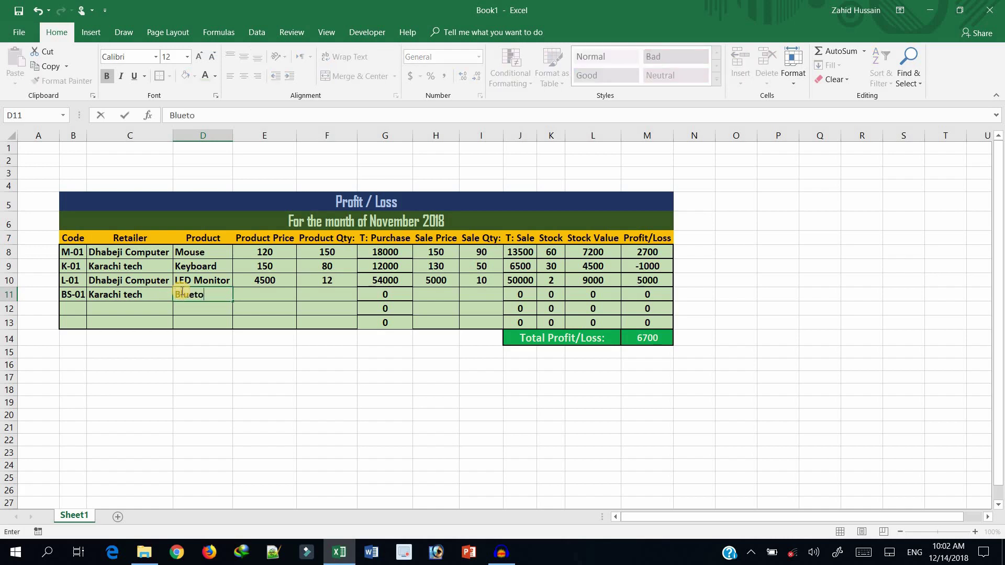
{"action": "type", "text": "oth Speakers"}
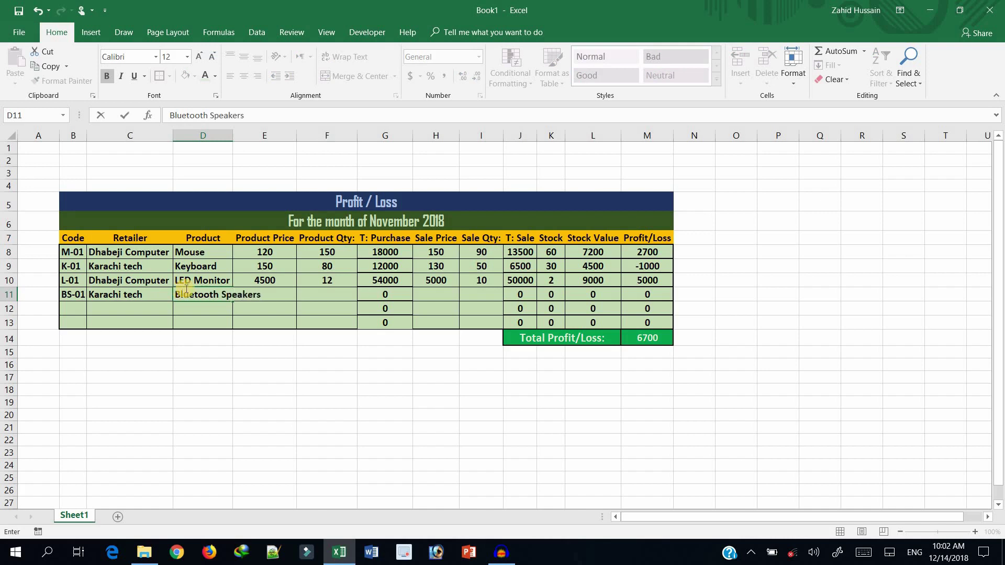
{"action": "left_click", "coordinate": [235, 137]}
{"action": "double_click", "coordinate": [235, 137]}
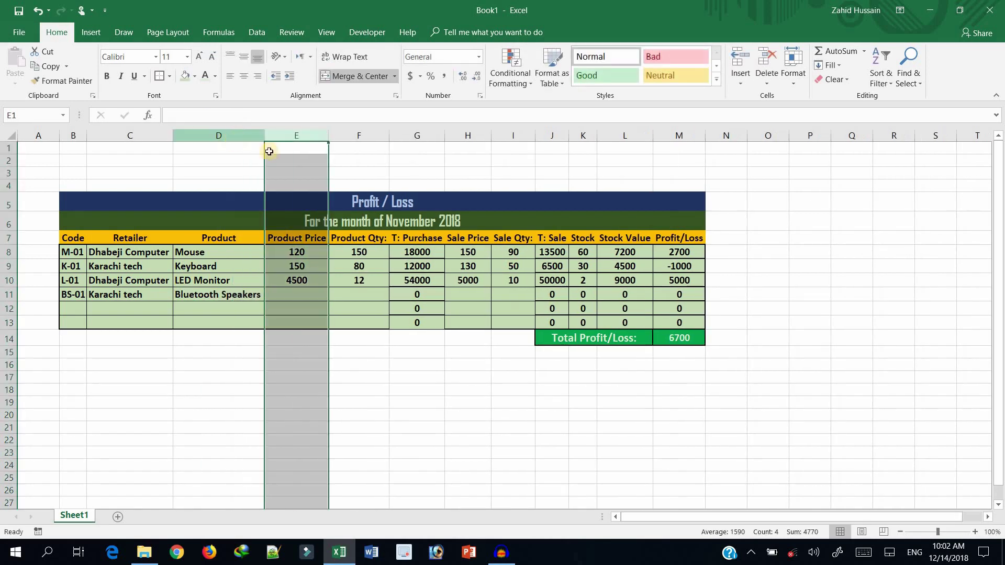
Enter a product price of 1200 in E11 and a product quantity of 24 in F11 for the Bluetooth speakers
{"action": "left_click", "coordinate": [294, 294]}
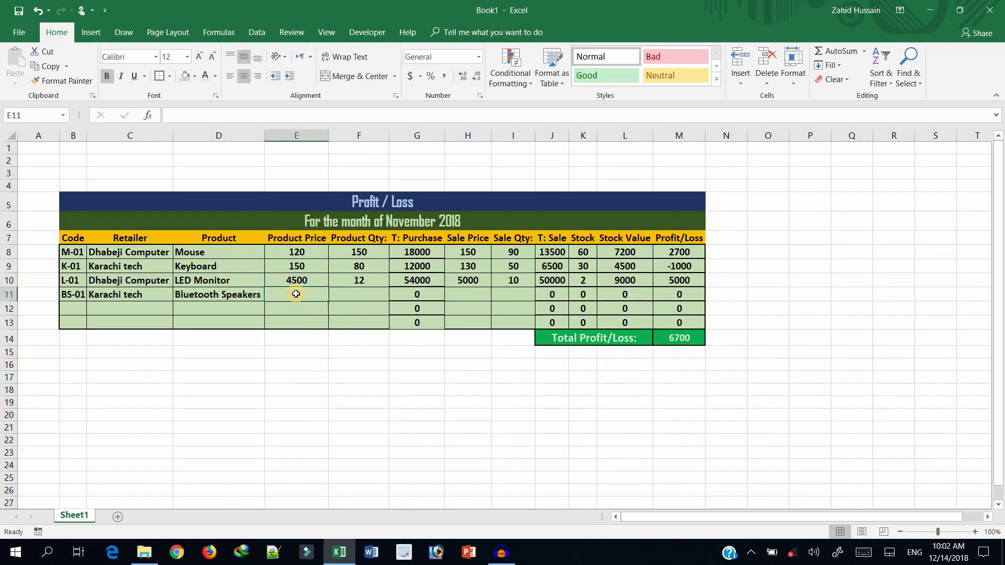
{"action": "type", "text": "1200"}
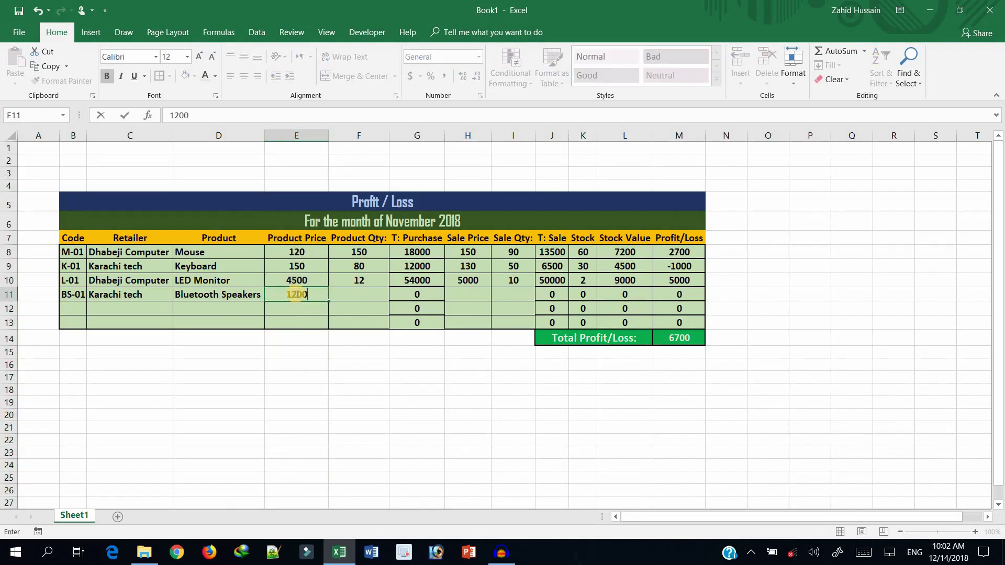
{"action": "key", "text": "Tab"}
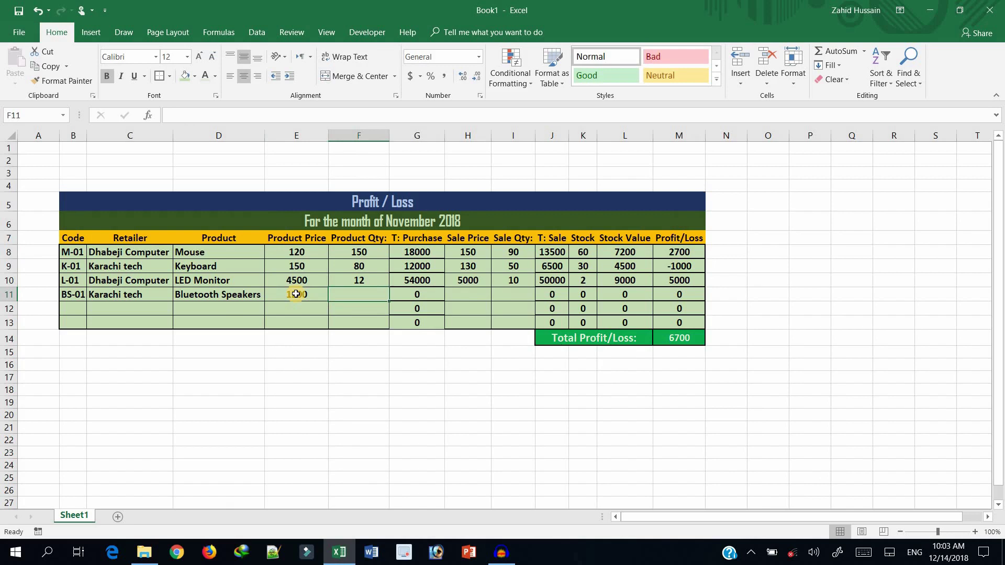
{"action": "type", "text": "24"}
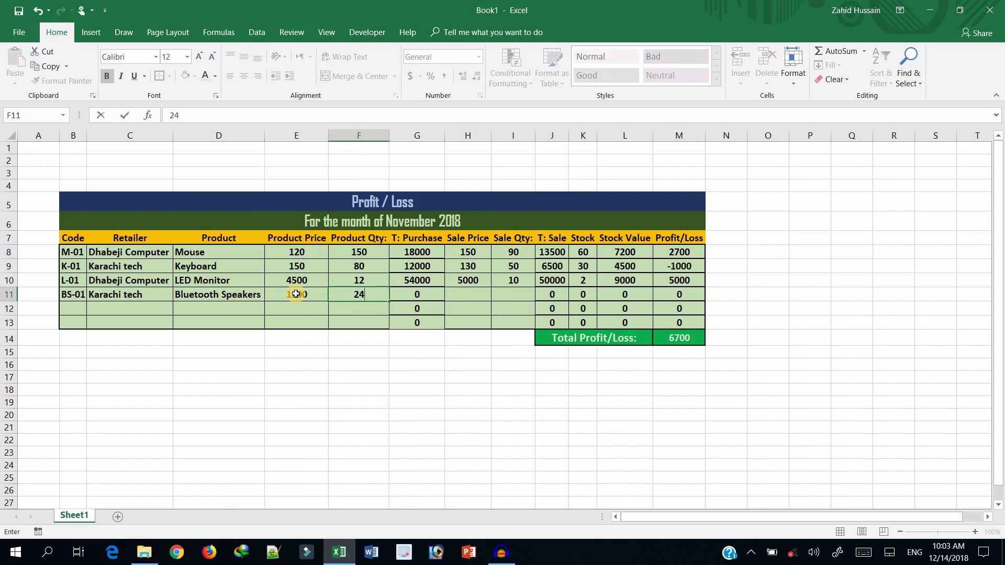
{"action": "key", "text": "Tab"}
Enter a sale price of 1500 in H11 and a sale quantity of 18 in I11 for the Bluetooth speakers
{"action": "key", "text": "Tab"}
{"action": "type", "text": "1500"}
{"action": "key", "text": "Tab"}
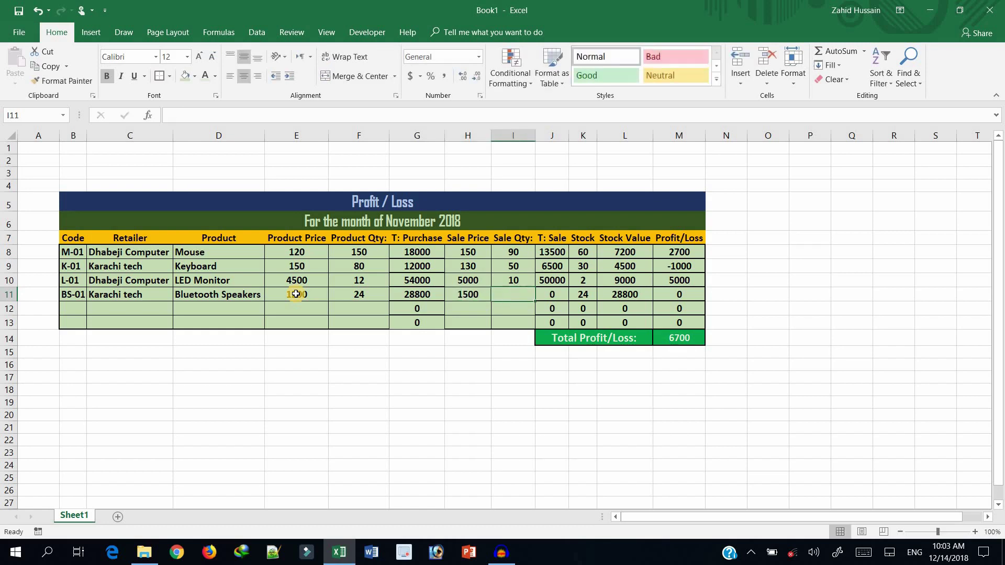
{"action": "type", "text": "18"}
{"action": "key", "text": "Return"}
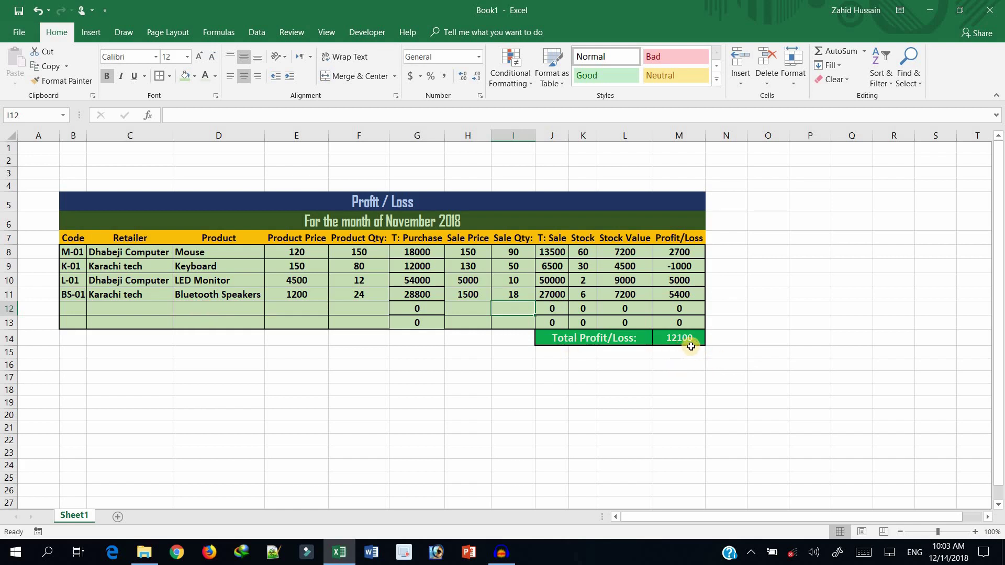
Start the fifth entry in row 12 with product CPU in D12 and retailer Karachi tech in C12
{"action": "left_click", "coordinate": [222, 309]}
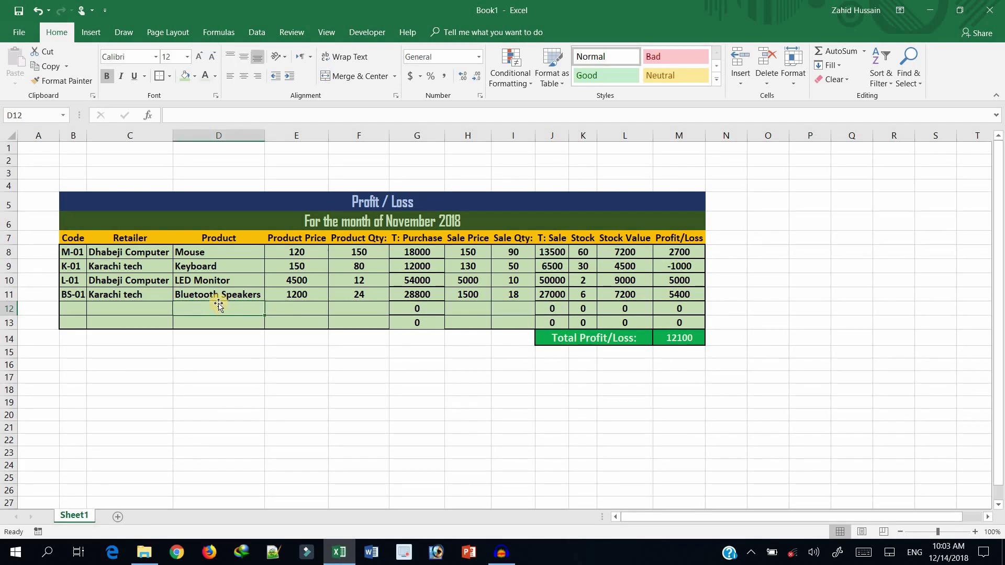
{"action": "type", "text": "Cpu"}
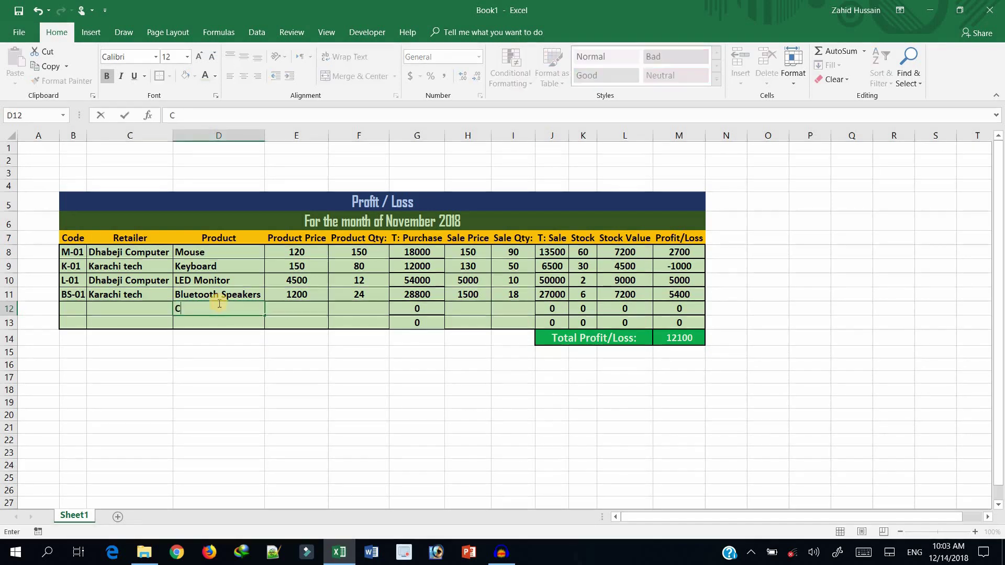
{"action": "key", "text": "BackSpace"}
{"action": "key", "text": "BackSpace"}
{"action": "type", "text": "PU"}
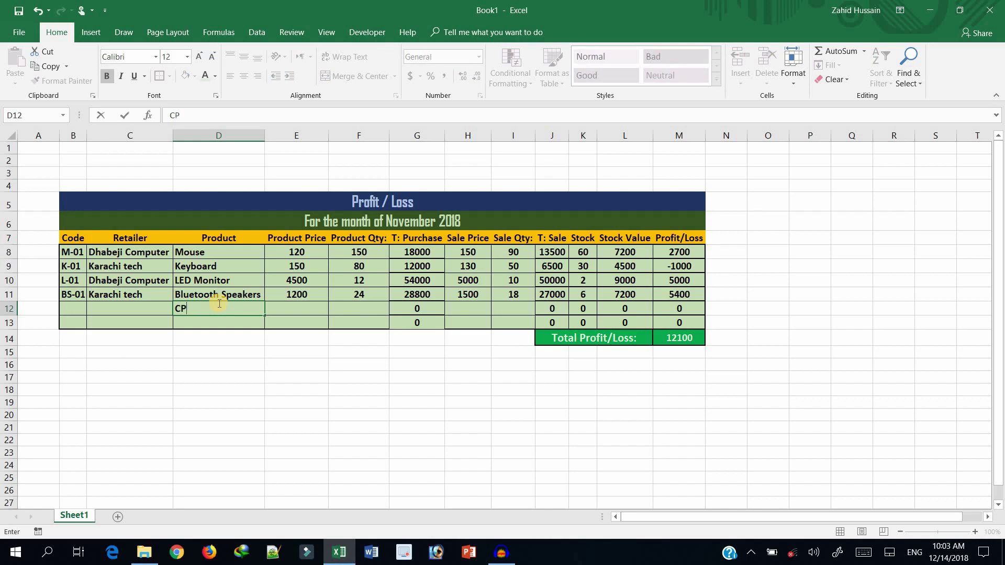
{"action": "left_click", "coordinate": [128, 303]}
{"action": "type", "text": "K"}
{"action": "key", "text": "Tab"}
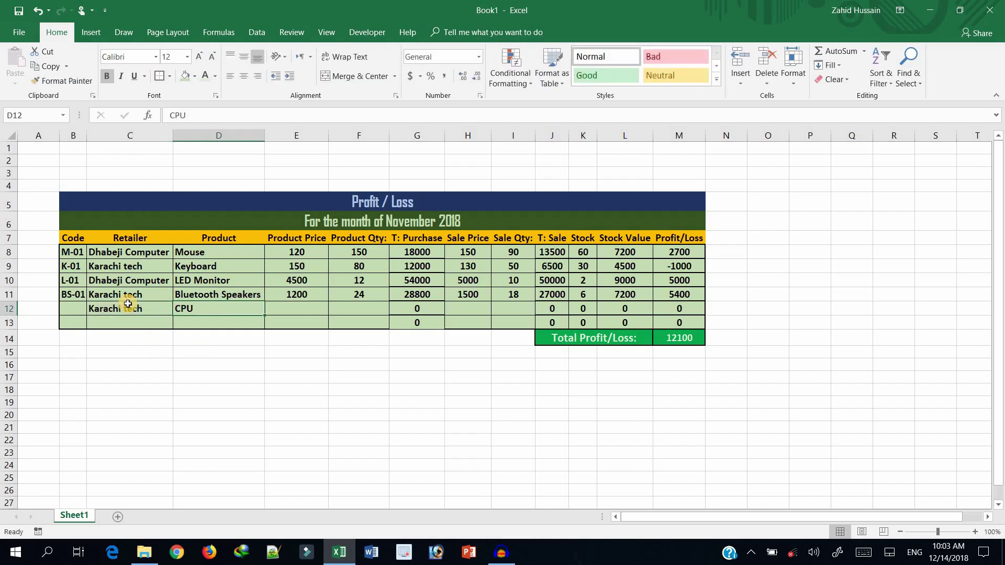
Enter the code C-01 for the CPU entry in B12
{"action": "left_click", "coordinate": [75, 310]}
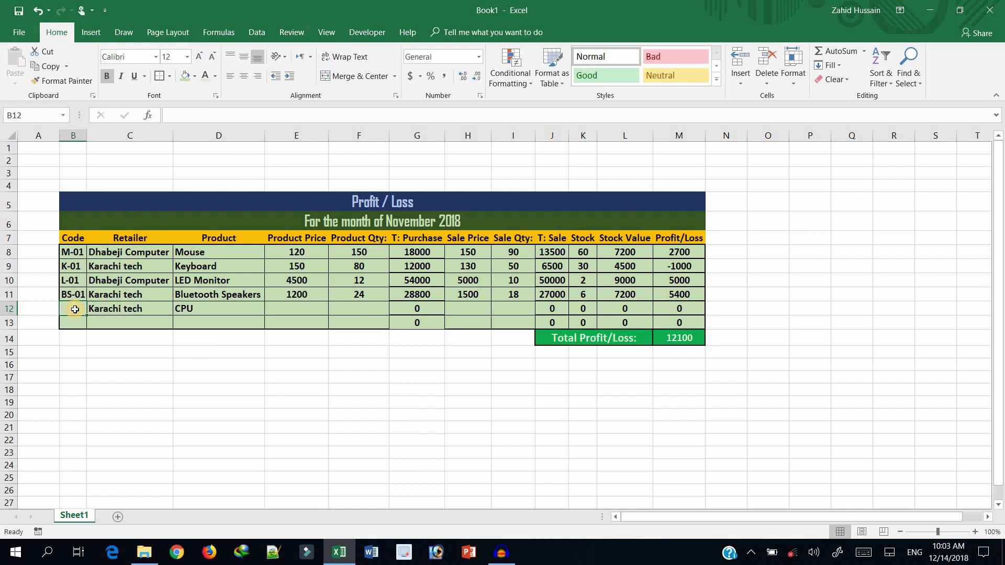
{"action": "type", "text": "C"}
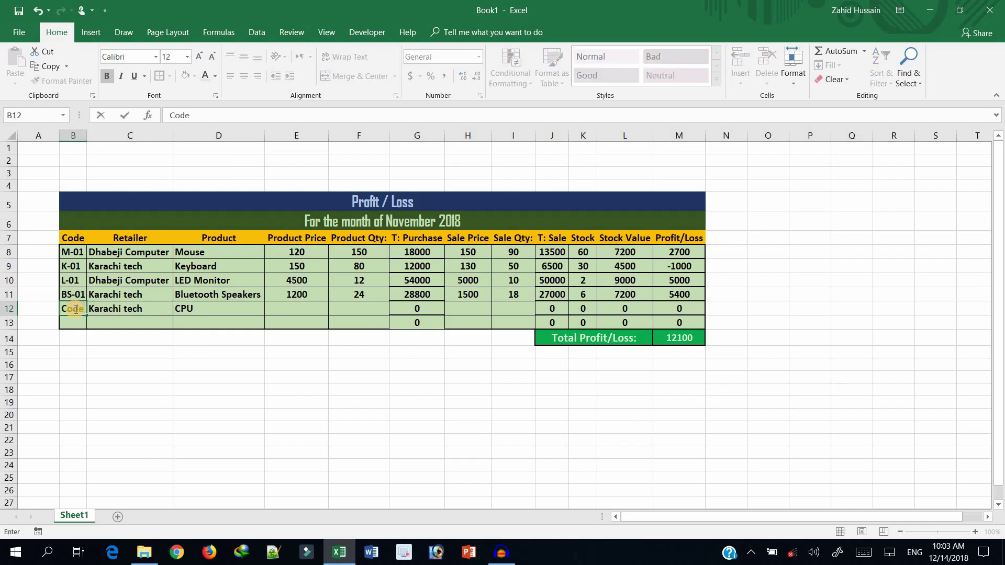
{"action": "type", "text": "-01"}
{"action": "key", "text": "Tab"}
Enter a product price of 8000 in E12 and a product quantity of 6 in F12 for the CPU
{"action": "key", "text": "Tab"}
{"action": "key", "text": "Tab"}
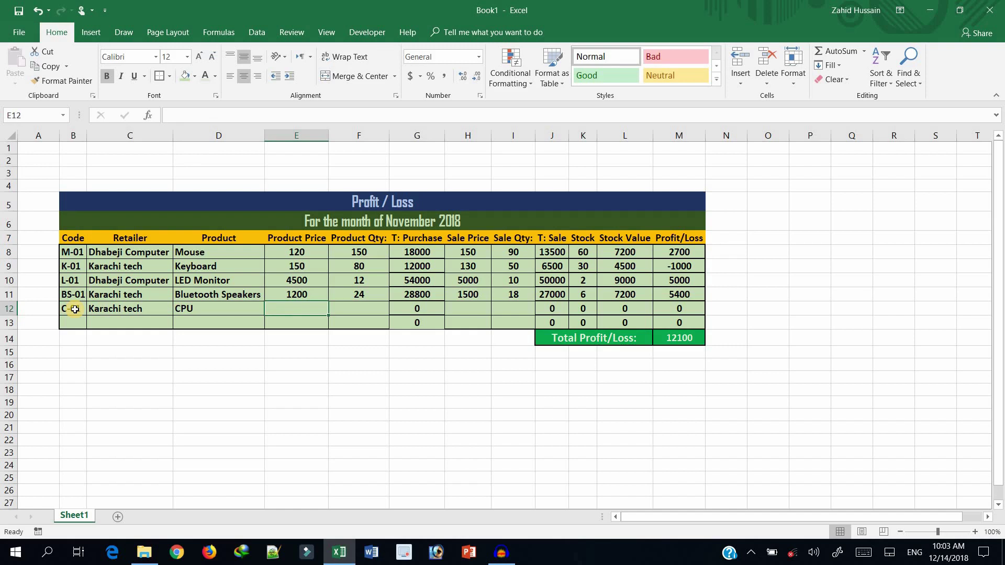
{"action": "type", "text": "8000"}
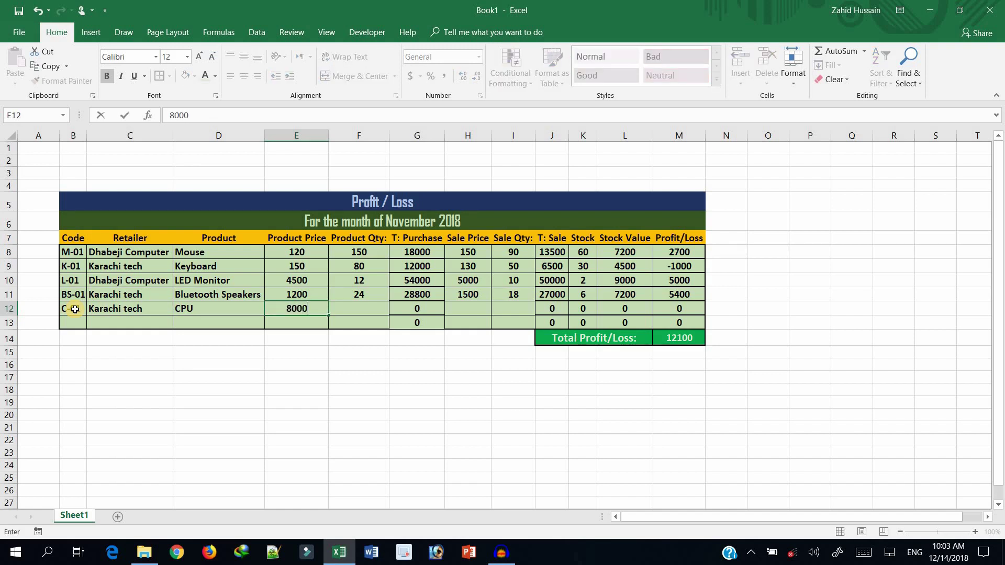
{"action": "key", "text": "Tab"}
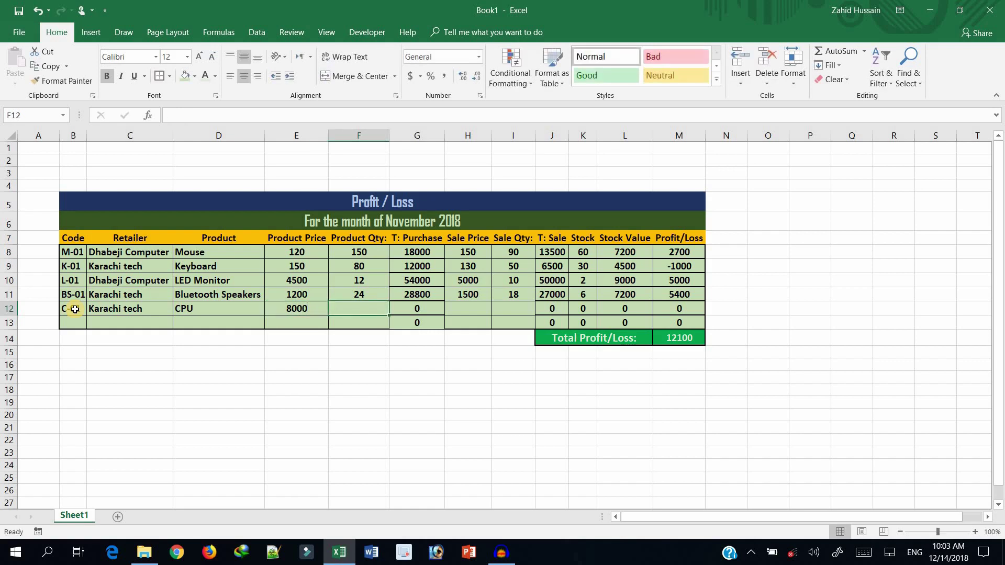
{"action": "type", "text": "6"}
{"action": "key", "text": "Tab"}
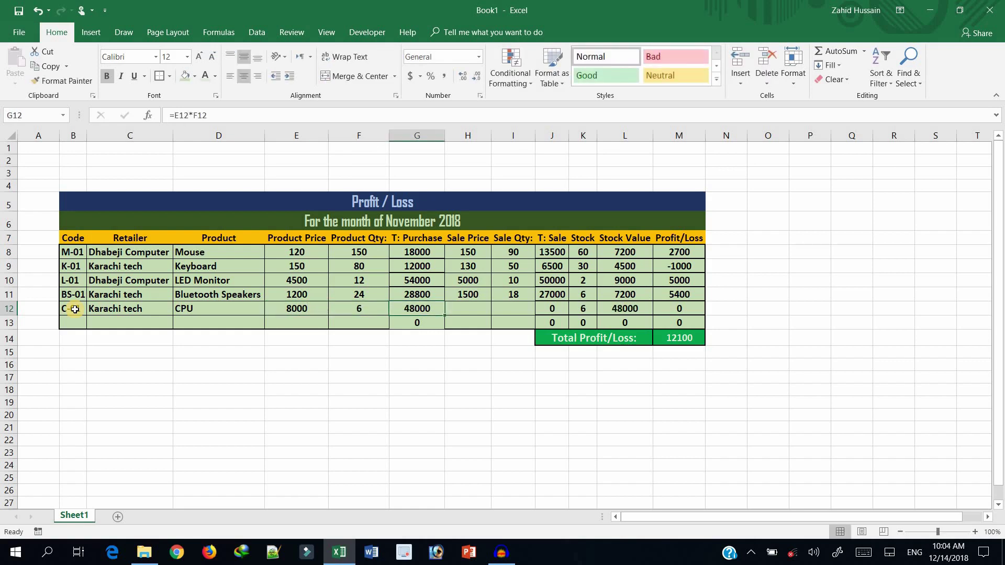
Enter a sale price of 9000 in H12 and a sale quantity of 5 in I12 for the CPU
{"action": "key", "text": "Tab"}
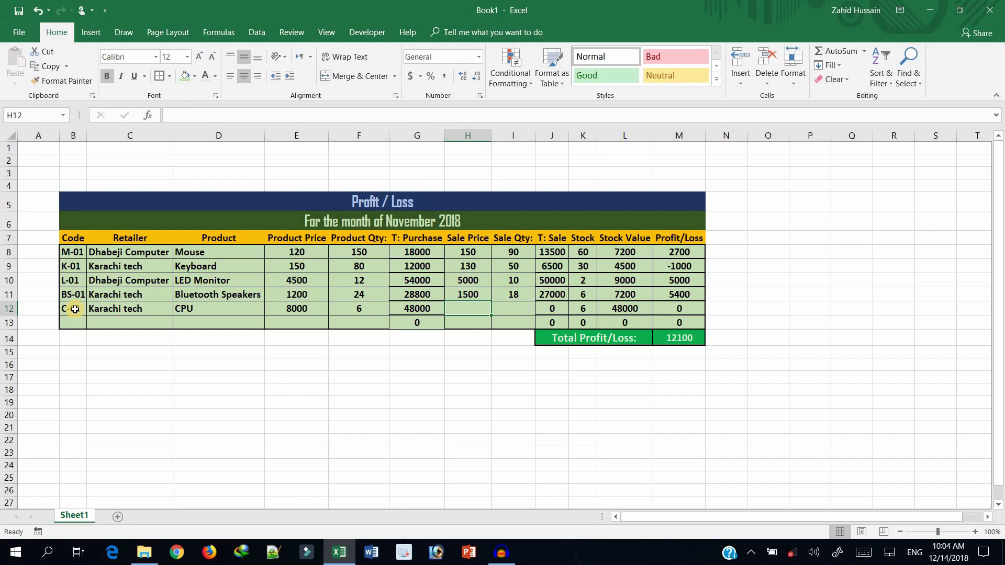
{"action": "type", "text": "900"}
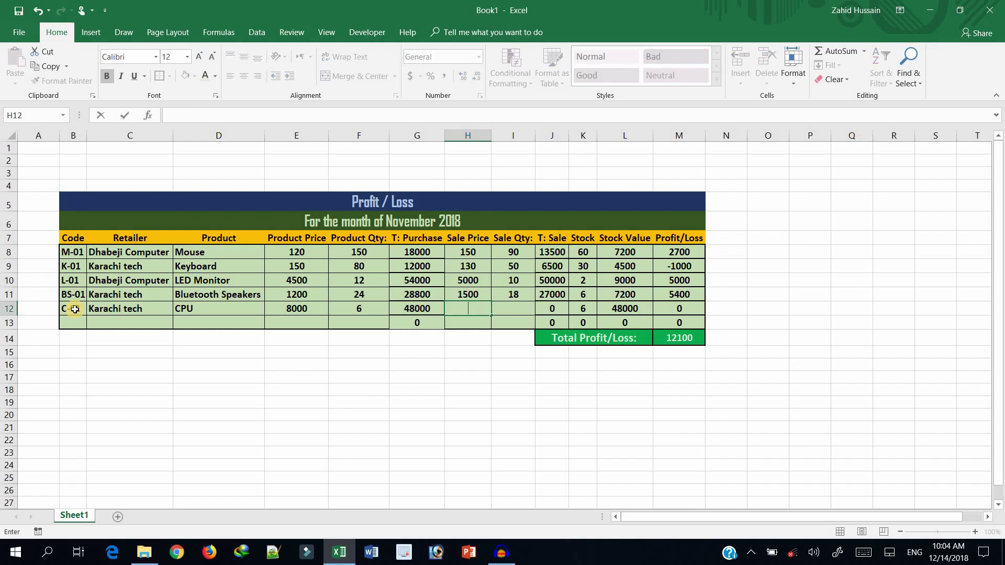
{"action": "type", "text": "0"}
{"action": "key", "text": "Tab"}
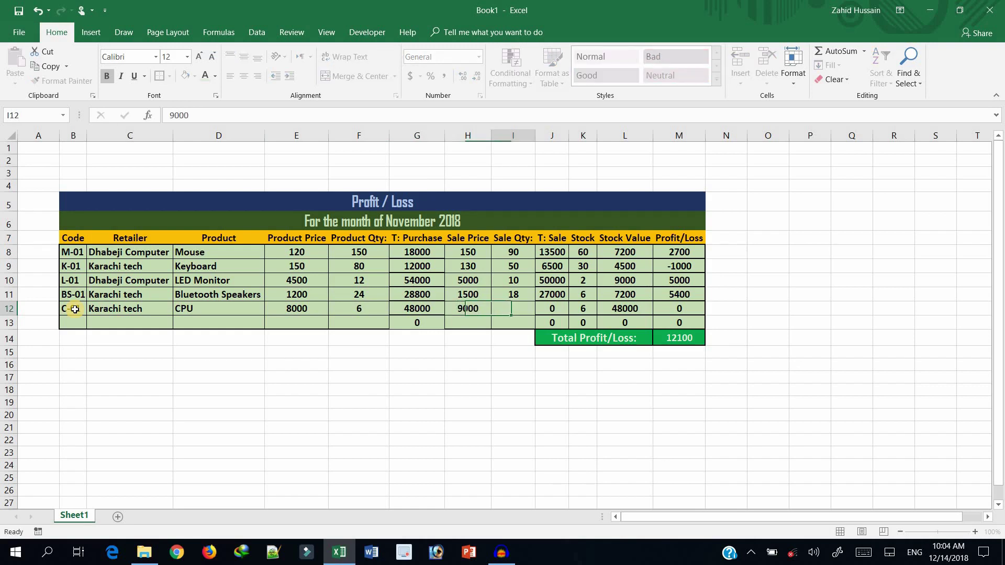
{"action": "type", "text": "5"}
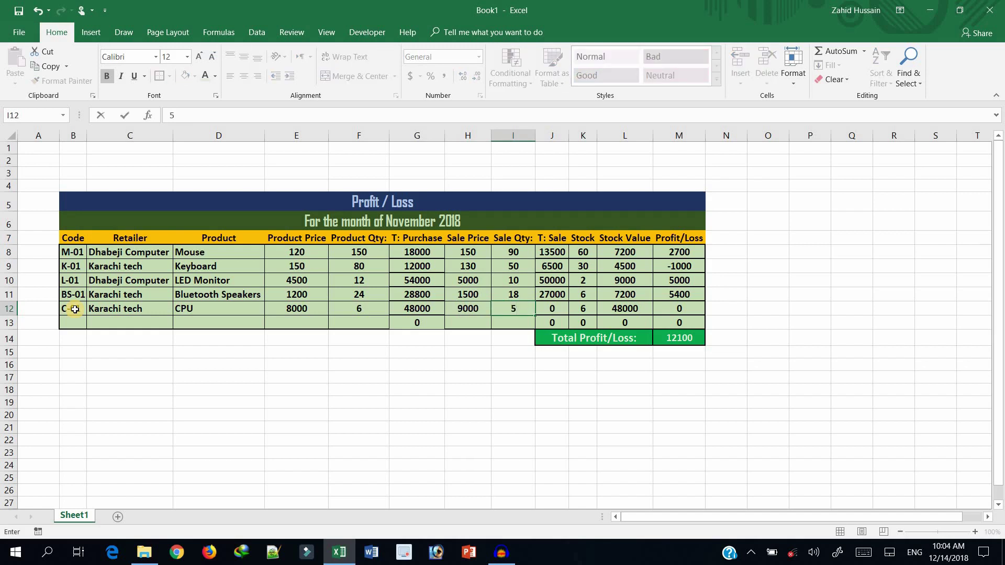
{"action": "key", "text": "Tab"}
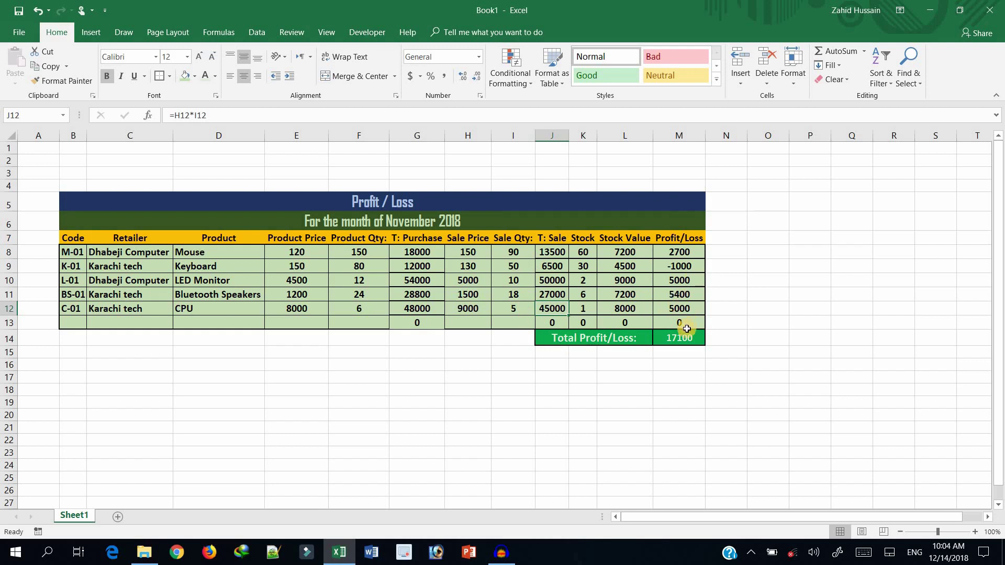
Start the sixth entry in row 13 with product Laptop in D13 and retailer Gharo Computers in C13
{"action": "left_click", "coordinate": [212, 322]}
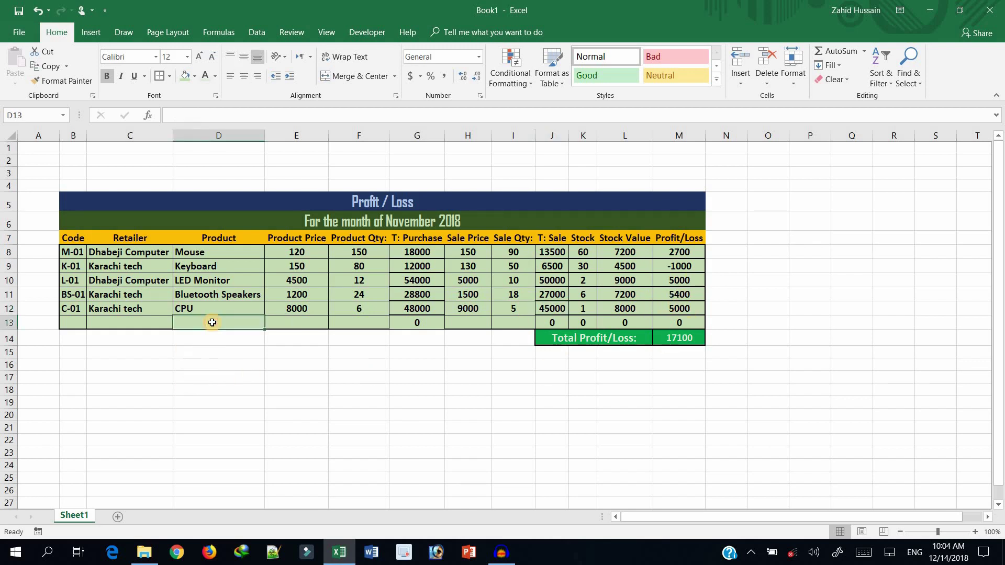
{"action": "type", "text": "la"}
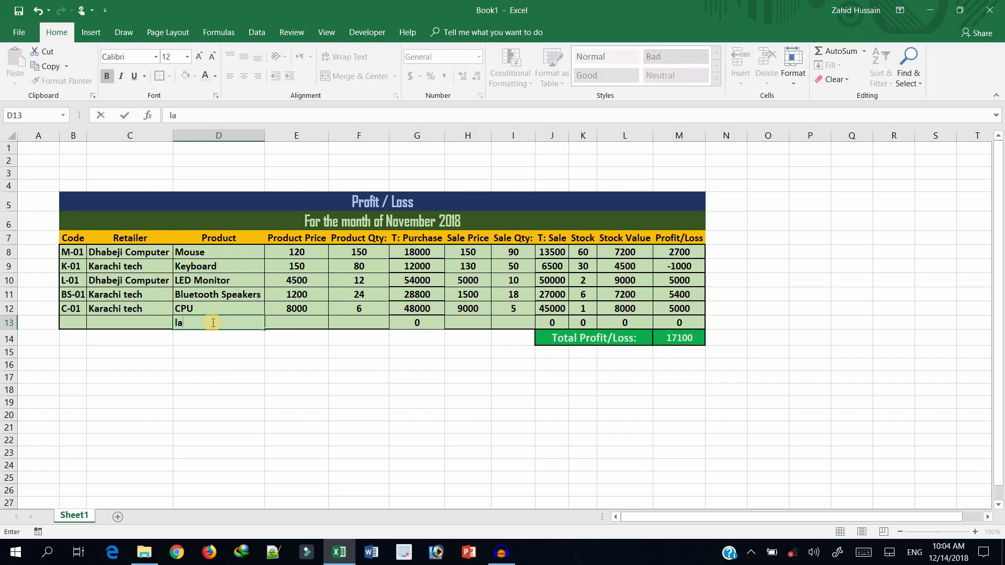
{"action": "key", "text": "BackSpace"}
{"action": "key", "text": "BackSpace"}
{"action": "type", "text": "Laptop"}
{"action": "left_click", "coordinate": [142, 329]}
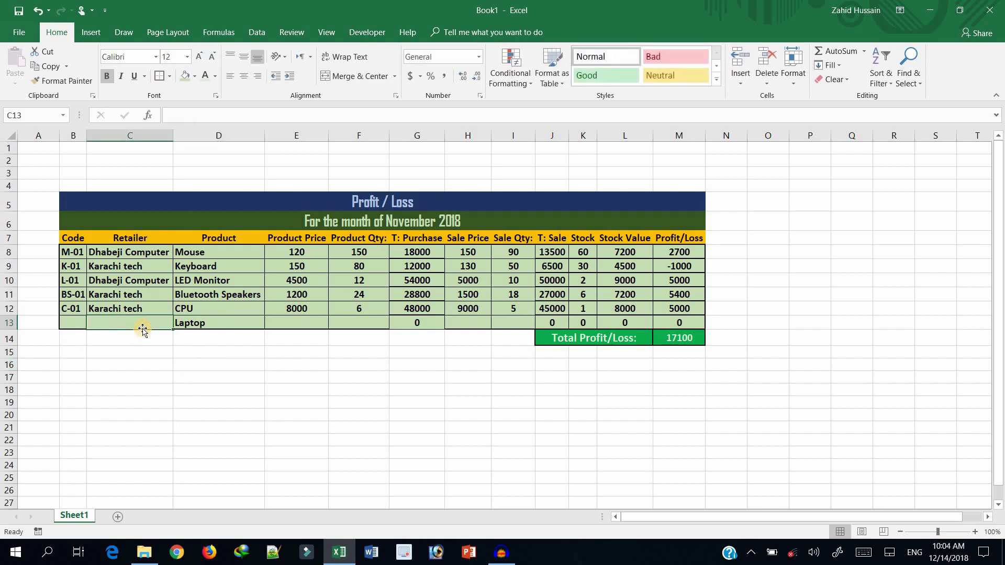
{"action": "type", "text": "Gha"}
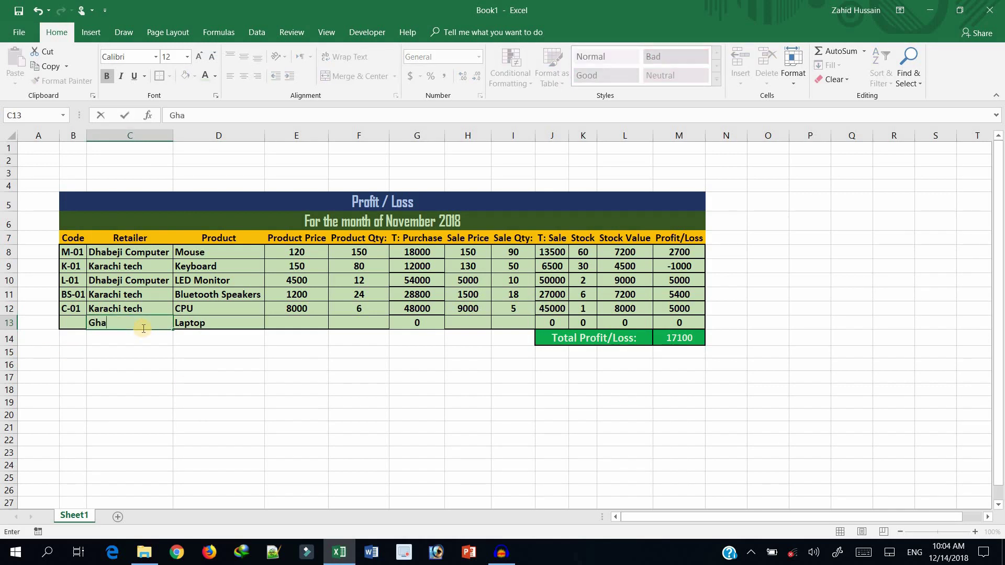
{"action": "type", "text": "ro Computers"}
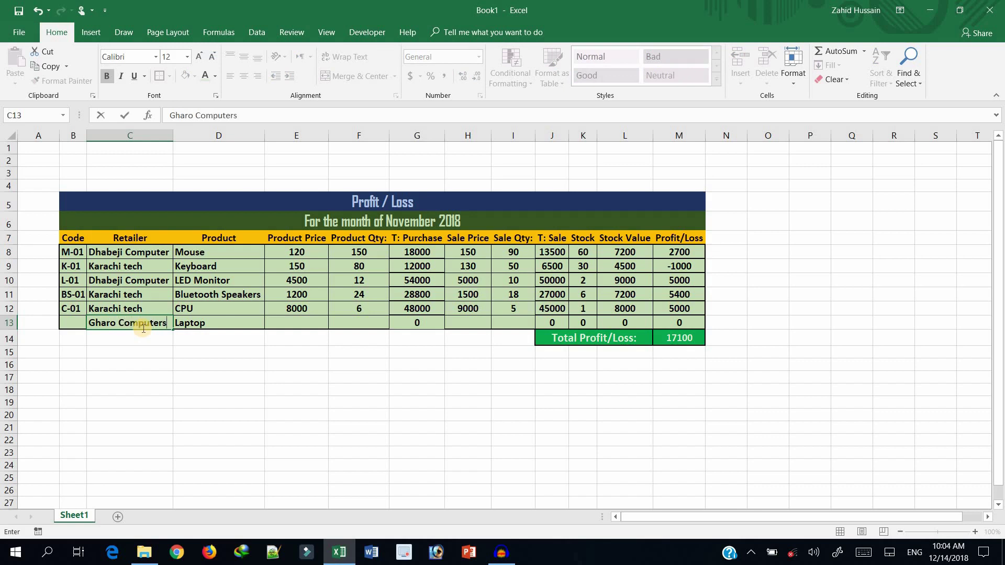
Enter the code LT-01 for the laptop entry in B13
{"action": "left_click", "coordinate": [79, 323]}
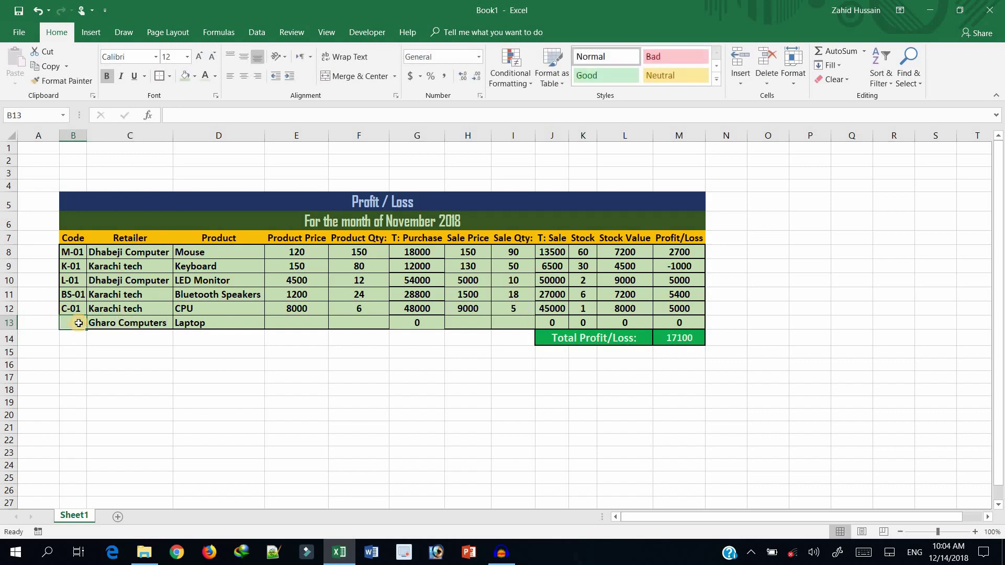
{"action": "type", "text": "L-"}
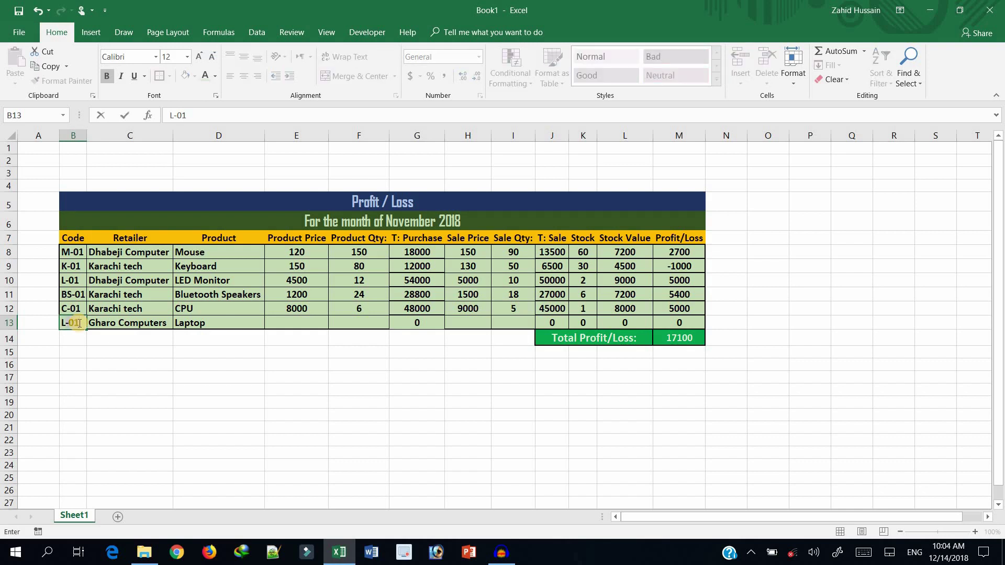
{"action": "key", "text": "BackSpace"}
{"action": "key", "text": "BackSpace"}
{"action": "type", "text": "T-01"}
Enter a product price of 25000 in E13 and a product quantity of 3 in F13 for the laptop
{"action": "left_click", "coordinate": [280, 325]}
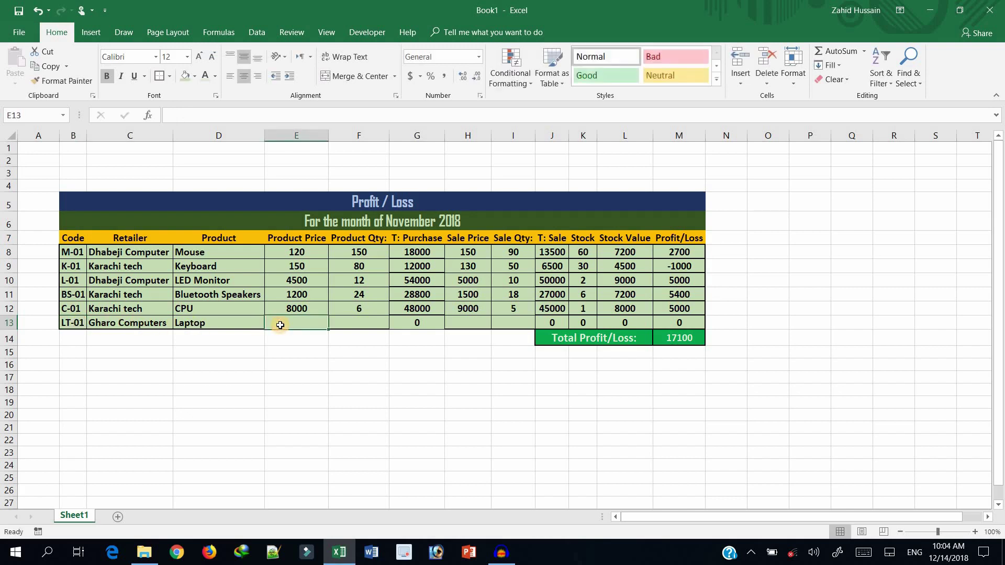
{"action": "type", "text": "25000"}
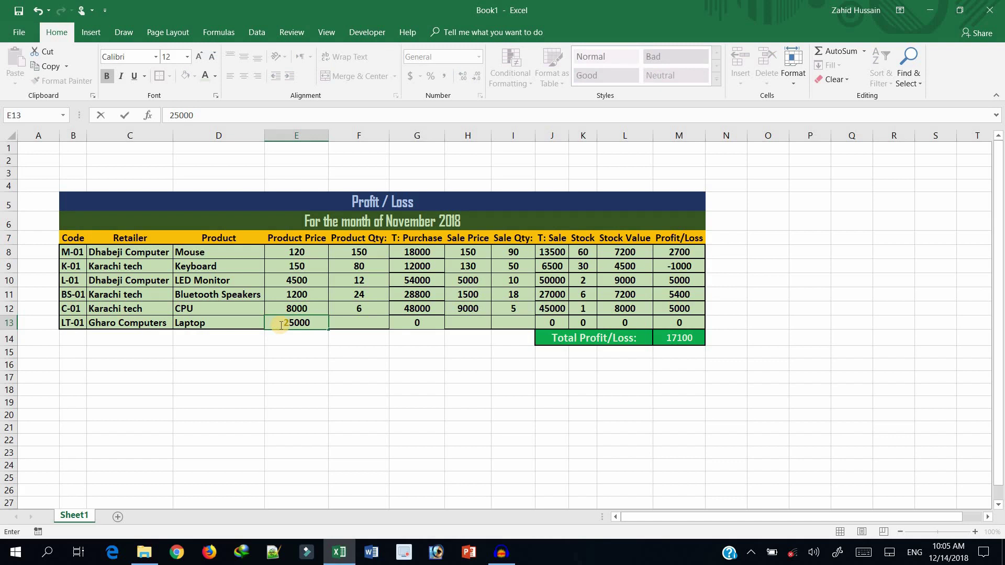
{"action": "type", "text": "3"}
{"action": "key", "text": "Tab"}
{"action": "left_click", "coordinate": [280, 325]}
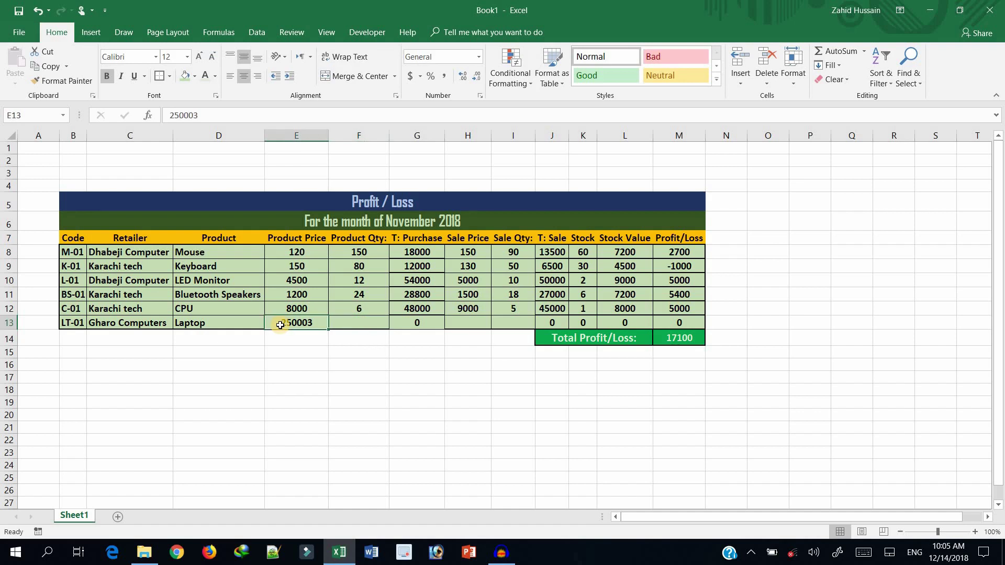
{"action": "type", "text": "25000"}
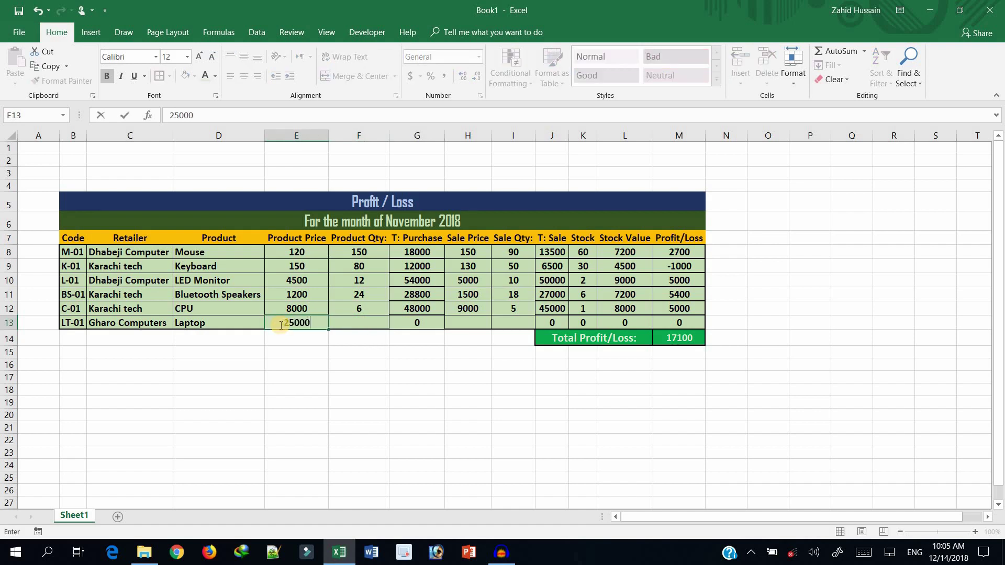
{"action": "key", "text": "Tab"}
{"action": "type", "text": "3"}
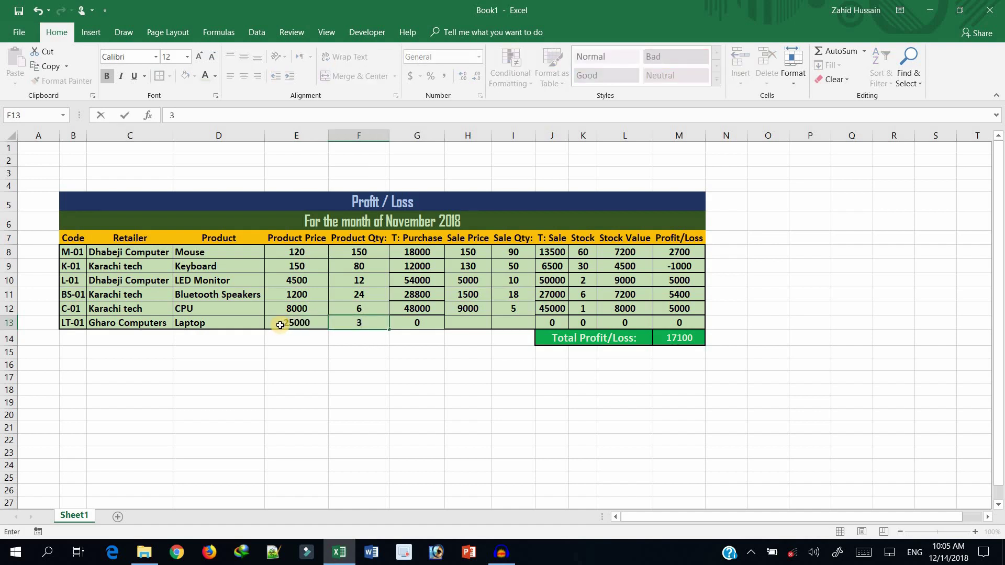
{"action": "key", "text": "Tab"}
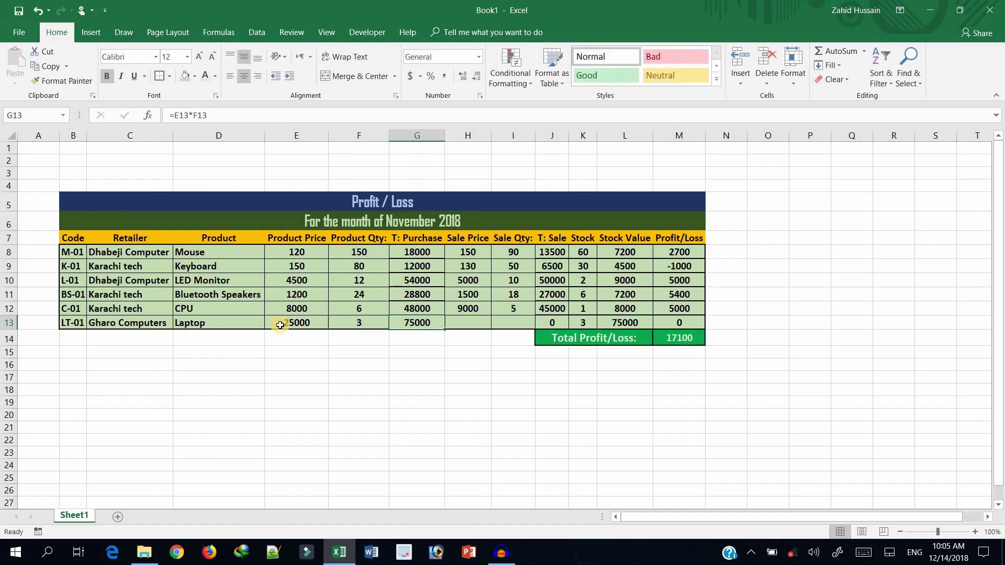
Enter a sale price of 2400 in H13 and a sale quantity of 3 in I13, then check the laptop's profit/loss cell
{"action": "key", "text": "Tab"}
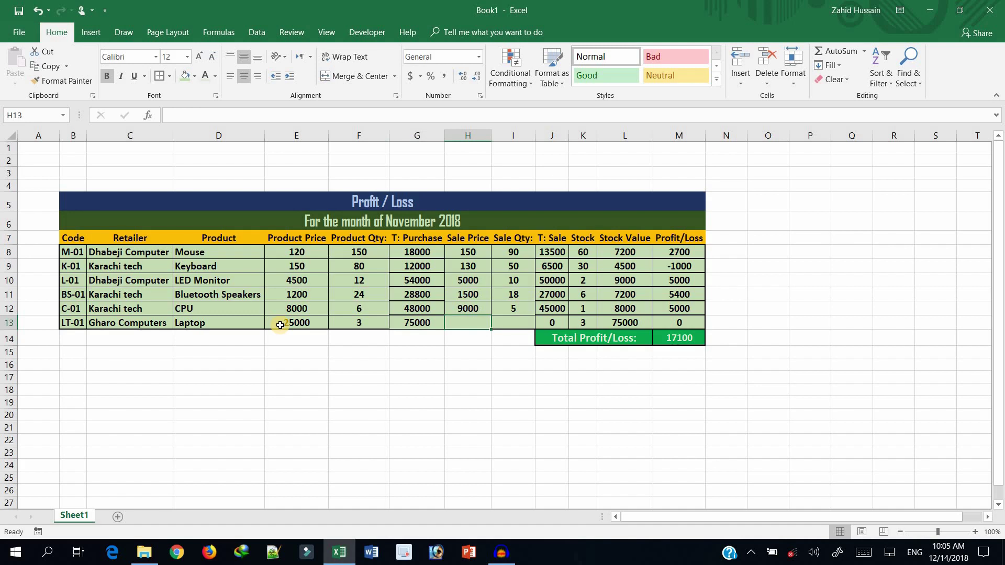
{"action": "type", "text": "2400"}
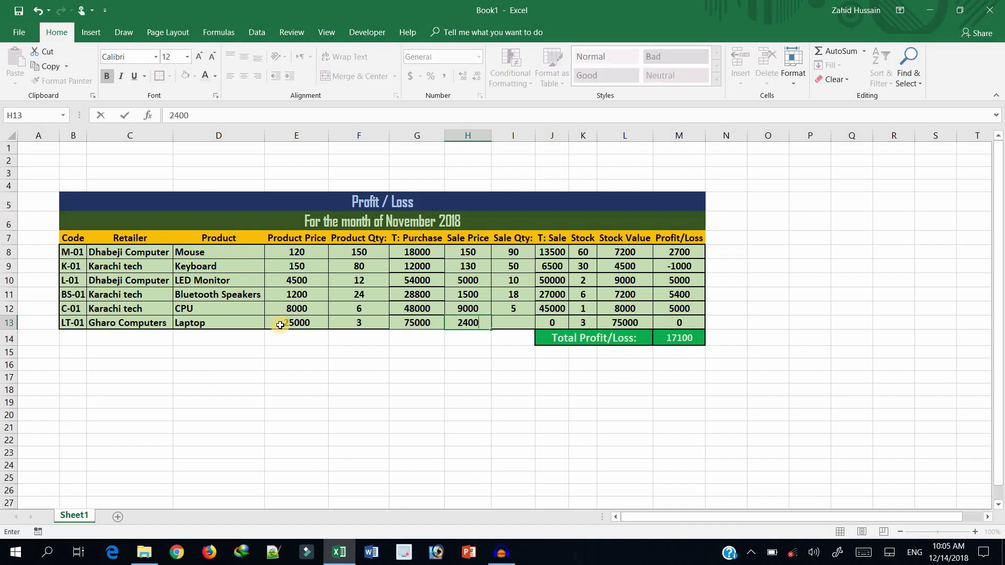
{"action": "key", "text": "Tab"}
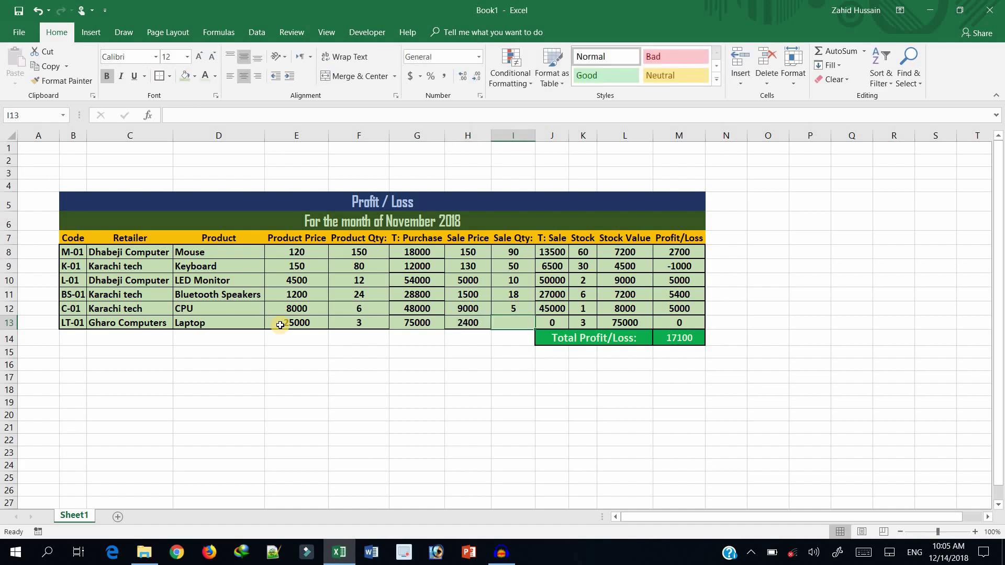
{"action": "type", "text": "3"}
{"action": "key", "text": "Tab"}
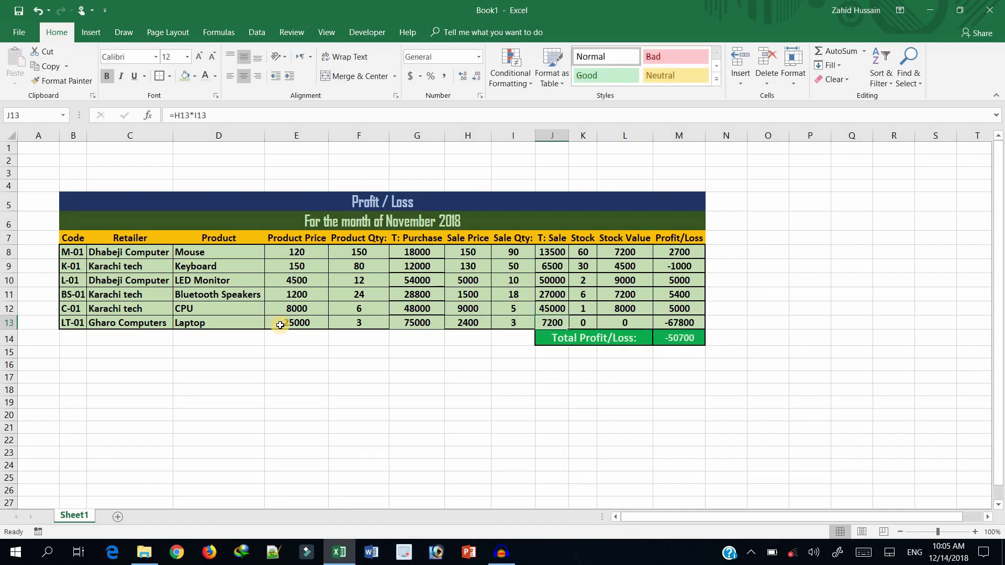
{"action": "key", "text": "Tab"}
{"action": "key", "text": "Tab"}
{"action": "key", "text": "Tab"}
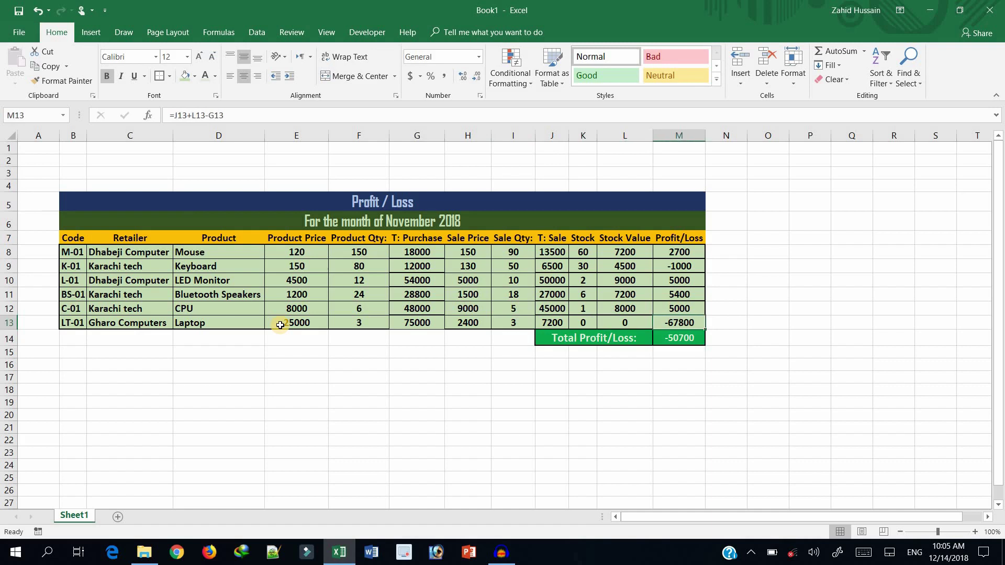
Correct the laptop's sale price in H13 to 24000 and go back along row 13 to review its calculated cells
{"action": "key", "text": "Left"}
{"action": "key", "text": "Left"}
{"action": "key", "text": "Left"}
{"action": "key", "text": "Left"}
{"action": "key", "text": "Left"}
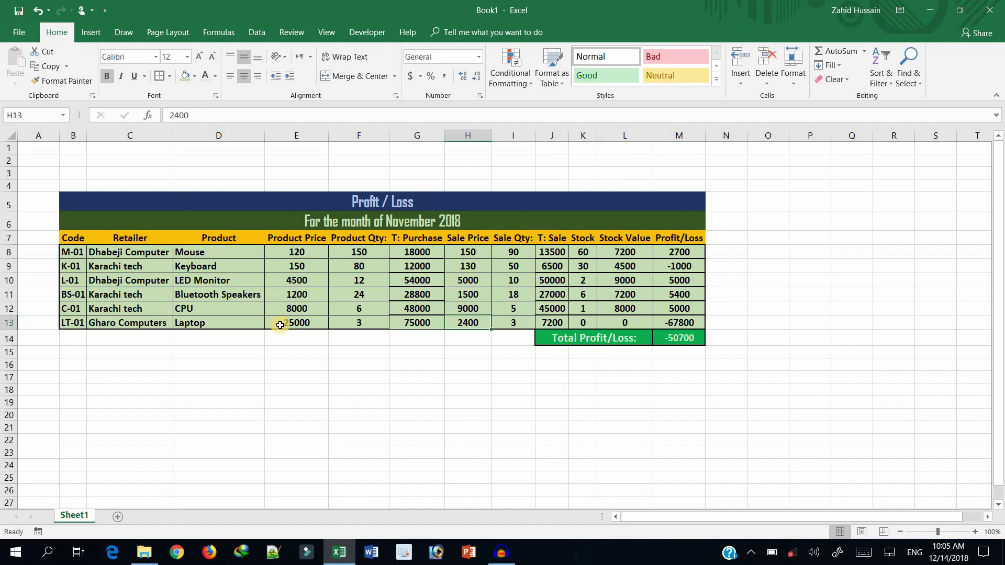
{"action": "type", "text": "24000"}
{"action": "key", "text": "Tab"}
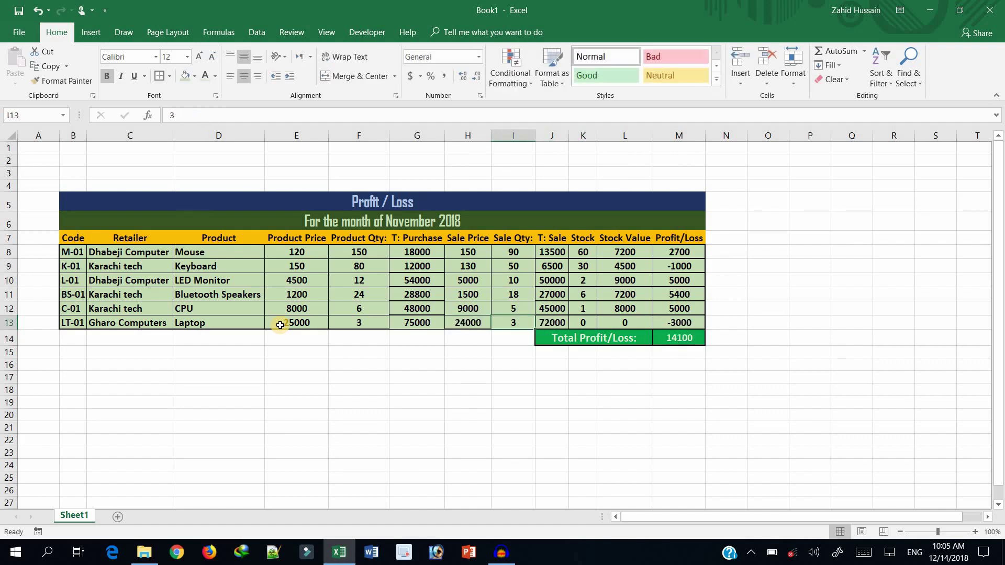
{"action": "key", "text": "Right"}
{"action": "key", "text": "Right"}
{"action": "key", "text": "Right"}
{"action": "key", "text": "Right"}
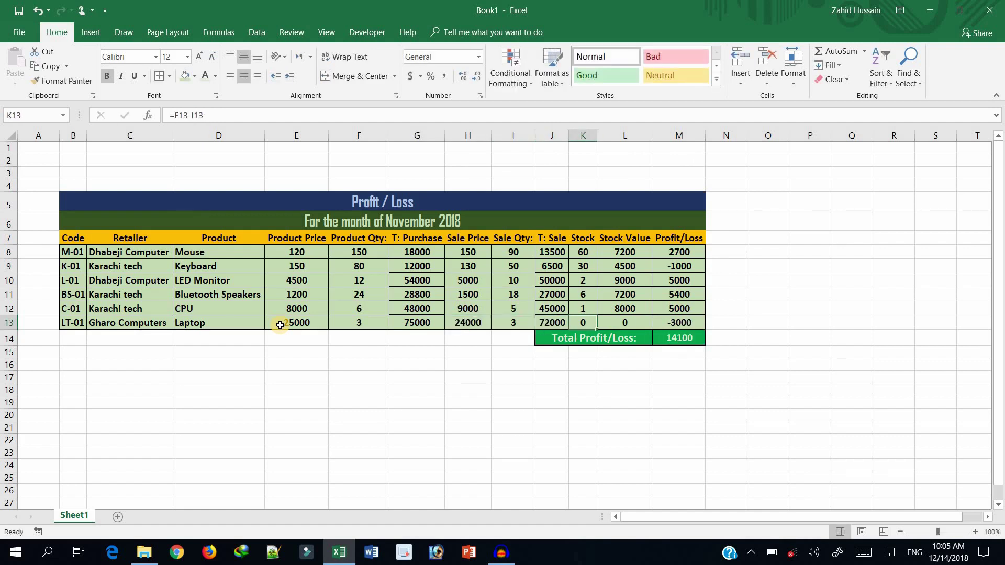